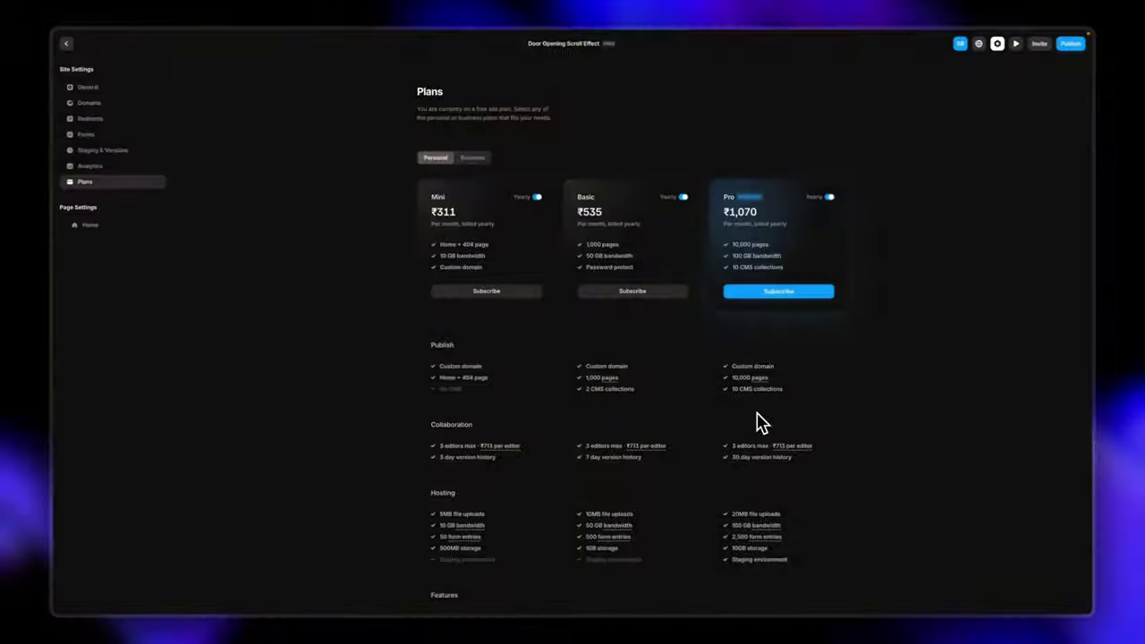
- Scroll through the Mini, Basic and Pro plan comparison on the Plans page
{"action": "scroll", "coordinate": [757, 422], "scroll_direction": "down", "scroll_amount": 5}
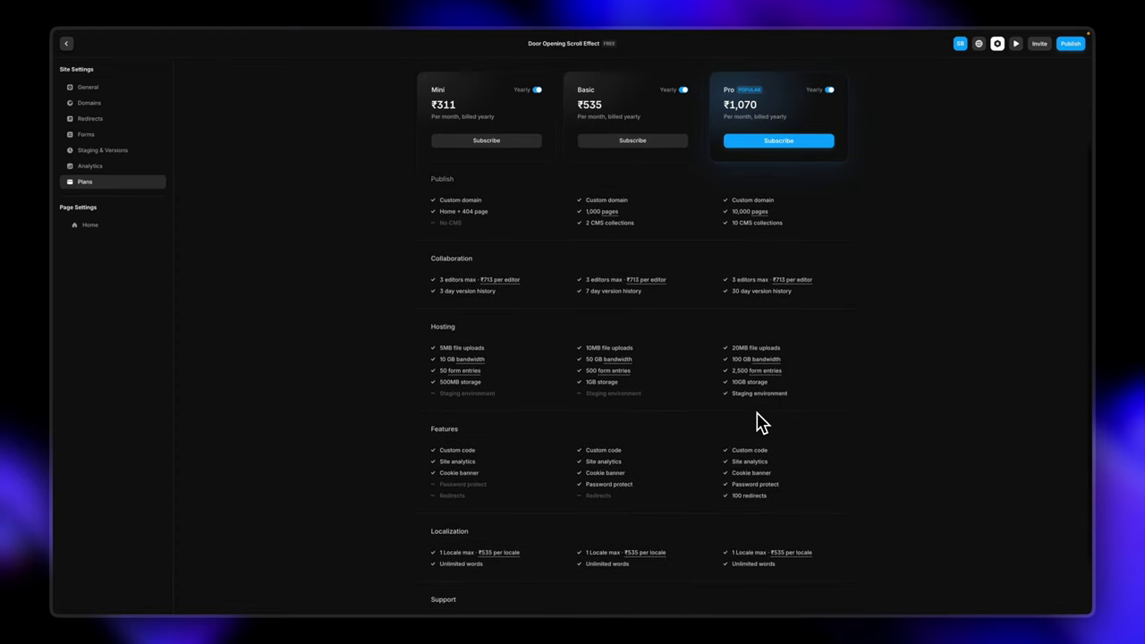
- Start the Pro plan checkout and apply a promotion code
{"action": "scroll", "coordinate": [758, 422], "scroll_direction": "up", "scroll_amount": 5}
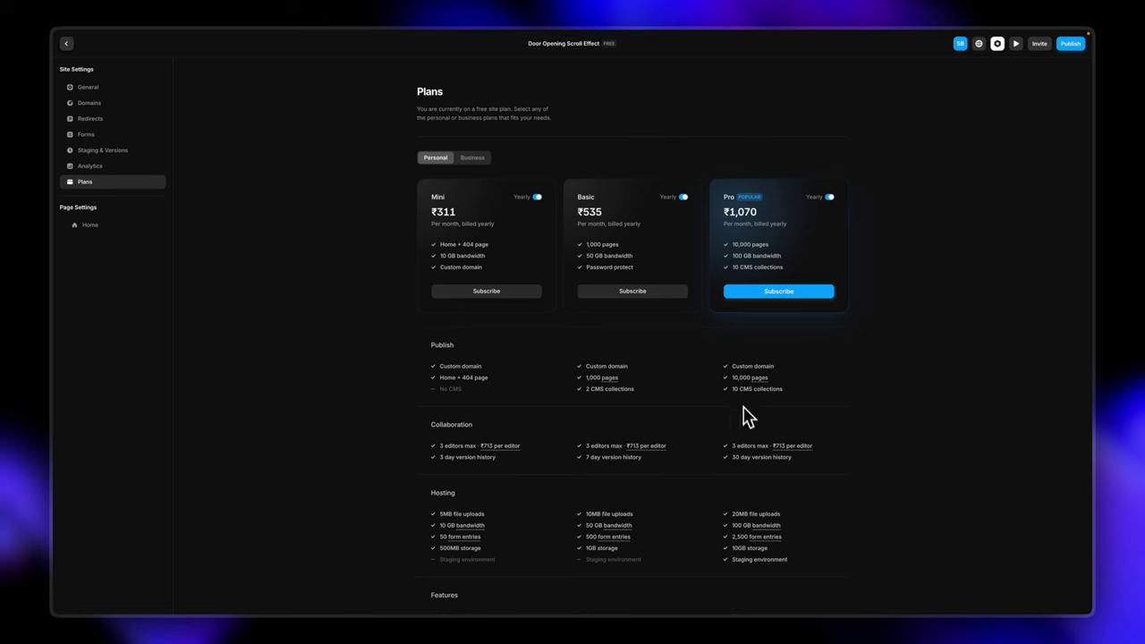
{"action": "scroll", "coordinate": [749, 474], "scroll_direction": "down", "scroll_amount": 3}
{"action": "scroll", "coordinate": [750, 473], "scroll_direction": "up", "scroll_amount": 3}
{"action": "left_click", "coordinate": [774, 302]}
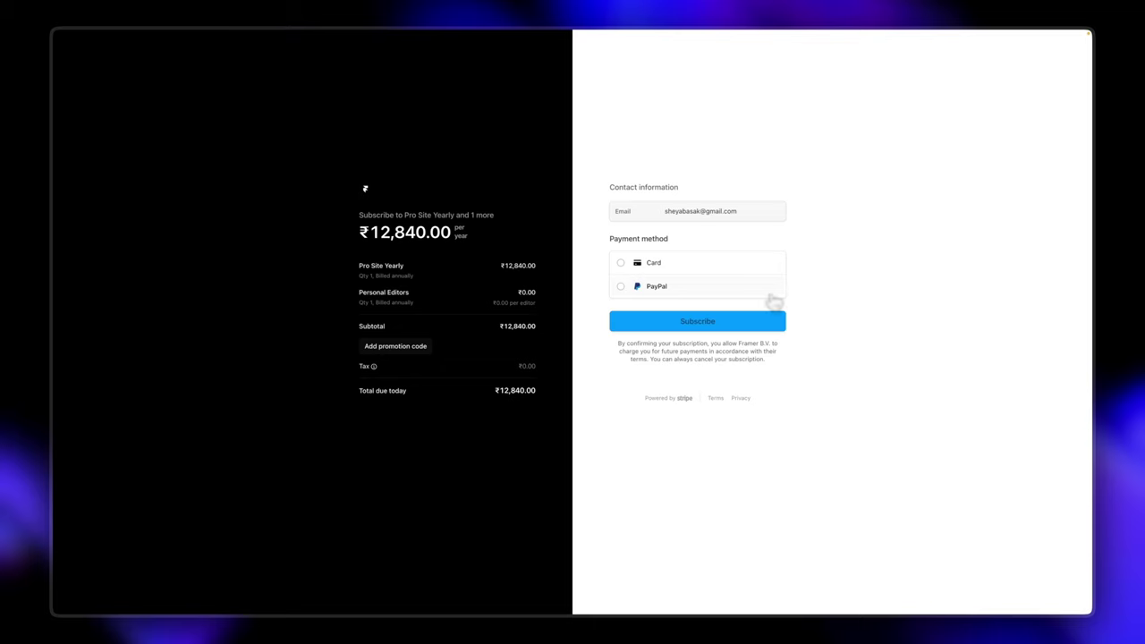
{"action": "left_click", "coordinate": [407, 347]}
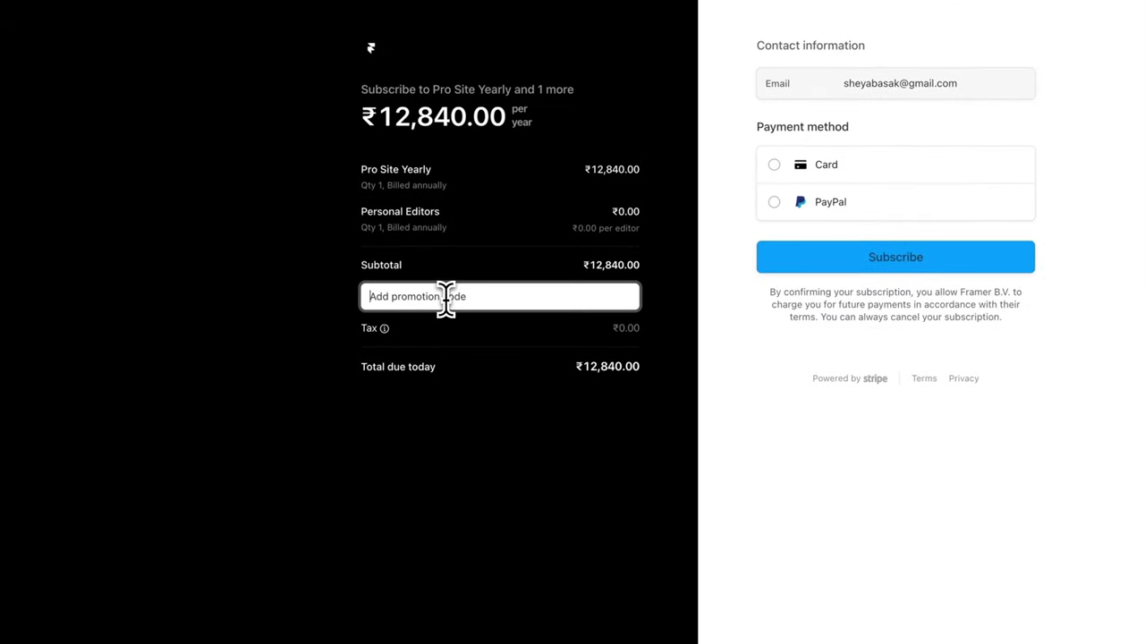
{"action": "left_click", "coordinate": [623, 300]}
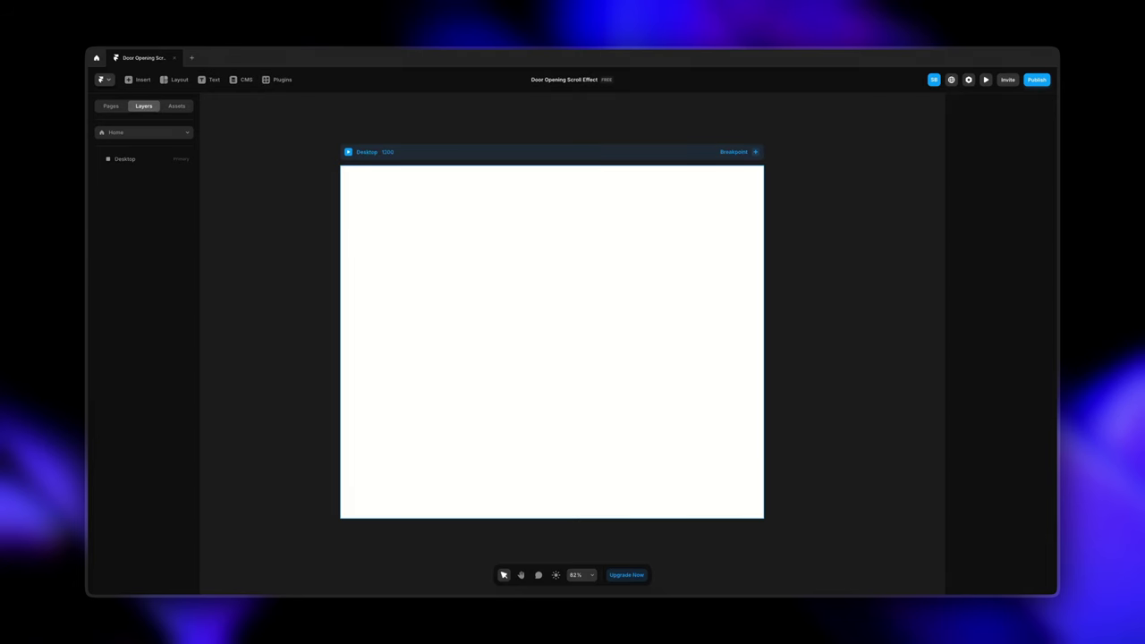
- Give the Desktop frame a black (#000000) fill and a vertical stack layout
{"action": "left_click", "coordinate": [575, 343]}
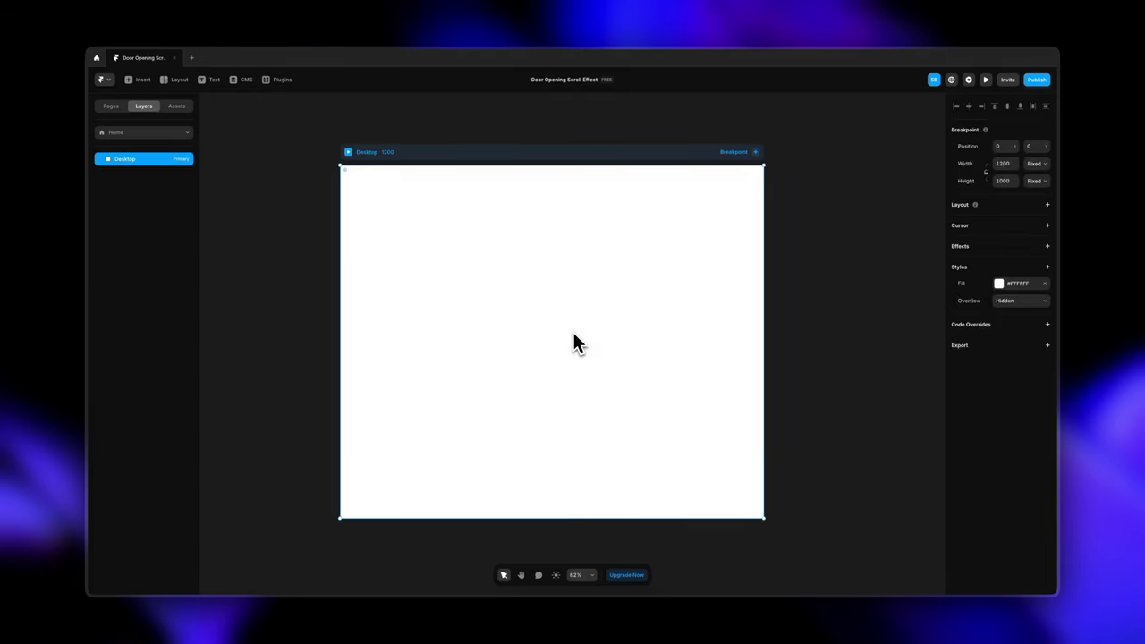
{"action": "left_click", "coordinate": [999, 285]}
{"action": "left_click_drag", "start_coordinate": [934, 337], "coordinate": [909, 372]}
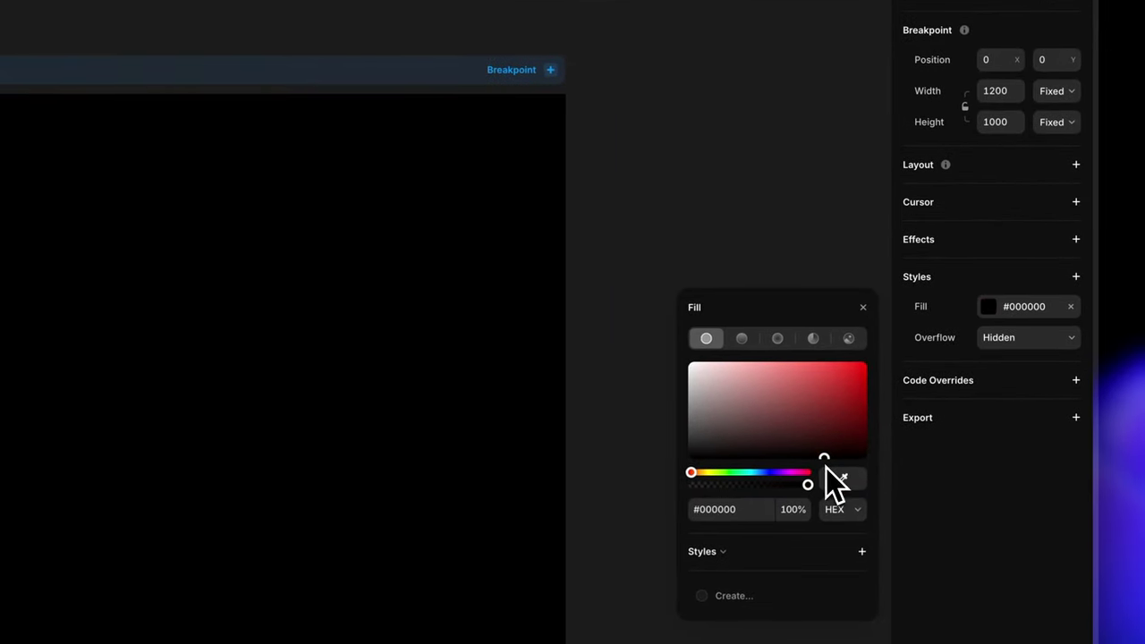
{"action": "left_click", "coordinate": [862, 308]}
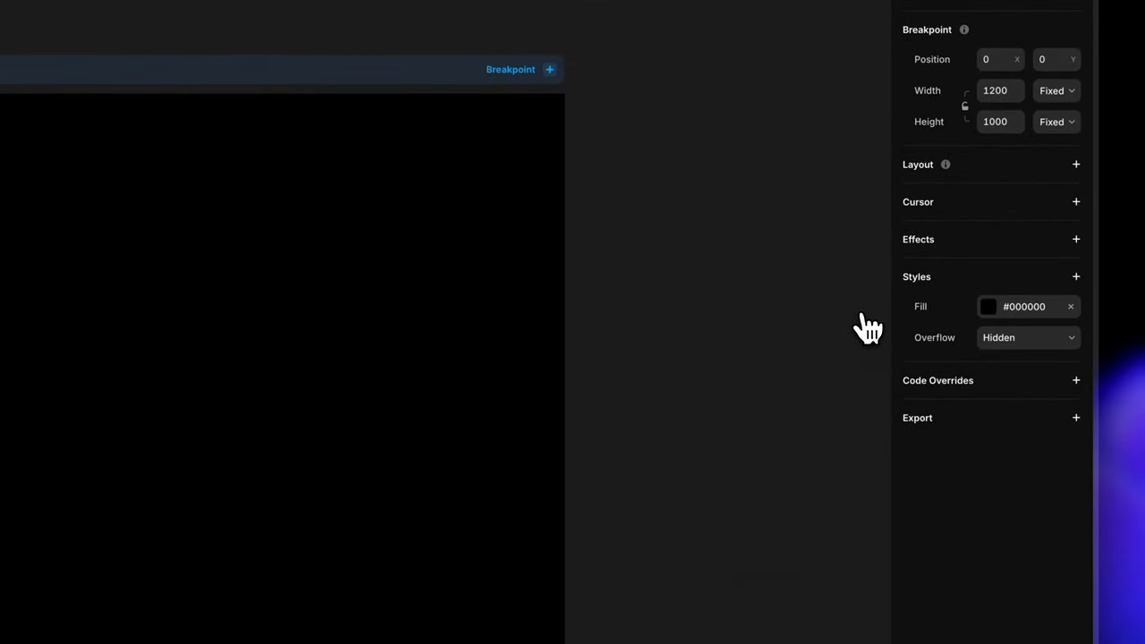
{"action": "left_click", "coordinate": [1075, 166]}
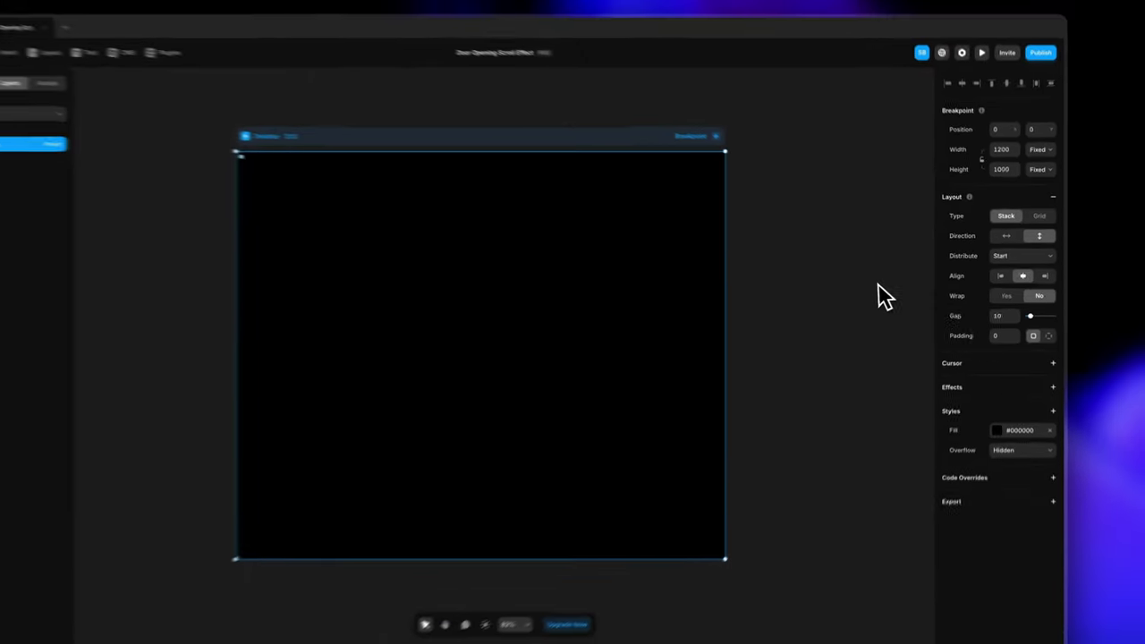
{"action": "left_click", "coordinate": [792, 318]}
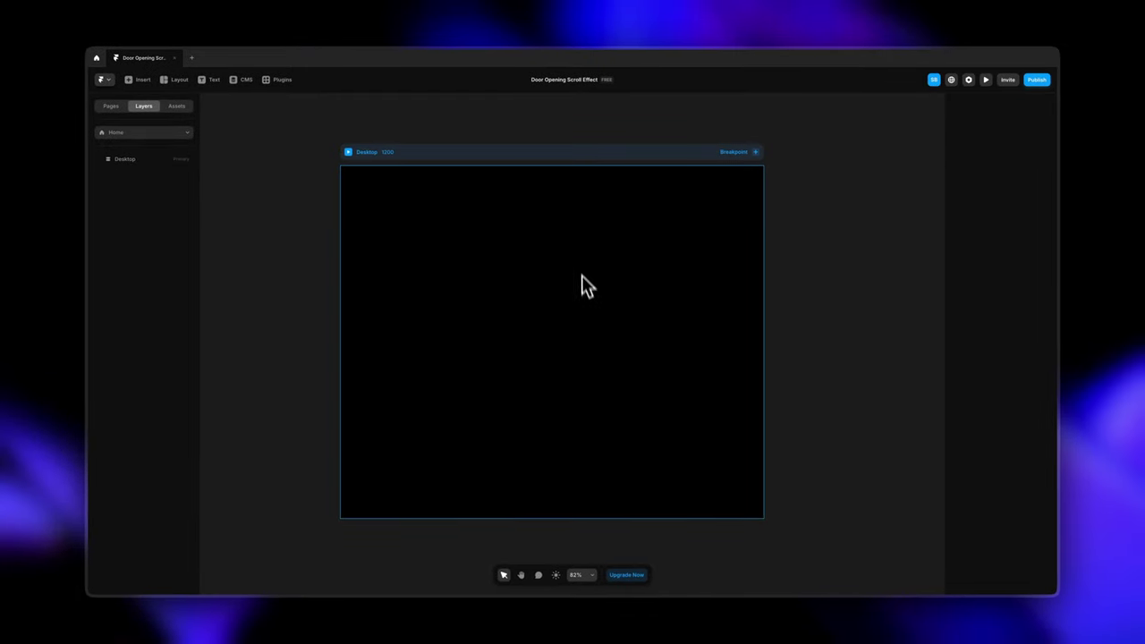
- Draw a new frame inside Desktop set to Fill width and 8000 height
{"action": "key", "text": "f"}
{"action": "left_click_drag", "start_coordinate": [463, 257], "coordinate": [561, 357]}
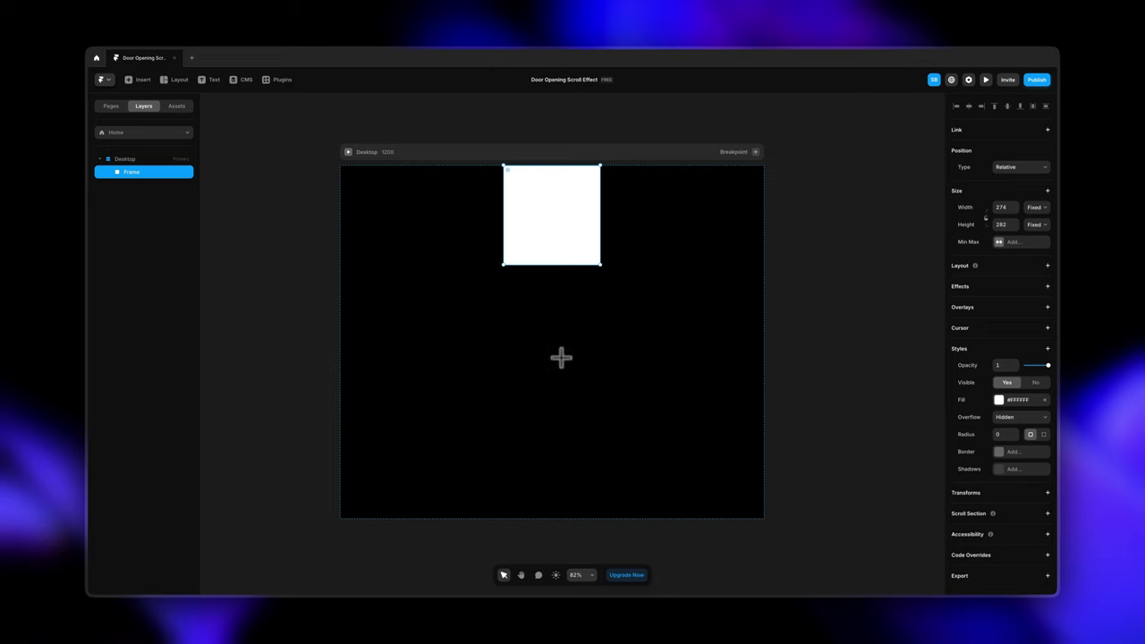
{"action": "left_click", "coordinate": [1034, 209]}
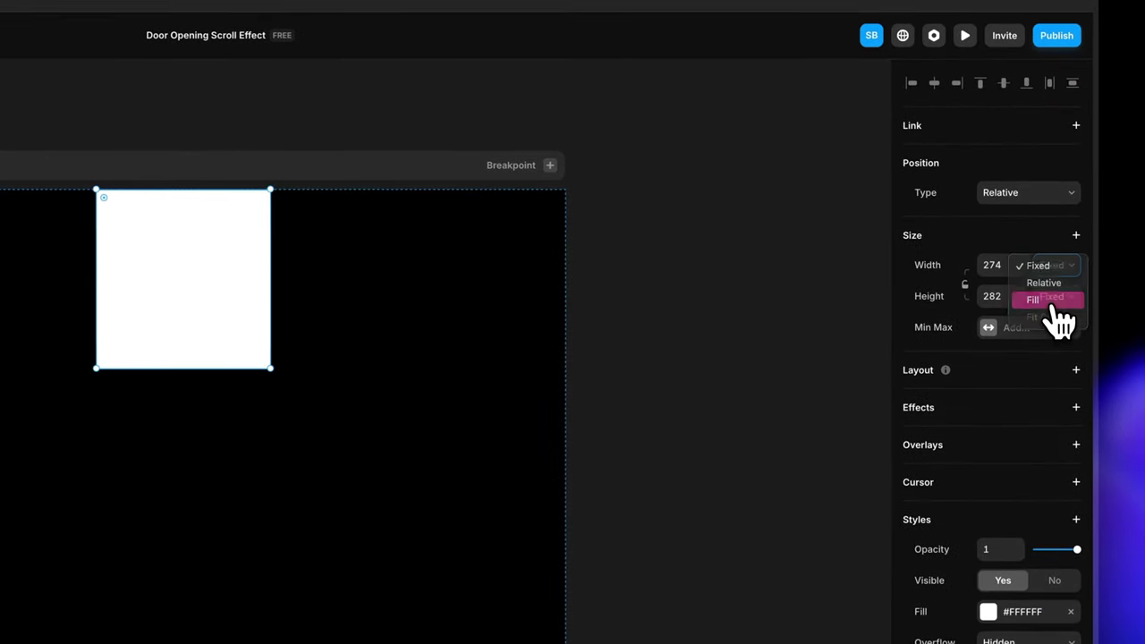
{"action": "left_click", "coordinate": [1037, 299]}
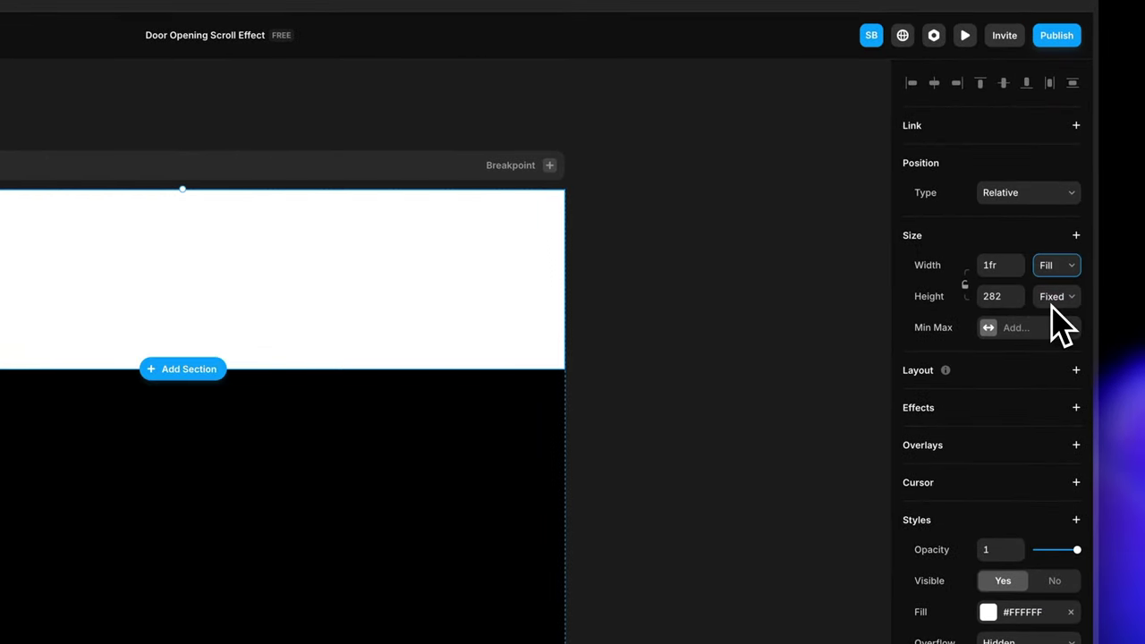
{"action": "left_click", "coordinate": [999, 297]}
{"action": "key", "text": "Return"}
{"action": "type", "text": "000"}
{"action": "key", "text": "Return"}
{"action": "scroll", "coordinate": [572, 430], "scroll_direction": "down", "scroll_amount": 5}
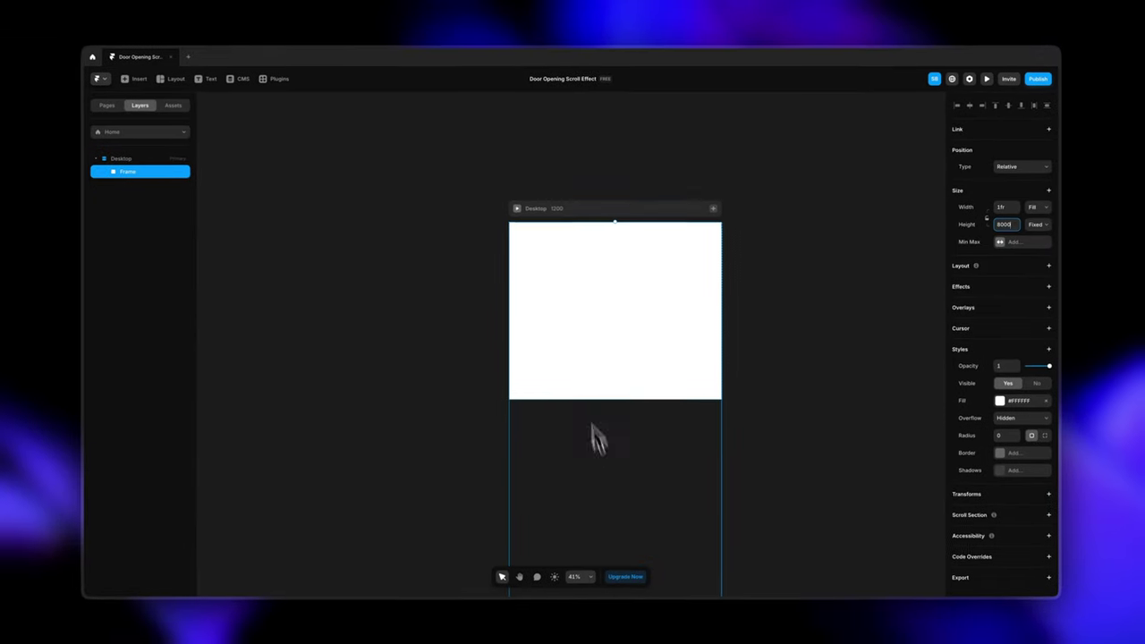
{"action": "left_click", "coordinate": [566, 209]}
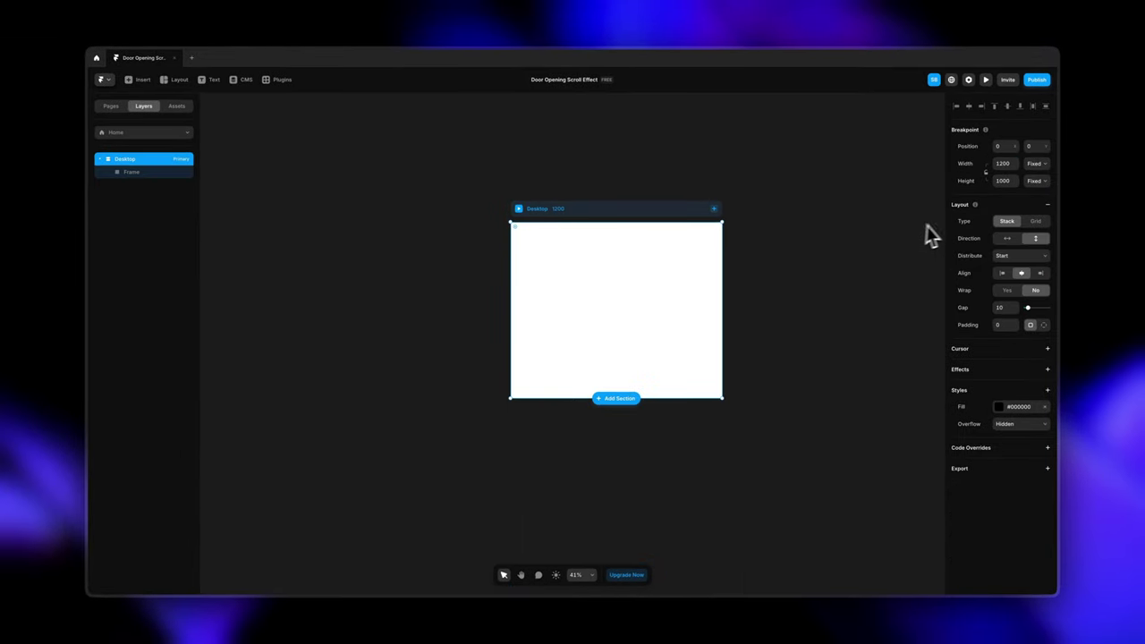
- Set the Desktop frame's height to Fit Content
{"action": "left_click", "coordinate": [1035, 182]}
{"action": "left_click", "coordinate": [1036, 210]}
{"action": "scroll", "coordinate": [588, 343], "scroll_direction": "down", "scroll_amount": 5}
{"action": "scroll", "coordinate": [585, 339], "scroll_direction": "down", "scroll_amount": 3}
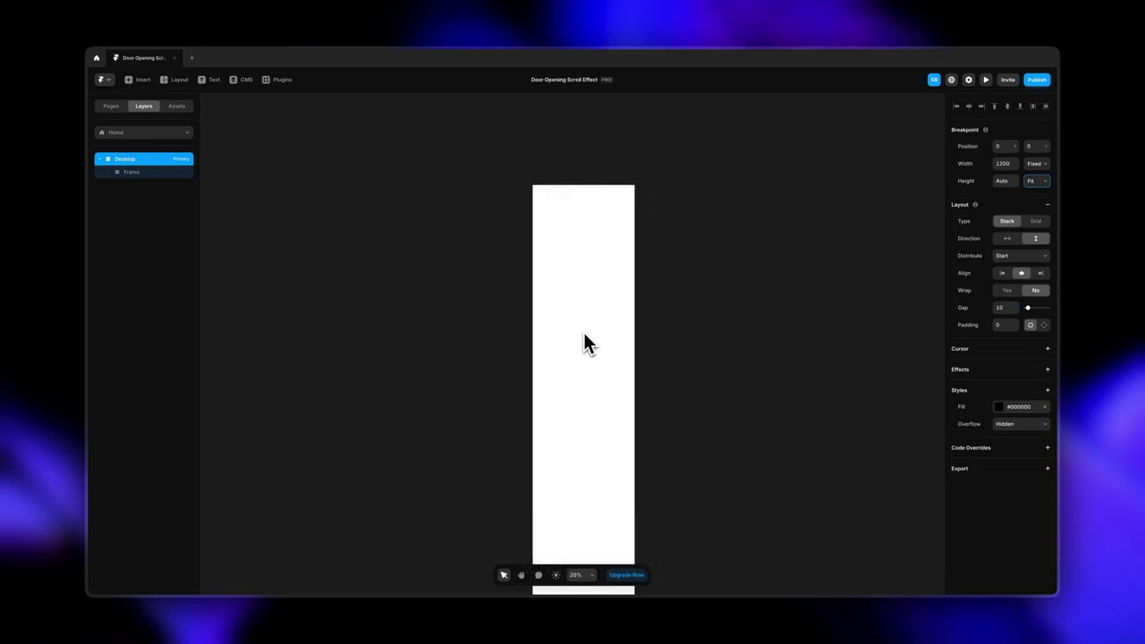
{"action": "scroll", "coordinate": [585, 340], "scroll_direction": "up", "scroll_amount": 3}
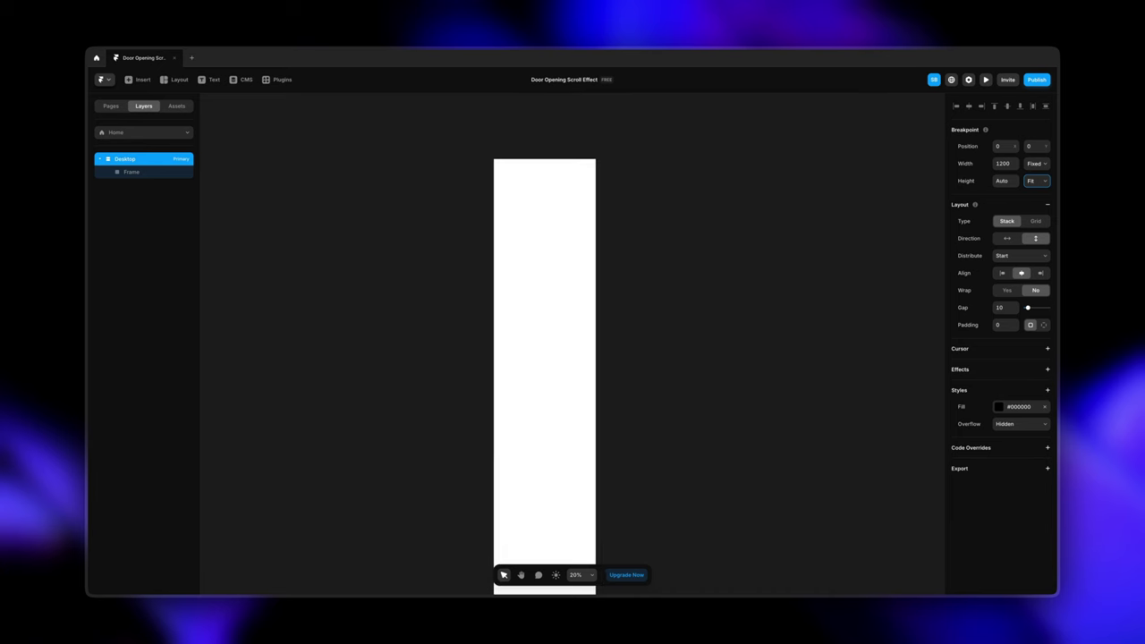
{"action": "scroll", "coordinate": [561, 254], "scroll_direction": "up", "scroll_amount": 5}
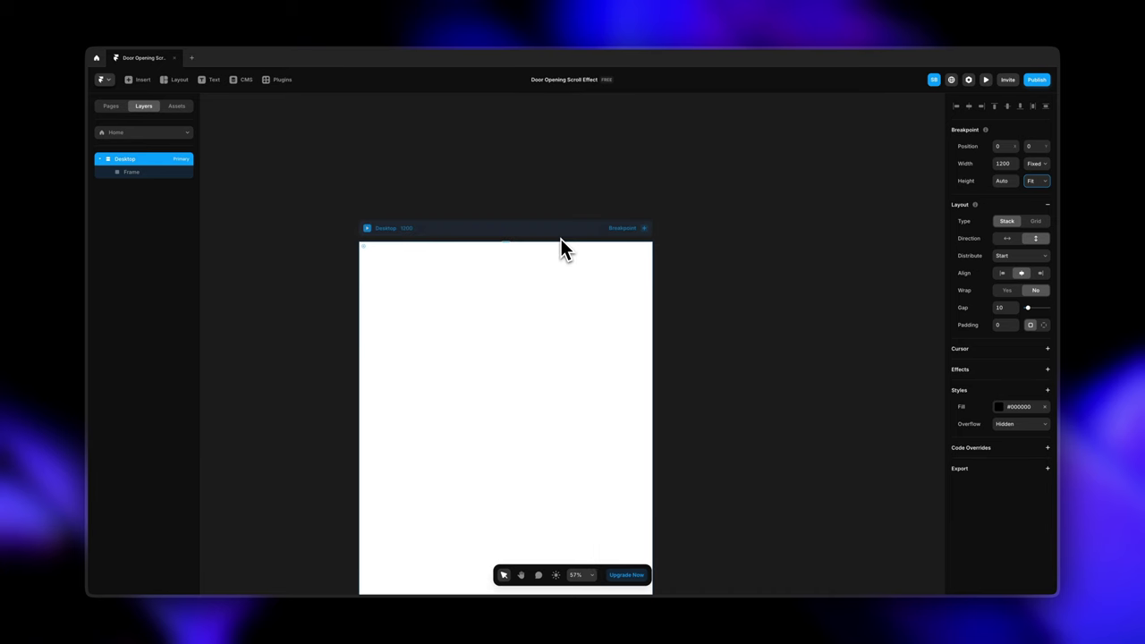
- Rename the Frame layer to 'Main Frame'
{"action": "left_click", "coordinate": [156, 174]}
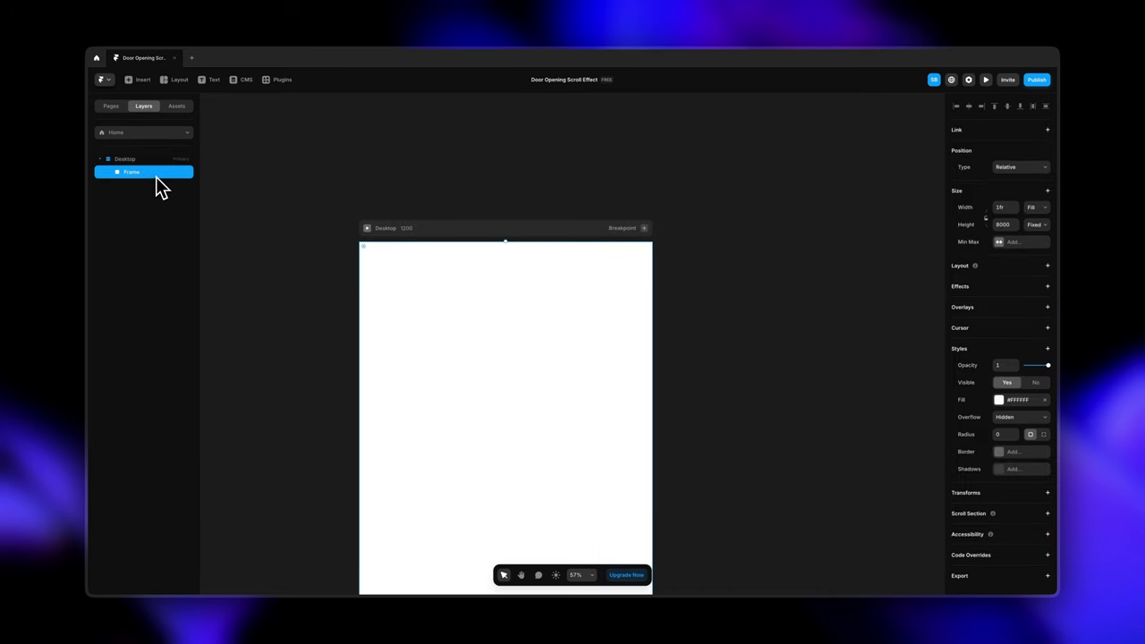
{"action": "double_click", "coordinate": [135, 172]}
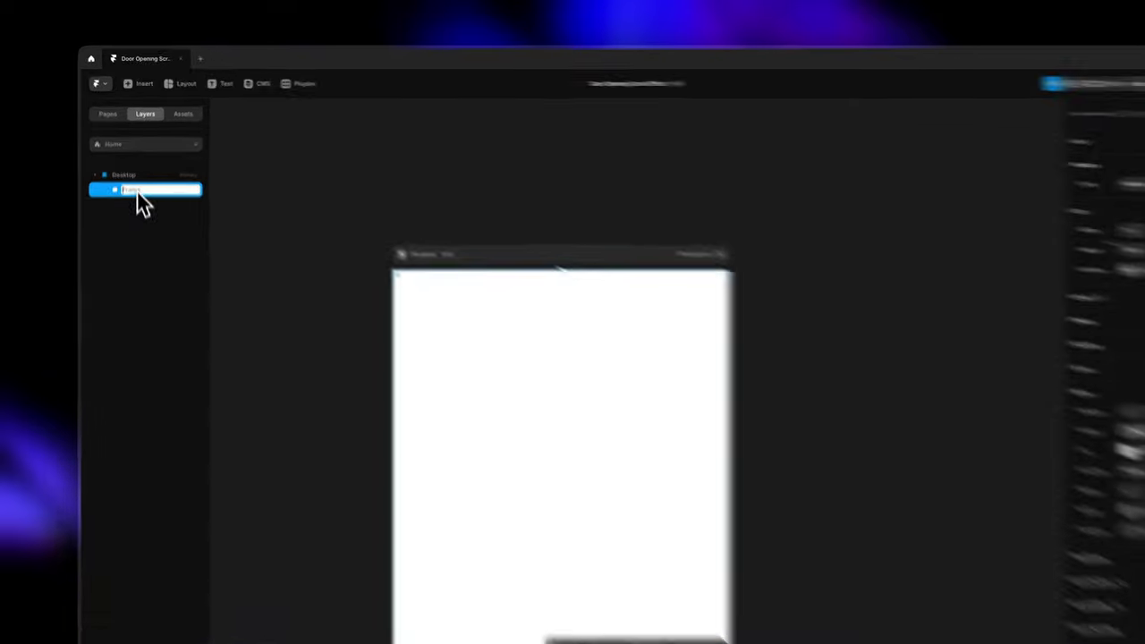
{"action": "type", "text": "Main F"}
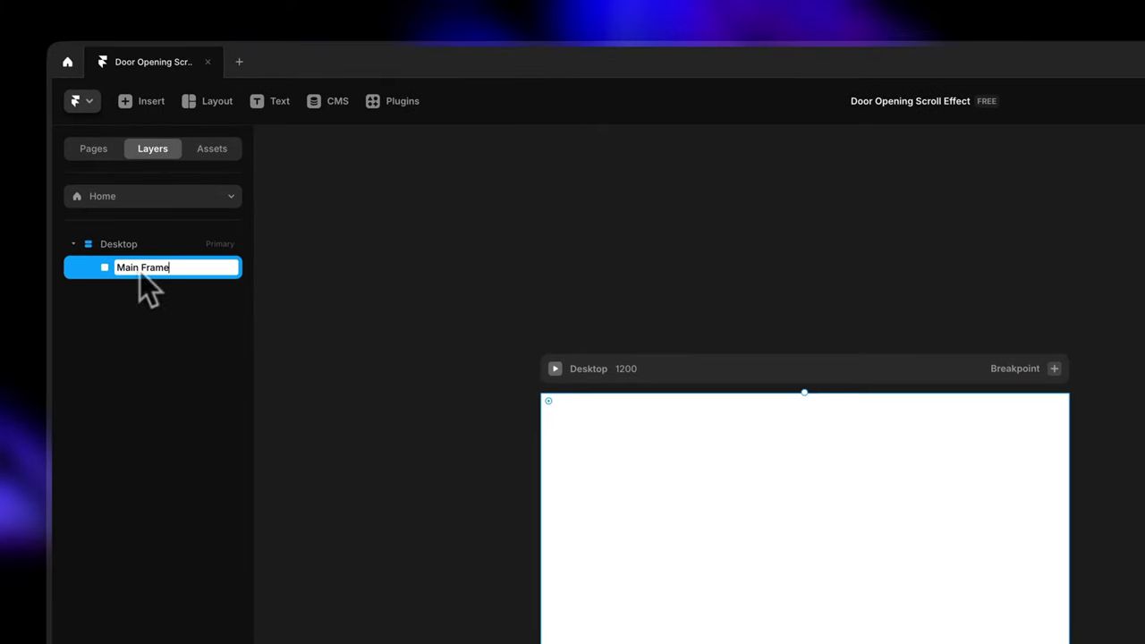
{"action": "left_click", "coordinate": [211, 299]}
{"action": "left_click", "coordinate": [200, 274]}
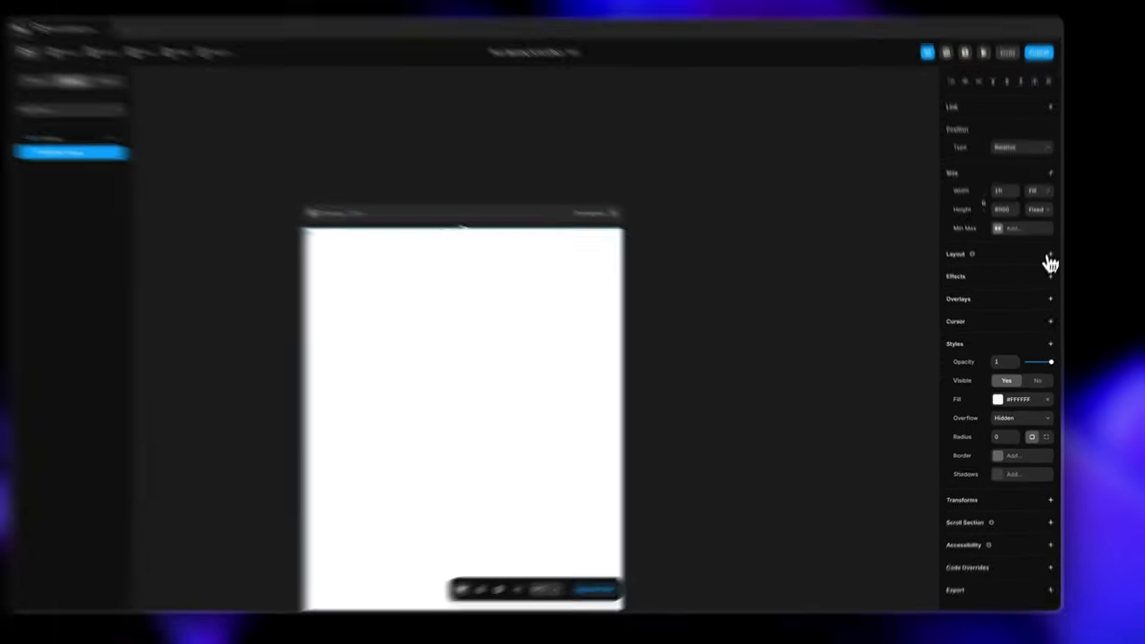
- Give Main Frame a stack layout distributed from Start, with its fill removed
{"action": "left_click", "coordinate": [1047, 265]}
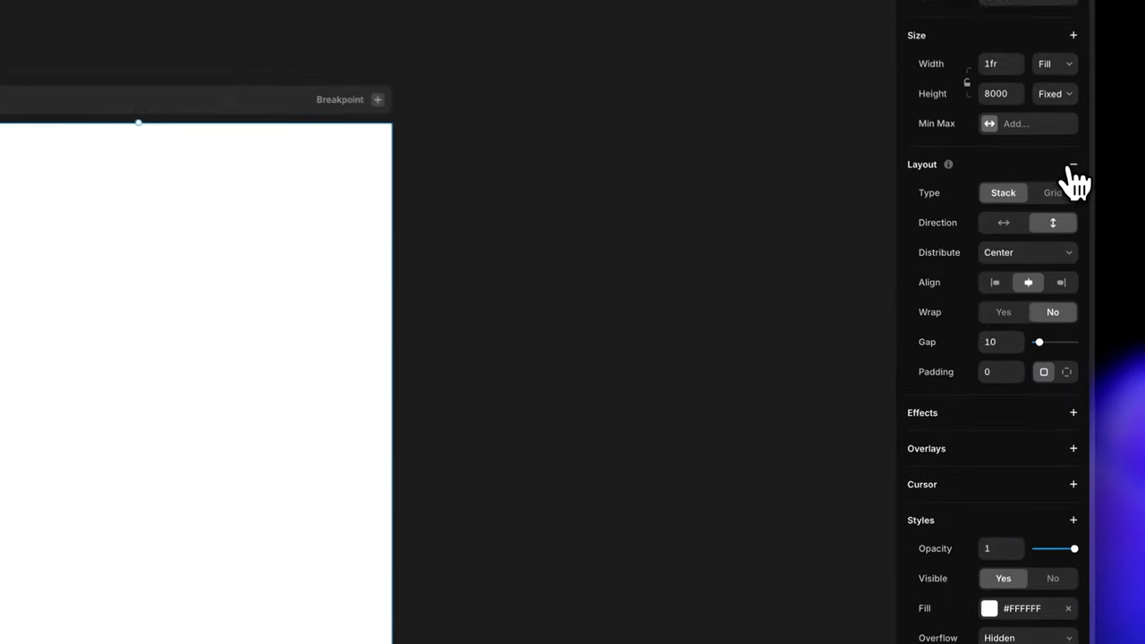
{"action": "scroll", "coordinate": [992, 514], "scroll_direction": "down", "scroll_amount": 2}
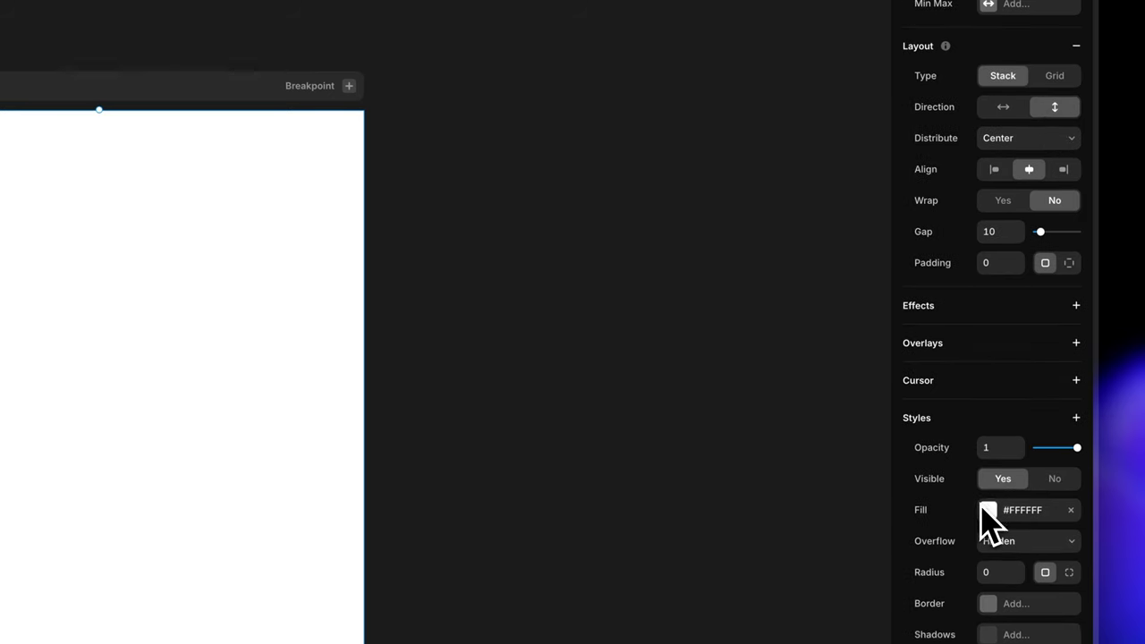
{"action": "left_click", "coordinate": [1070, 488]}
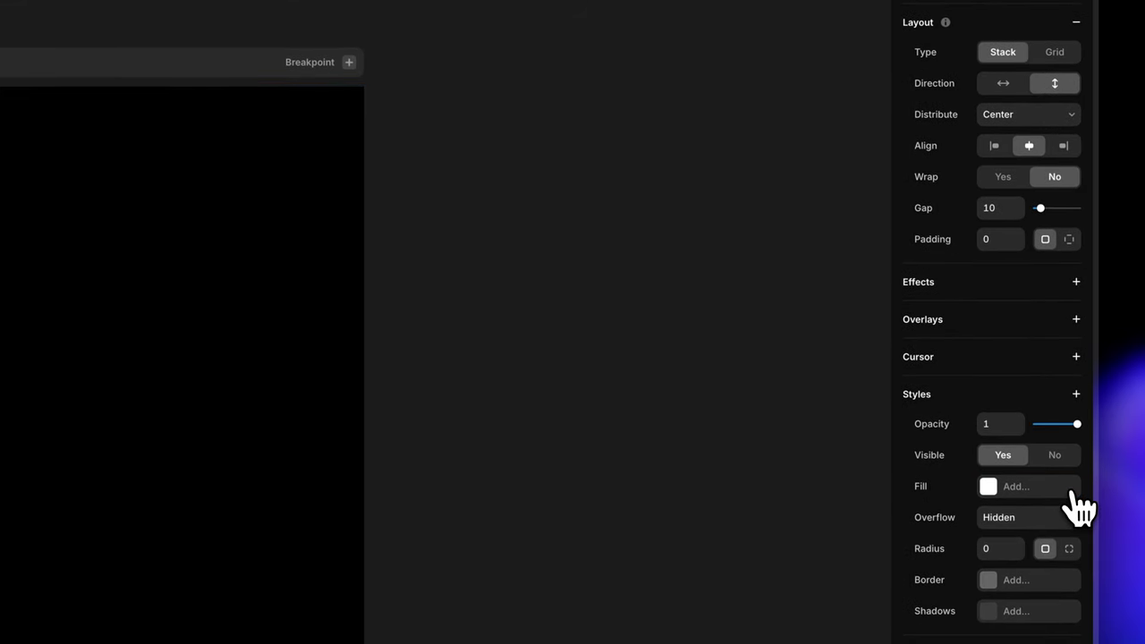
{"action": "scroll", "coordinate": [1042, 229], "scroll_direction": "up", "scroll_amount": 2}
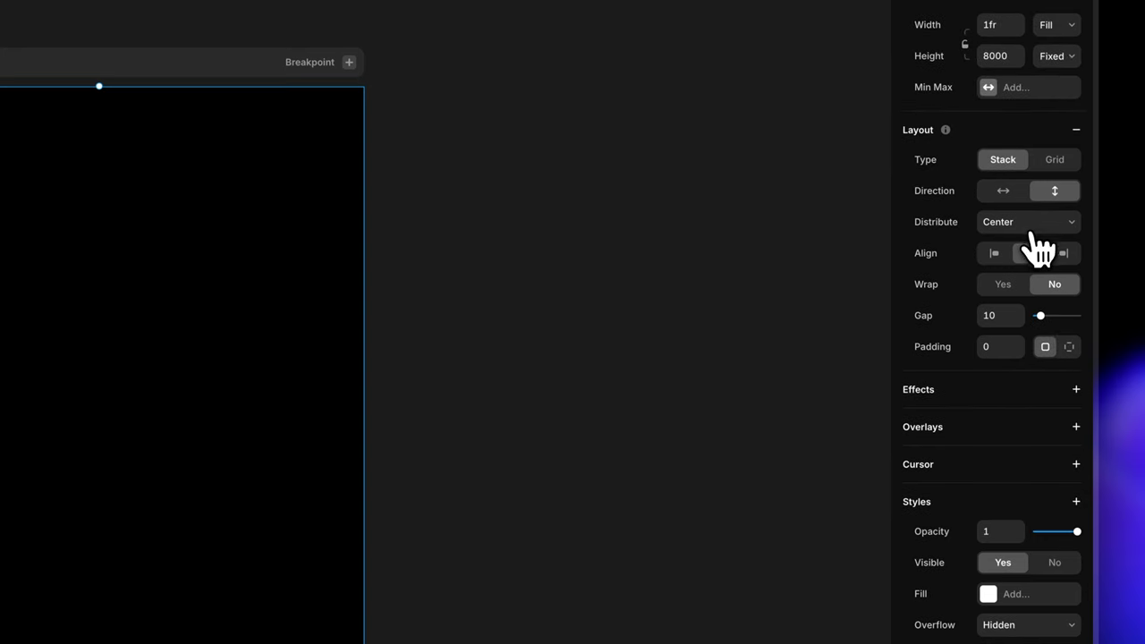
{"action": "left_click", "coordinate": [1030, 224]}
{"action": "left_click", "coordinate": [1030, 208]}
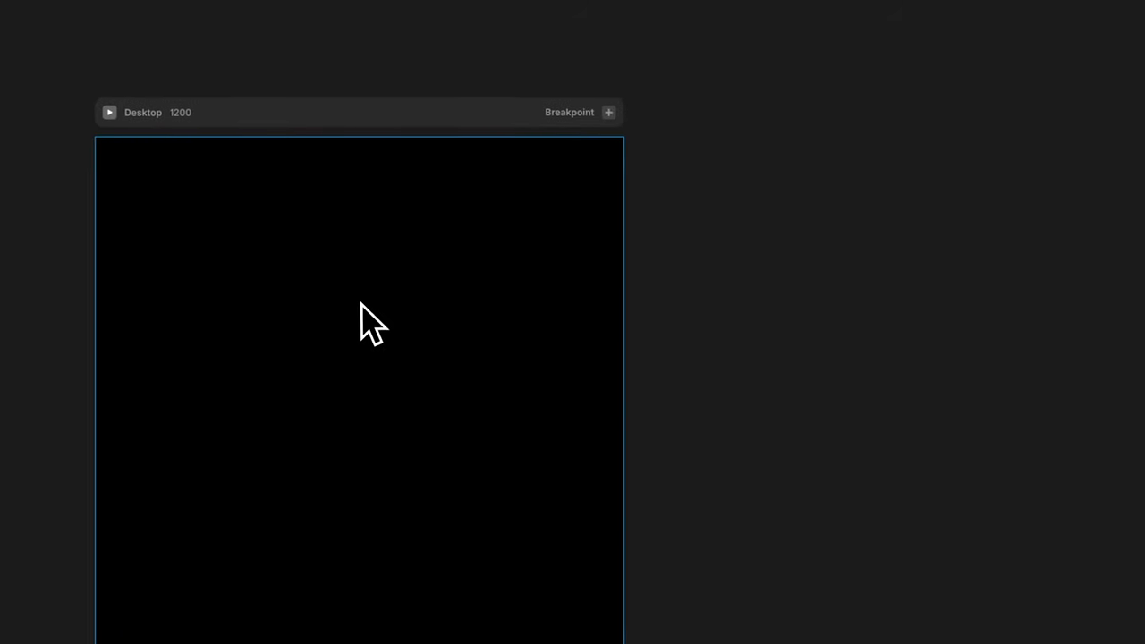
- Draw a new frame inside Main Frame and name it 'Animation Area'
{"action": "key", "text": "f"}
{"action": "left_click_drag", "start_coordinate": [267, 239], "coordinate": [397, 374]}
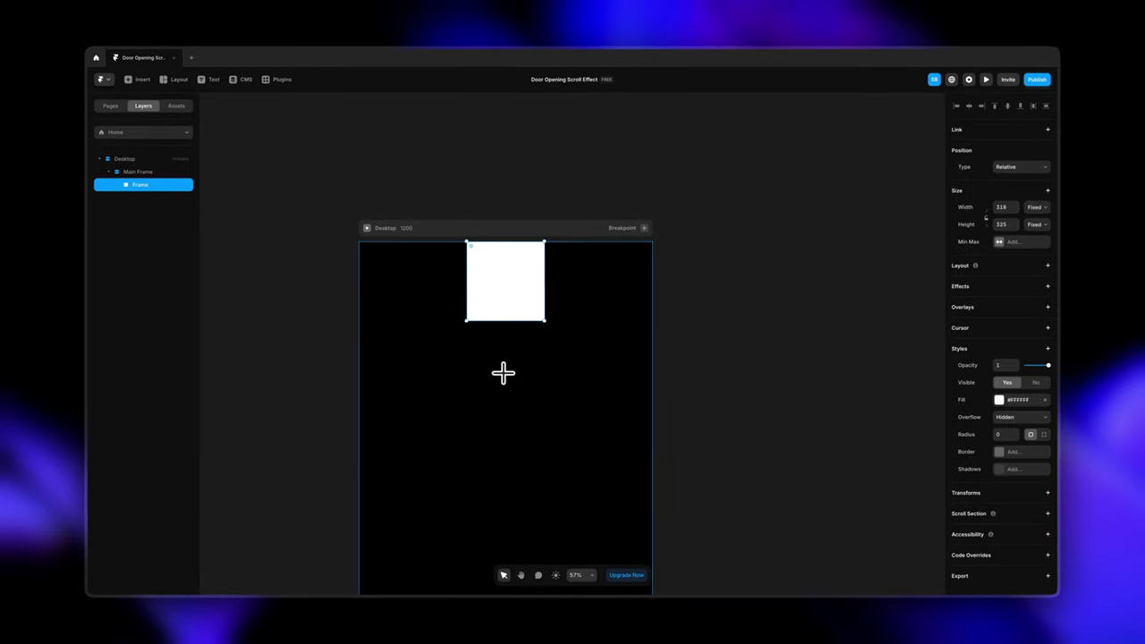
{"action": "left_click", "coordinate": [149, 189]}
{"action": "type", "text": "Anima"}
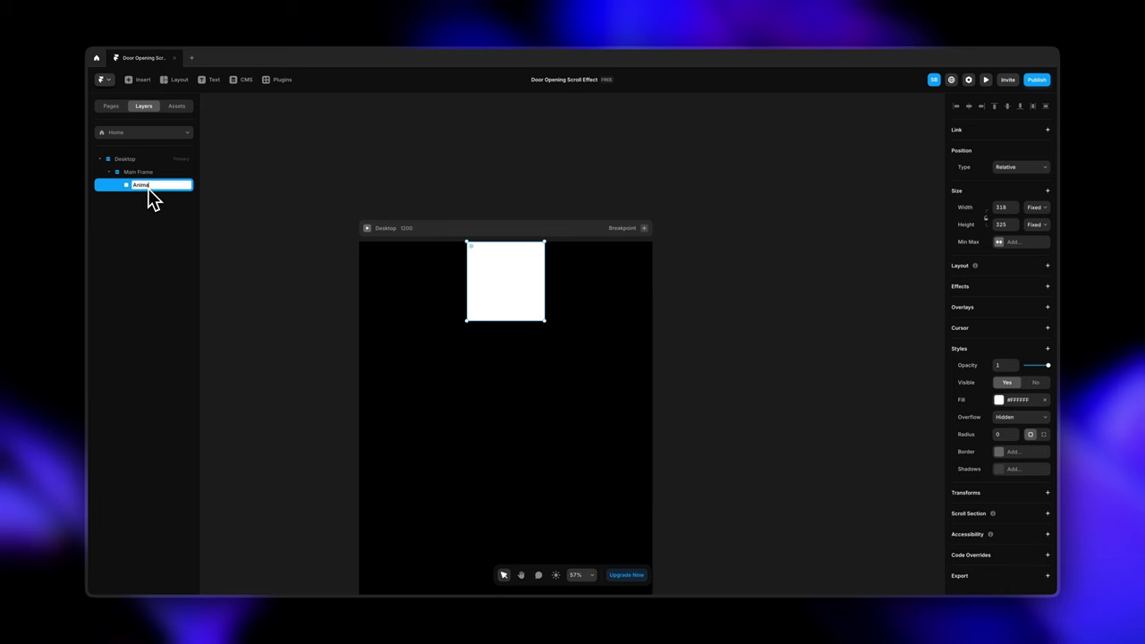
{"action": "type", "text": "tion Area"}
{"action": "left_click", "coordinate": [287, 260]}
- Size Animation Area to 6000 height and Fill width
{"action": "left_click", "coordinate": [518, 260]}
{"action": "key", "text": "Return"}
{"action": "scroll", "coordinate": [456, 333], "scroll_direction": "down", "scroll_amount": 5}
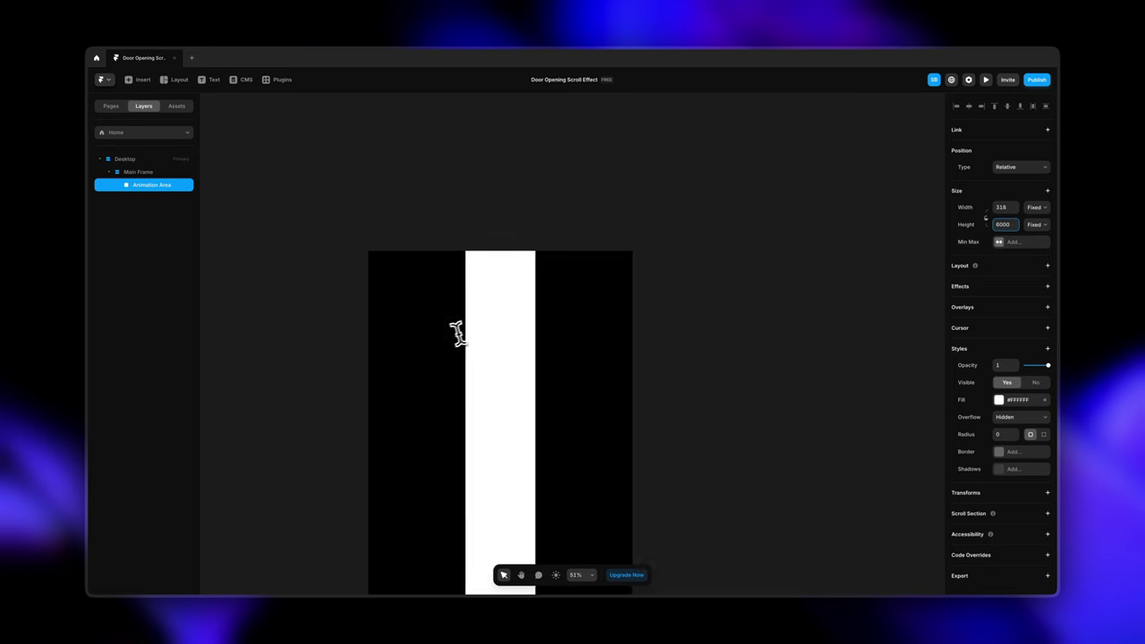
{"action": "scroll", "coordinate": [452, 335], "scroll_direction": "down", "scroll_amount": 3}
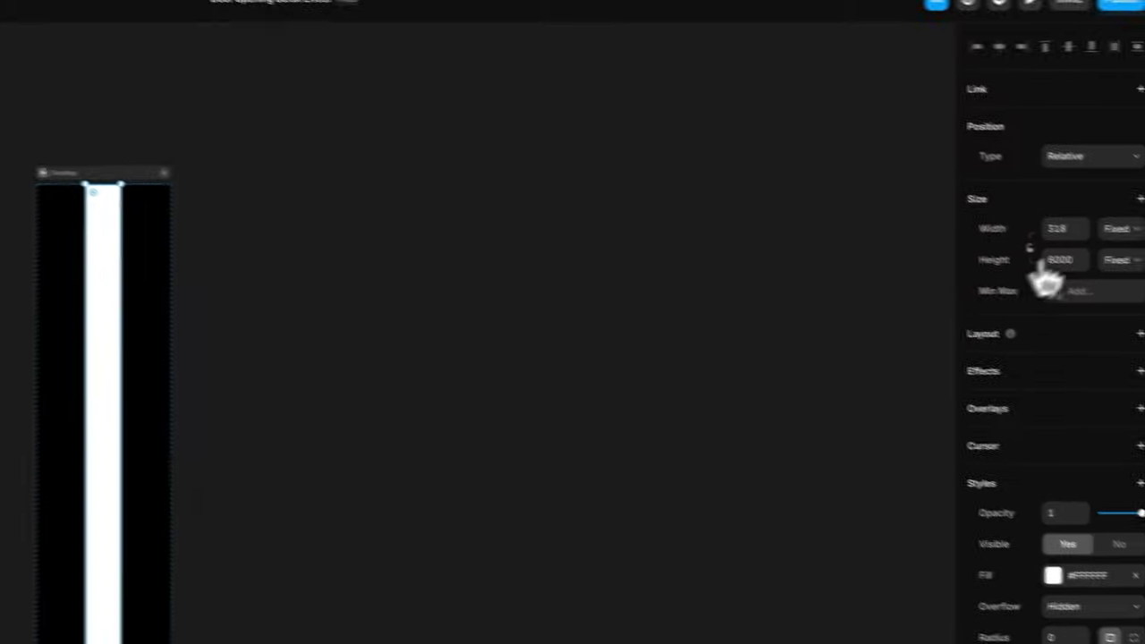
{"action": "left_click", "coordinate": [1046, 176]}
{"action": "left_click", "coordinate": [1060, 208]}
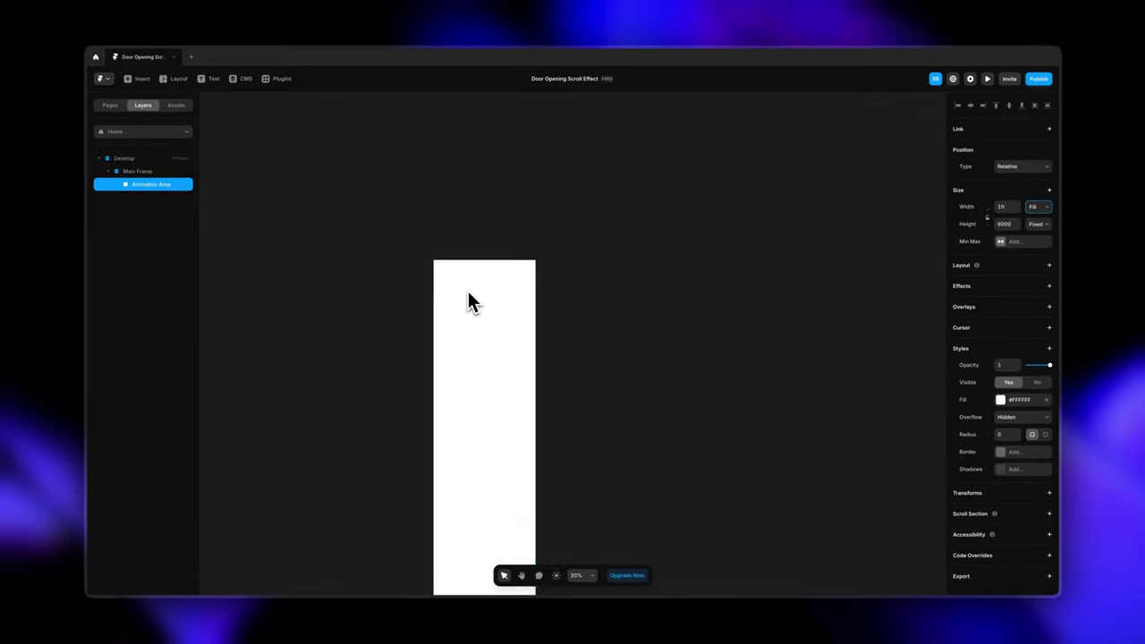
{"action": "scroll", "coordinate": [467, 291], "scroll_direction": "up", "scroll_amount": 5}
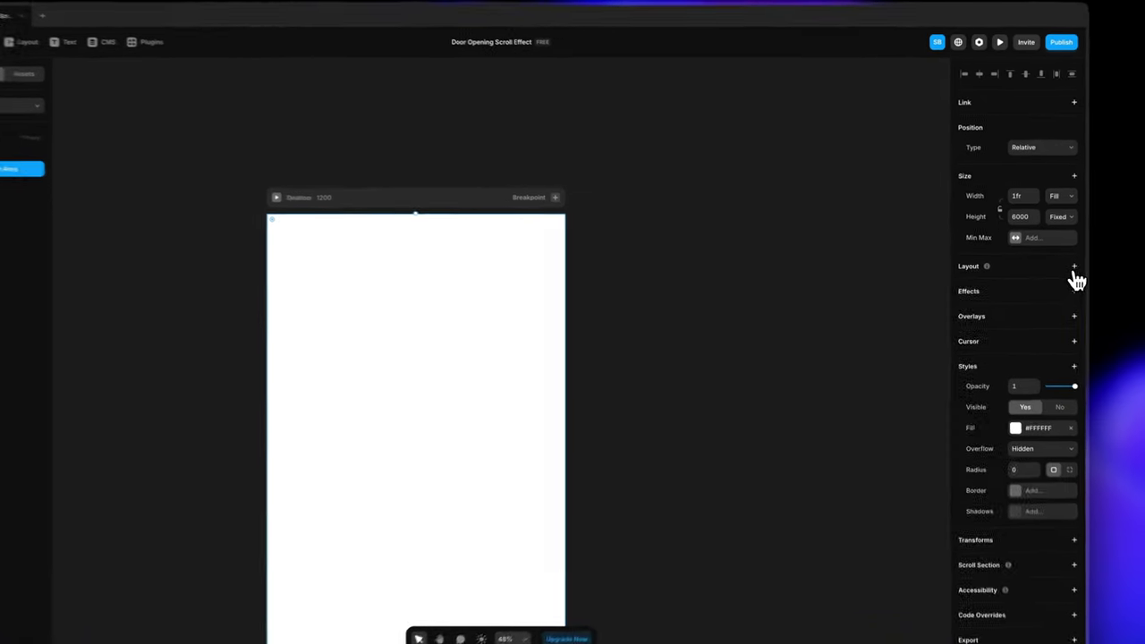
- Give Animation Area a stack layout distributed from Start
{"action": "left_click", "coordinate": [1047, 264]}
{"action": "left_click", "coordinate": [1057, 331]}
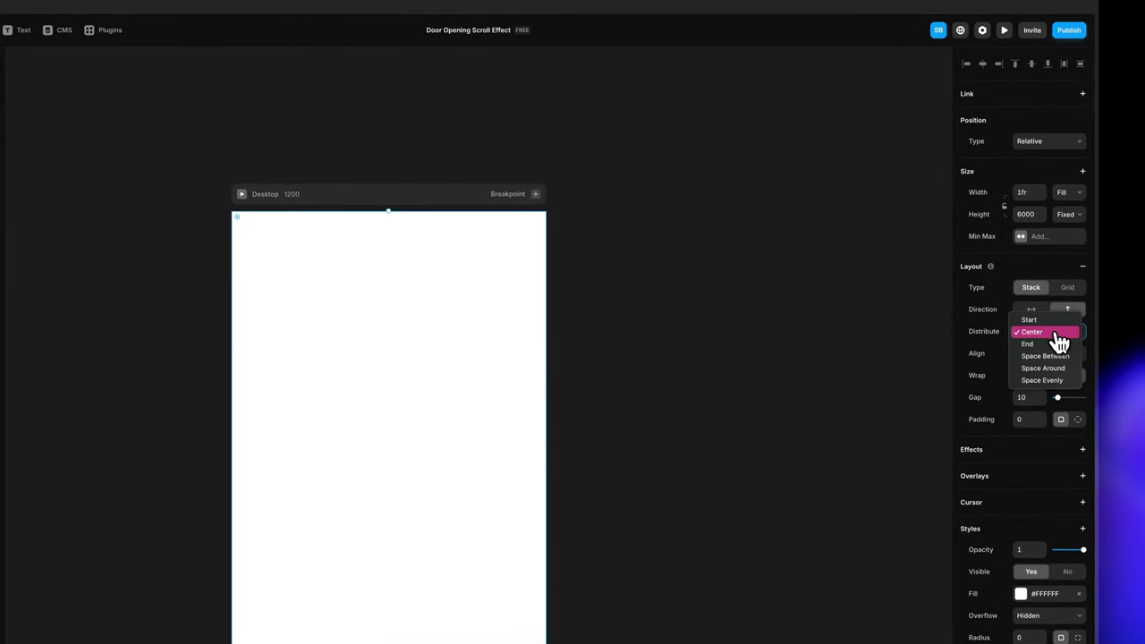
{"action": "left_click", "coordinate": [1030, 320]}
{"action": "left_click", "coordinate": [716, 324]}
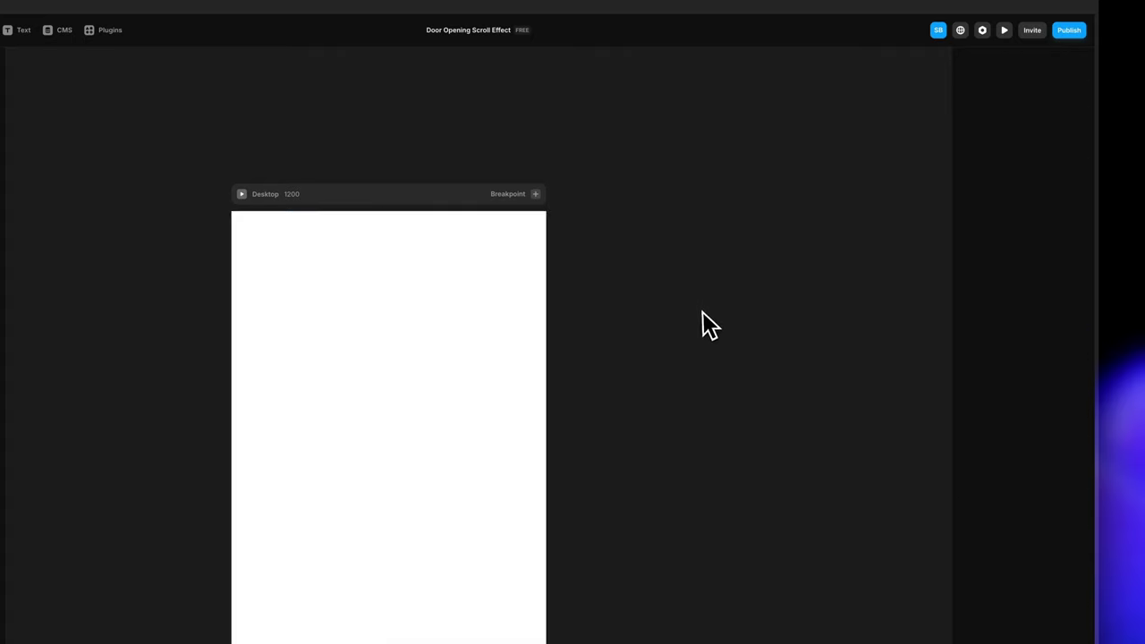
- Draw a new frame in Animation Area with a cyan #5FD3ED fill
{"action": "key", "text": "f"}
{"action": "left_click_drag", "start_coordinate": [360, 255], "coordinate": [535, 408]}
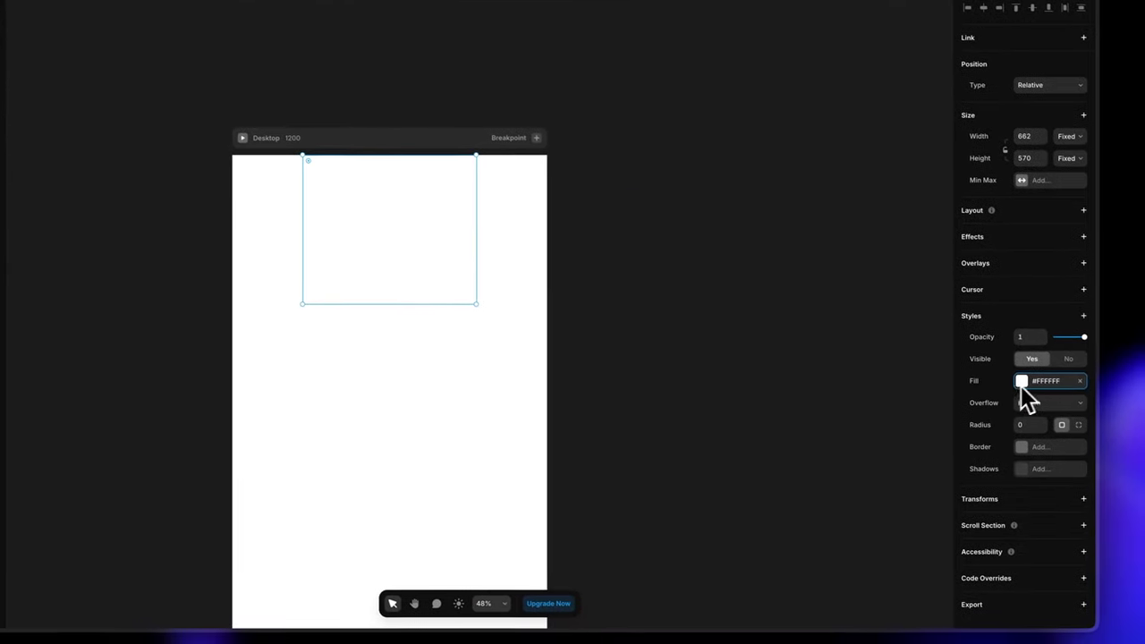
{"action": "left_click", "coordinate": [1101, 416]}
{"action": "left_click", "coordinate": [874, 435]}
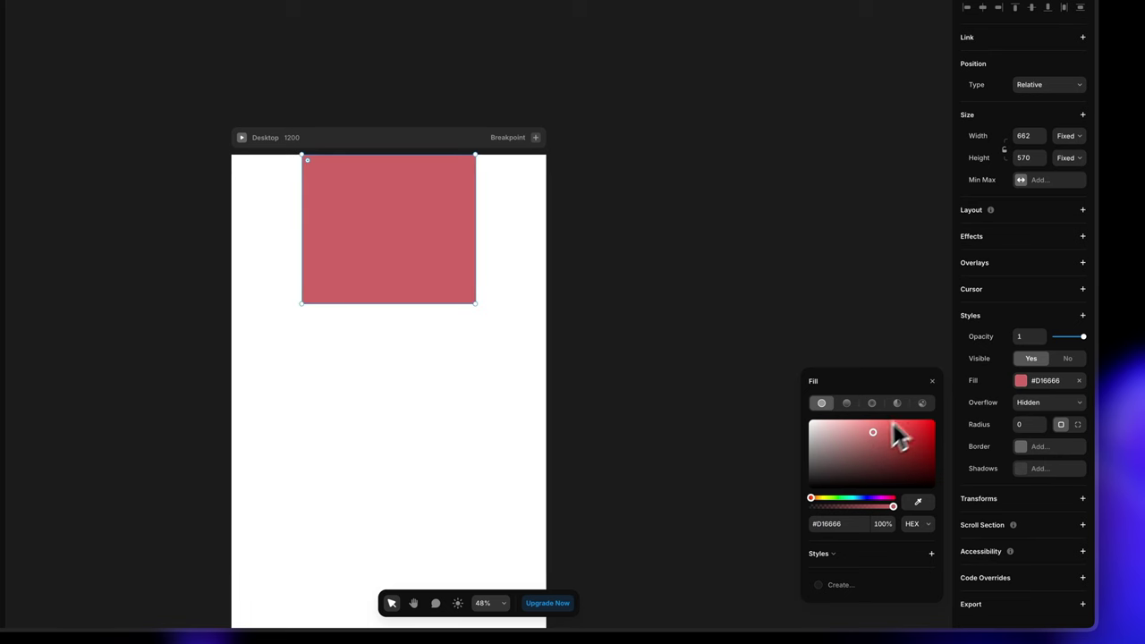
{"action": "left_click", "coordinate": [856, 499]}
{"action": "left_click", "coordinate": [883, 426]}
{"action": "left_click", "coordinate": [828, 347]}
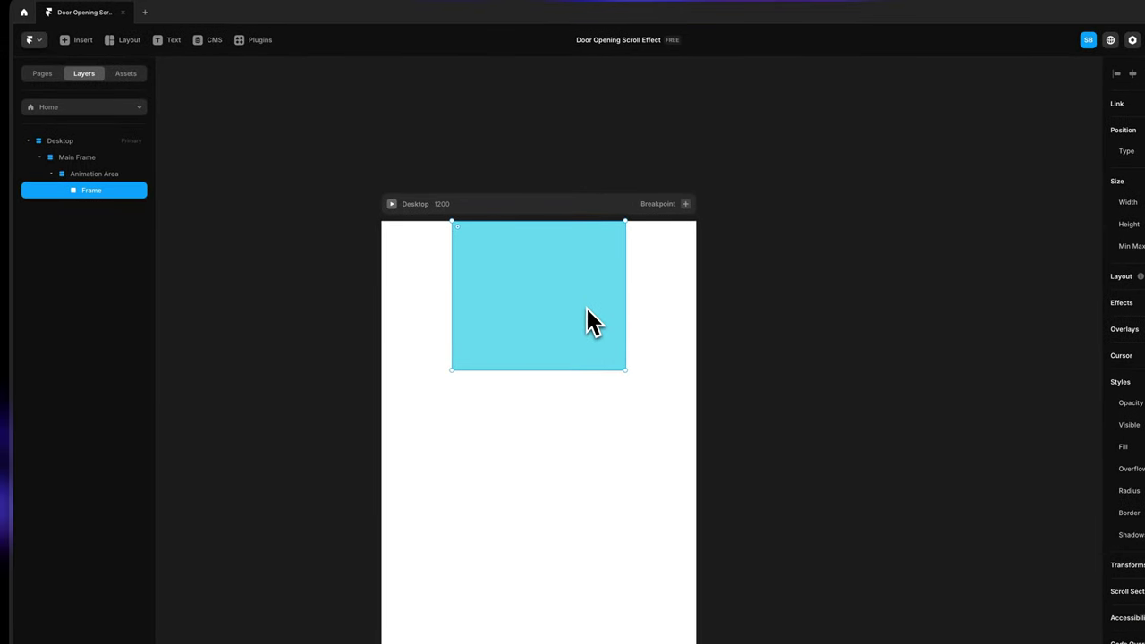
- Rename the cyan frame 'Sticky Frame' and set its position to Sticky
{"action": "double_click", "coordinate": [97, 193]}
{"action": "type", "text": "Sticky"}
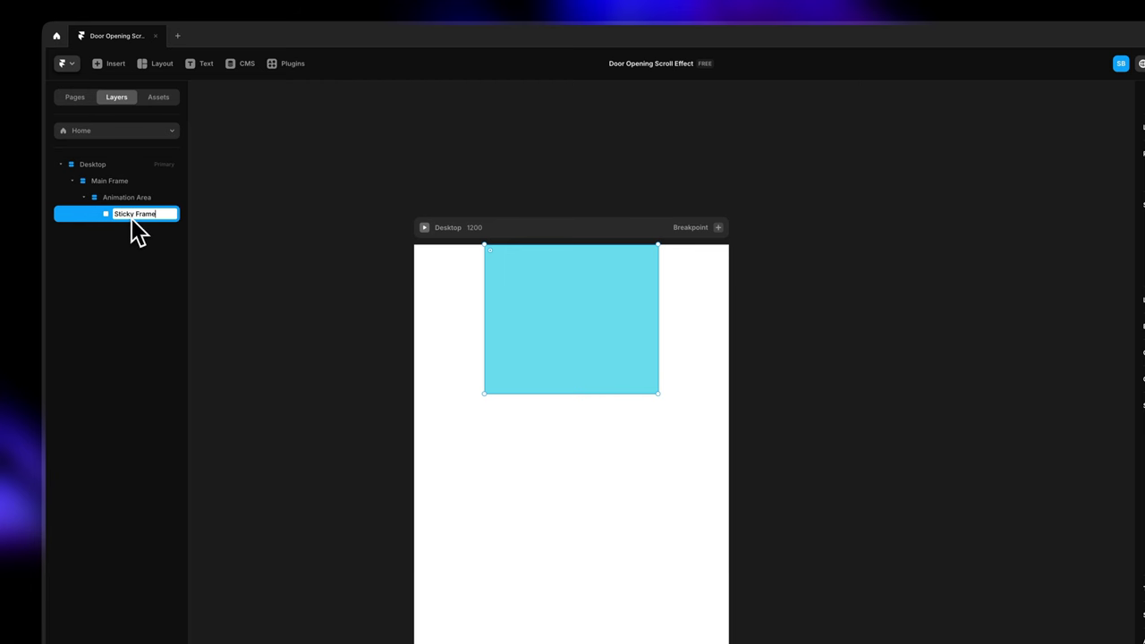
{"action": "left_click", "coordinate": [312, 302]}
{"action": "left_click", "coordinate": [581, 291]}
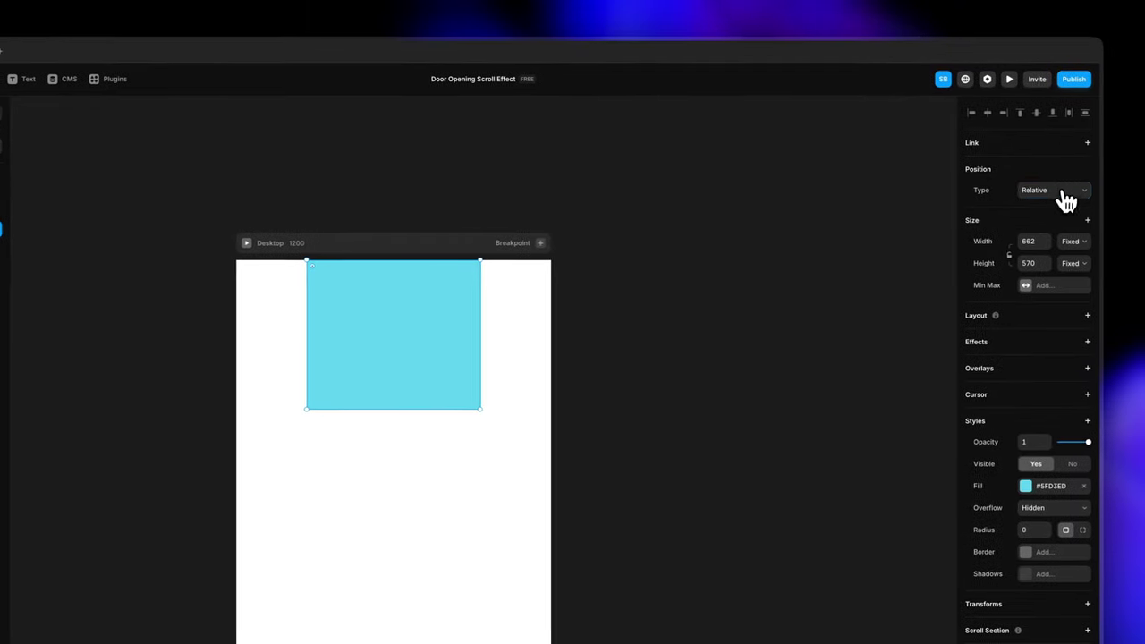
{"action": "left_click", "coordinate": [1057, 195]}
{"action": "left_click", "coordinate": [1059, 214]}
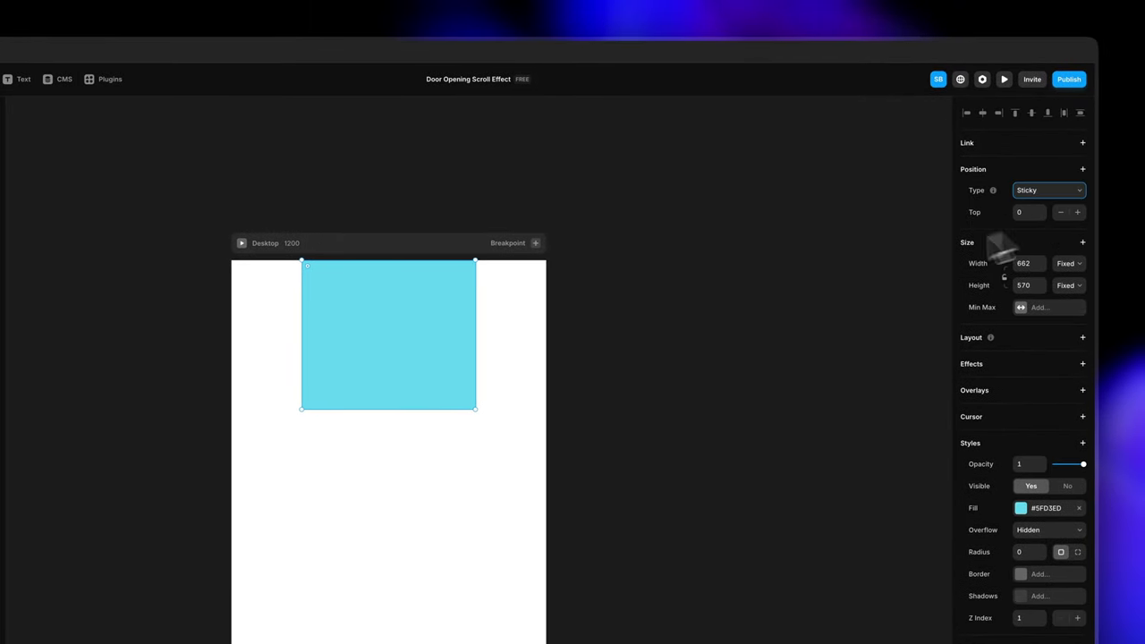
{"action": "left_click", "coordinate": [795, 319]}
- Inspect the 662×570 Sticky Frame within Animation Area and preview the desktop page
{"action": "scroll", "coordinate": [563, 321], "scroll_direction": "down", "scroll_amount": 5}
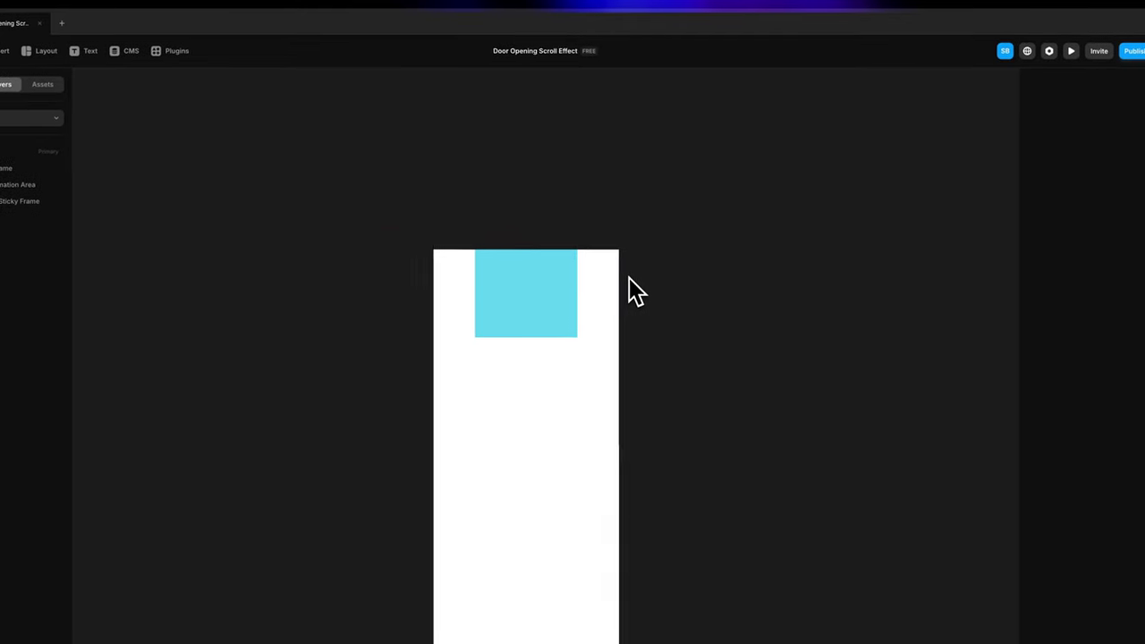
{"action": "scroll", "coordinate": [631, 289], "scroll_direction": "down", "scroll_amount": 2}
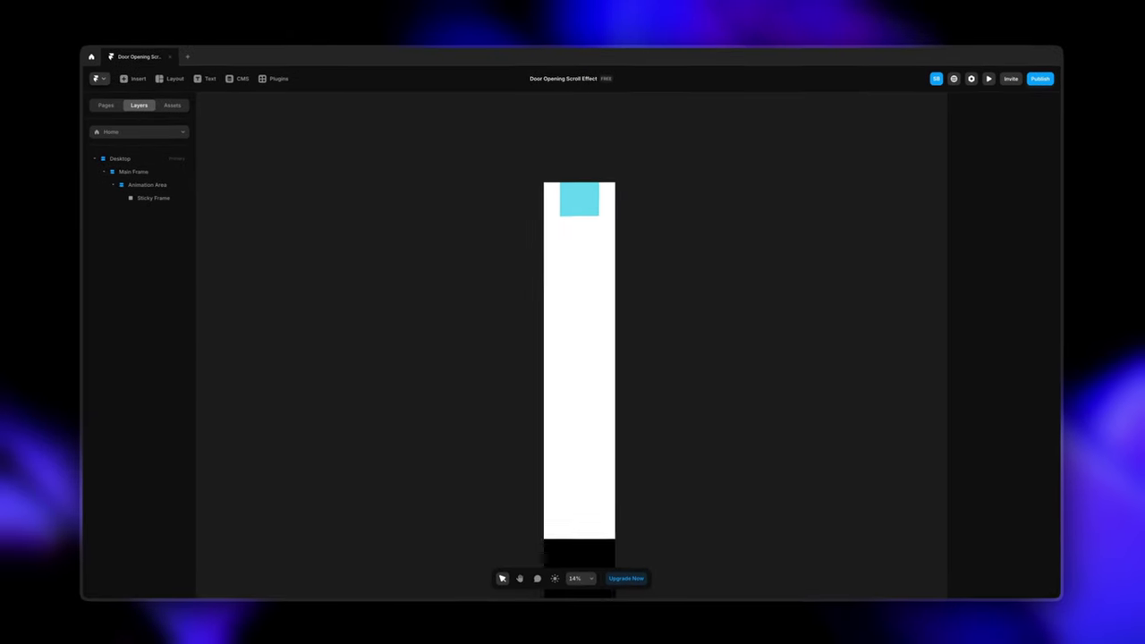
{"action": "scroll", "coordinate": [631, 289], "scroll_direction": "down", "scroll_amount": 2}
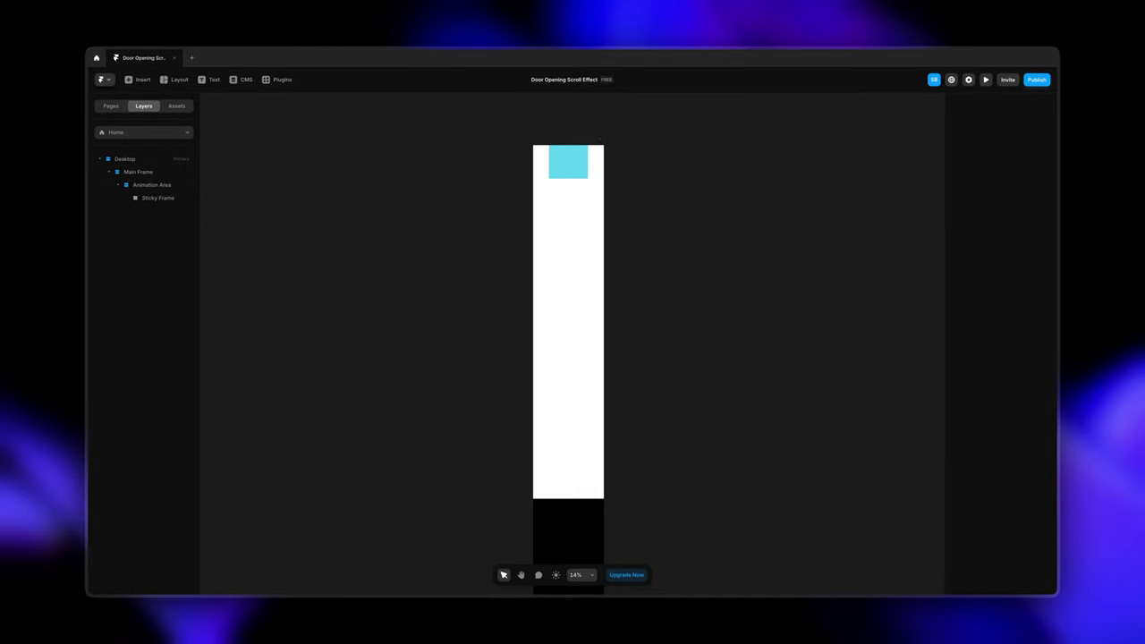
{"action": "left_click", "coordinate": [584, 463]}
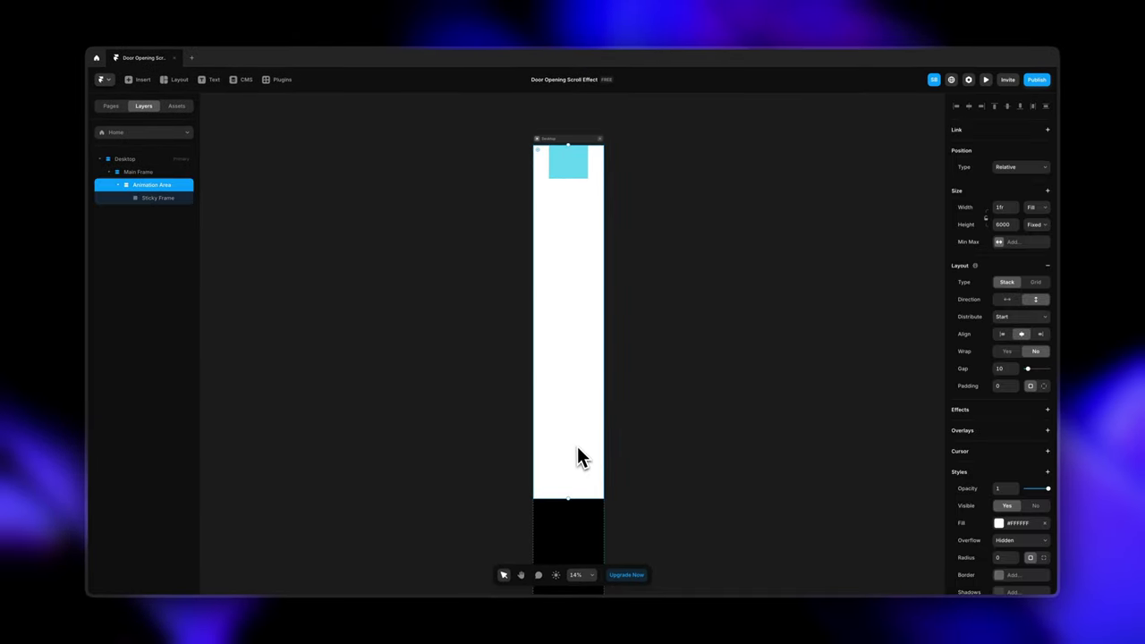
{"action": "left_click", "coordinate": [568, 175]}
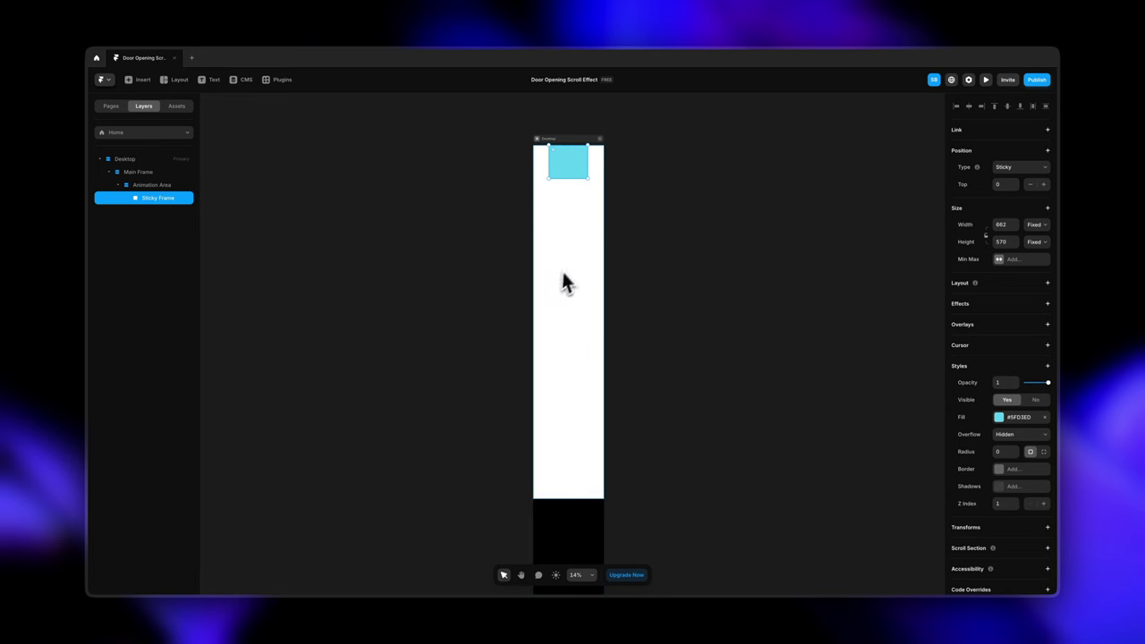
{"action": "scroll", "coordinate": [572, 254], "scroll_direction": "up", "scroll_amount": 2}
{"action": "scroll", "coordinate": [571, 254], "scroll_direction": "up", "scroll_amount": 1}
{"action": "scroll", "coordinate": [567, 230], "scroll_direction": "up", "scroll_amount": 5}
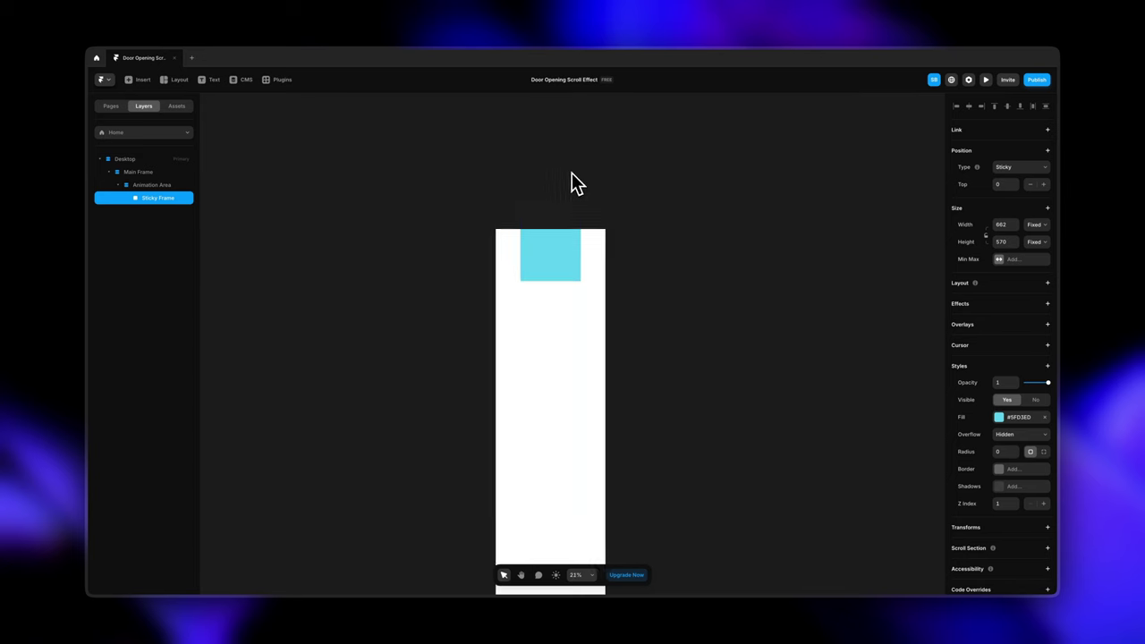
{"action": "left_click", "coordinate": [471, 244]}
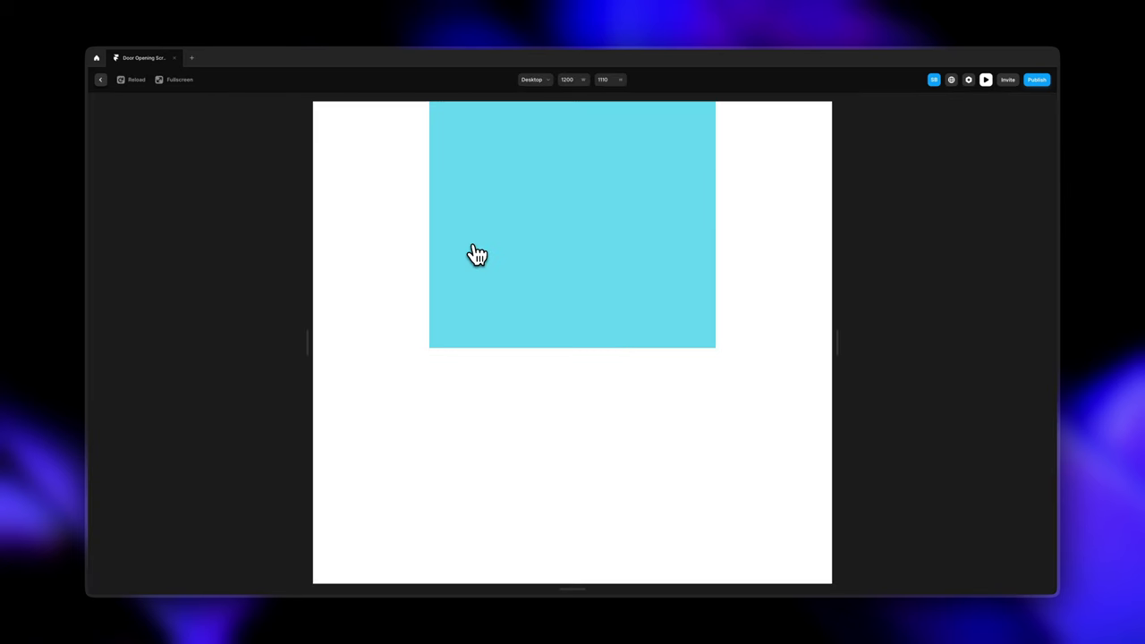
- Back in the editor, set Animation Area's overflow to Visible
{"action": "scroll", "coordinate": [670, 413], "scroll_direction": "down", "scroll_amount": 2}
{"action": "scroll", "coordinate": [675, 418], "scroll_direction": "down", "scroll_amount": 2}
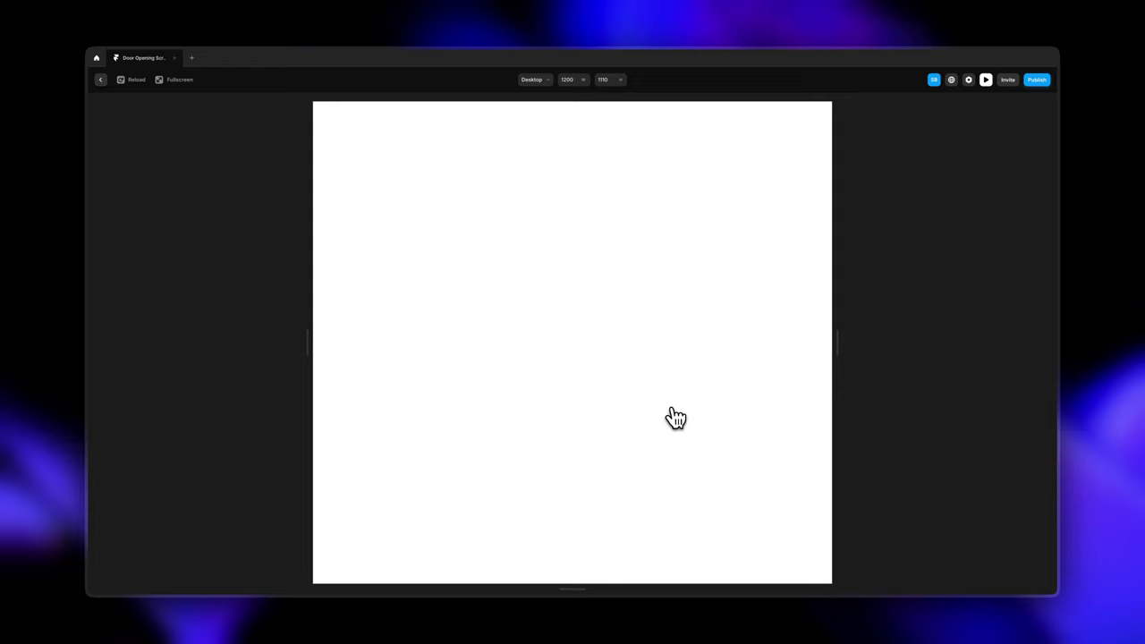
{"action": "scroll", "coordinate": [675, 418], "scroll_direction": "up", "scroll_amount": 4}
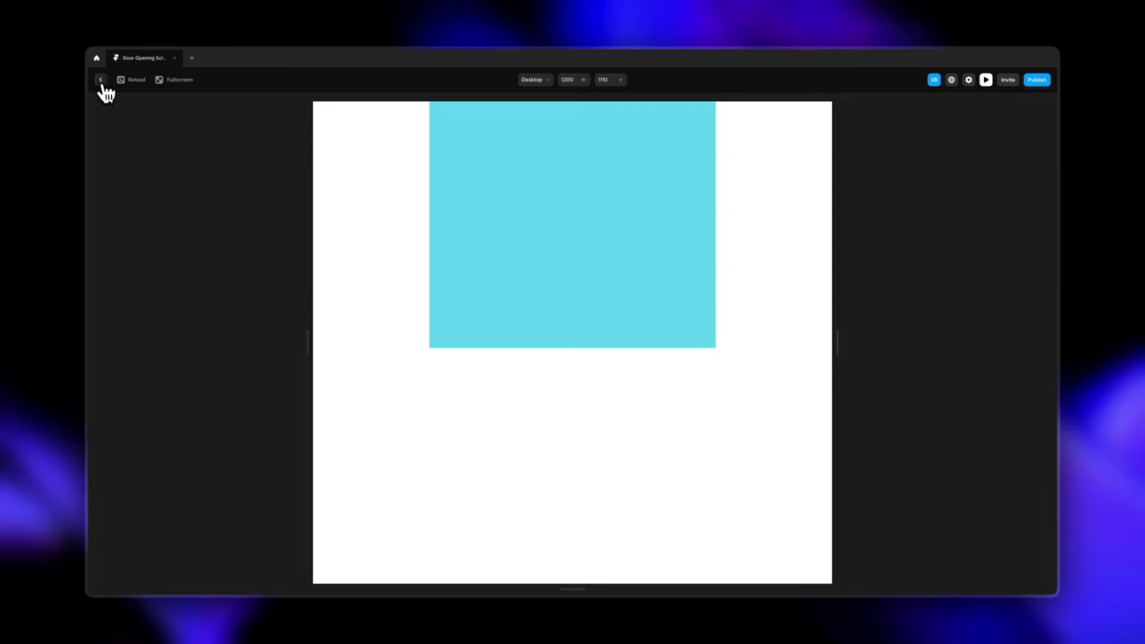
{"action": "left_click", "coordinate": [101, 80]}
{"action": "left_click", "coordinate": [162, 187]}
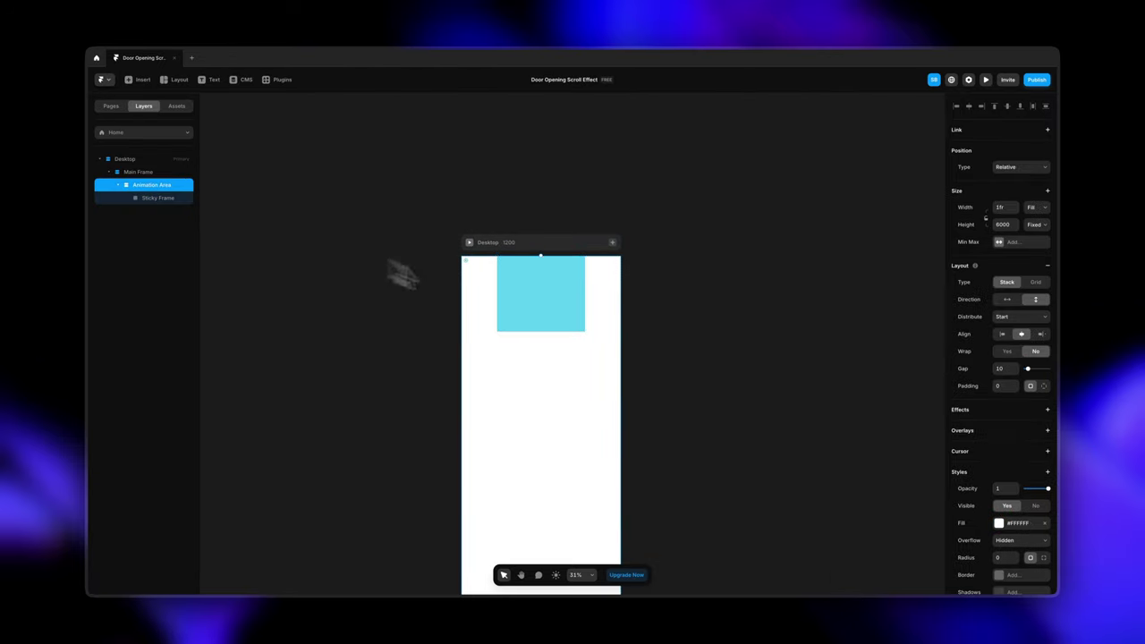
{"action": "scroll", "coordinate": [988, 483], "scroll_direction": "down", "scroll_amount": 3}
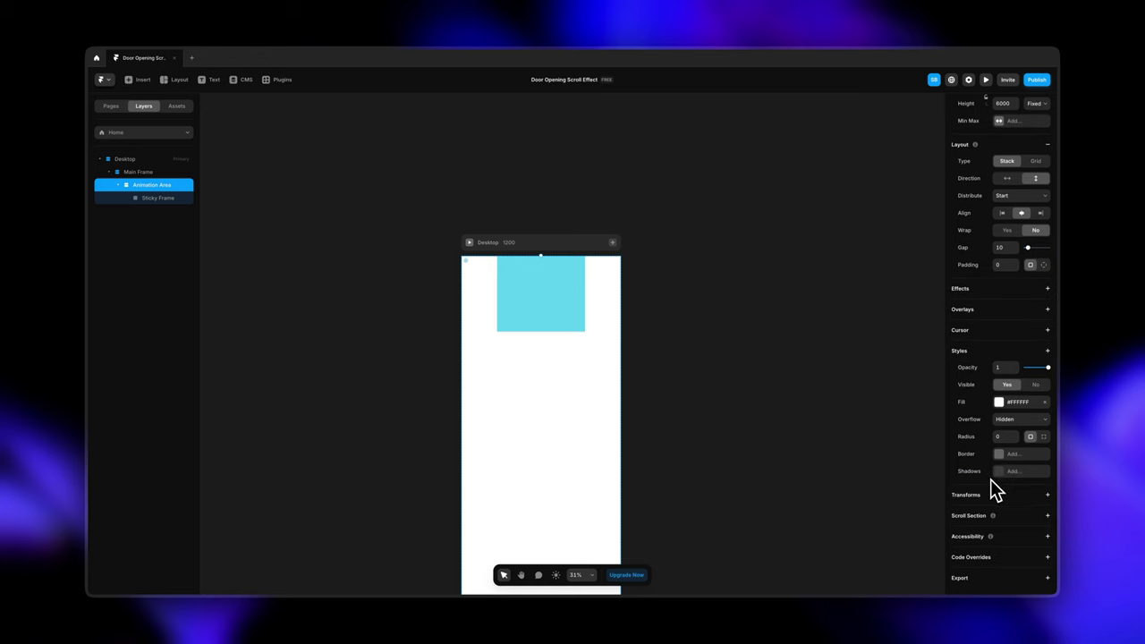
{"action": "left_click", "coordinate": [1014, 420]}
{"action": "left_click", "coordinate": [1014, 429]}
- Set Main Frame and Desktop overflow to Visible, then preview the page again
{"action": "left_click", "coordinate": [142, 172]}
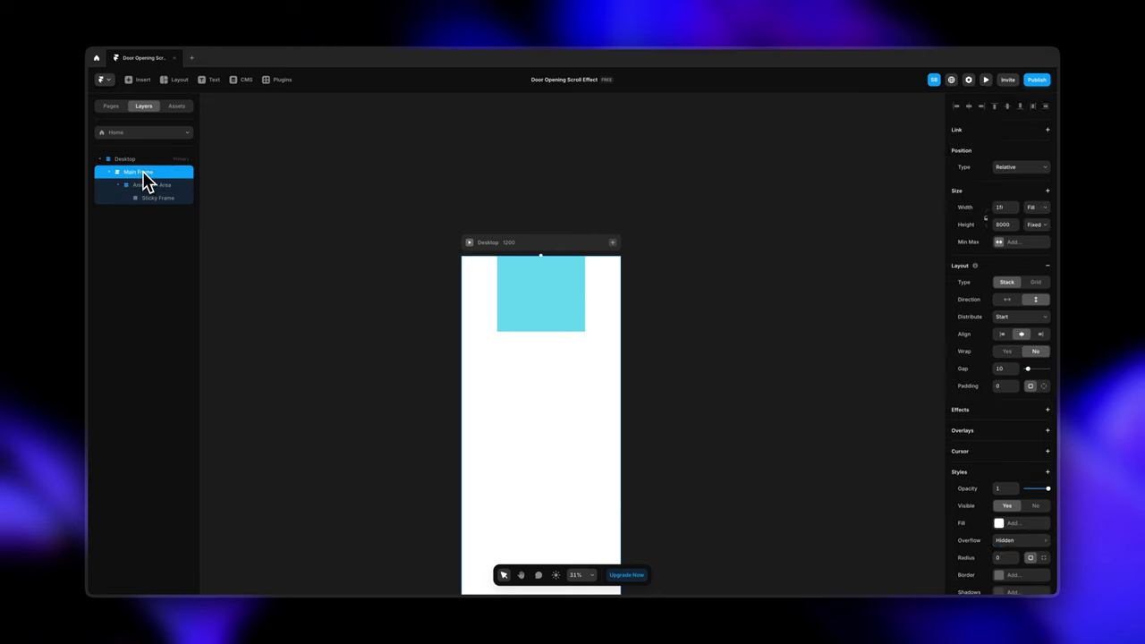
{"action": "left_click", "coordinate": [1016, 540]}
{"action": "left_click", "coordinate": [1015, 550]}
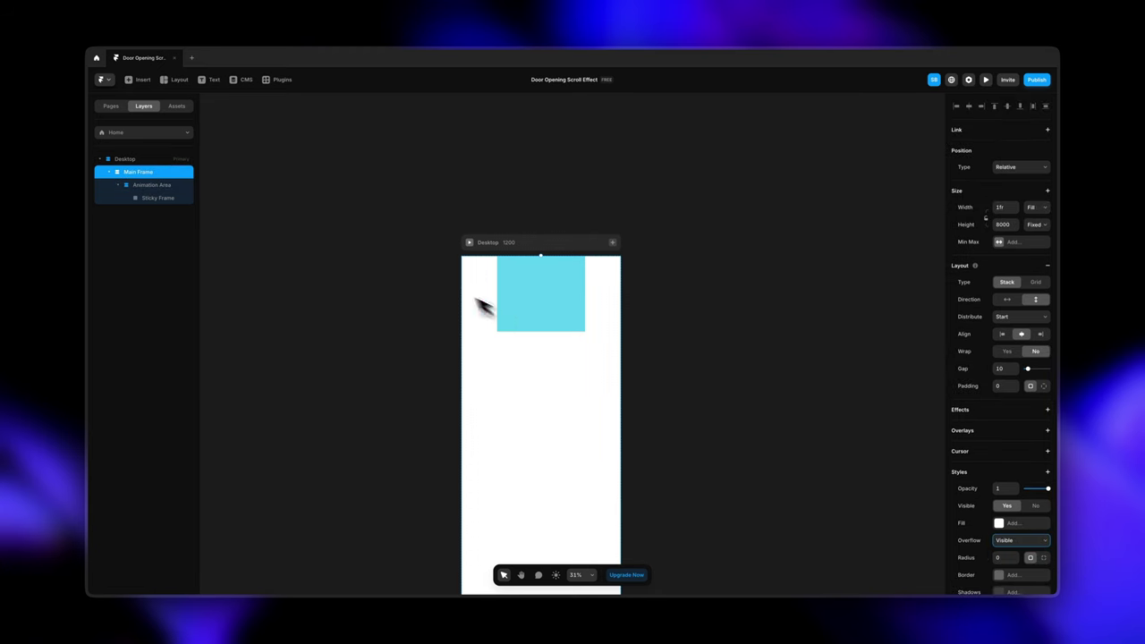
{"action": "left_click", "coordinate": [184, 160]}
{"action": "left_click", "coordinate": [1015, 427]}
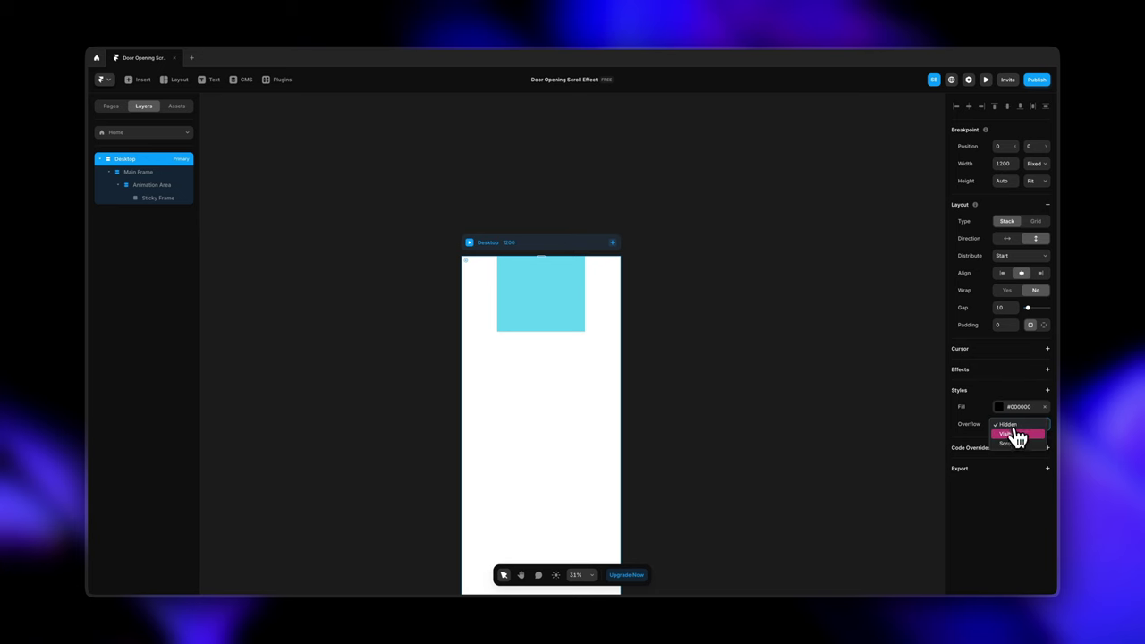
{"action": "left_click", "coordinate": [755, 364]}
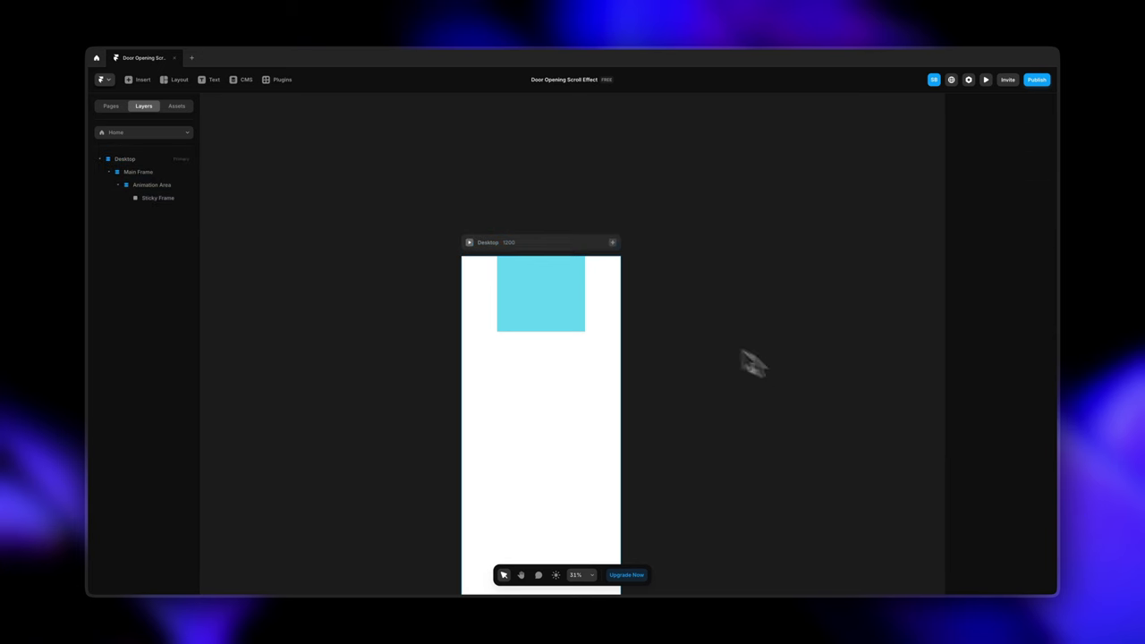
{"action": "left_click", "coordinate": [469, 242]}
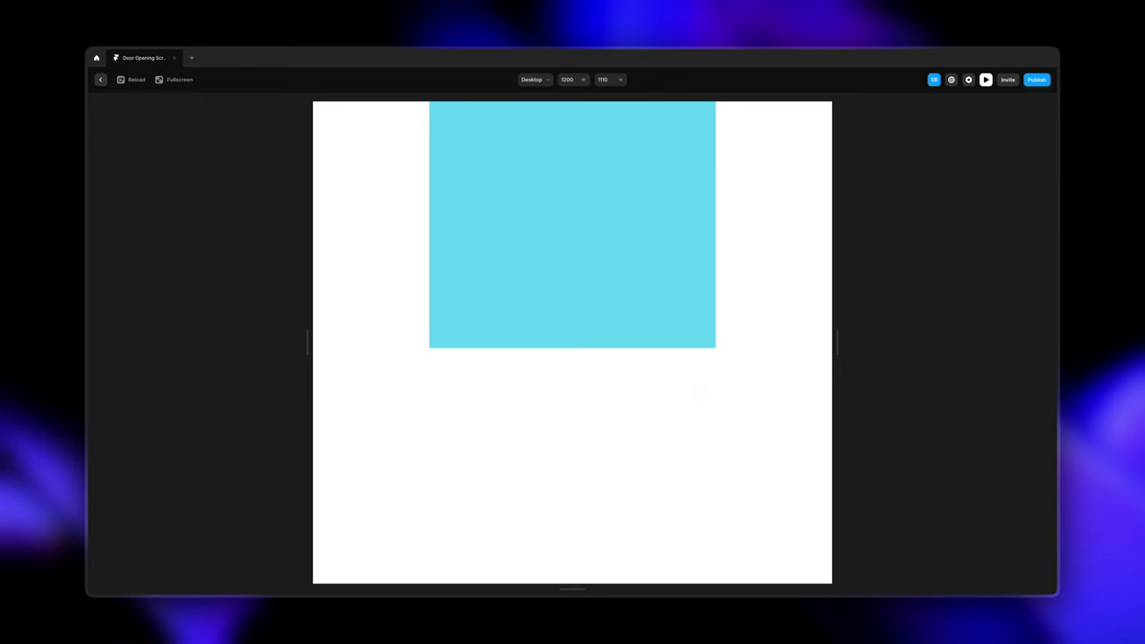
- Scroll the preview up and down to confirm the cyan box stays pinned, then exit
{"action": "scroll", "coordinate": [702, 391], "scroll_direction": "down", "scroll_amount": 5}
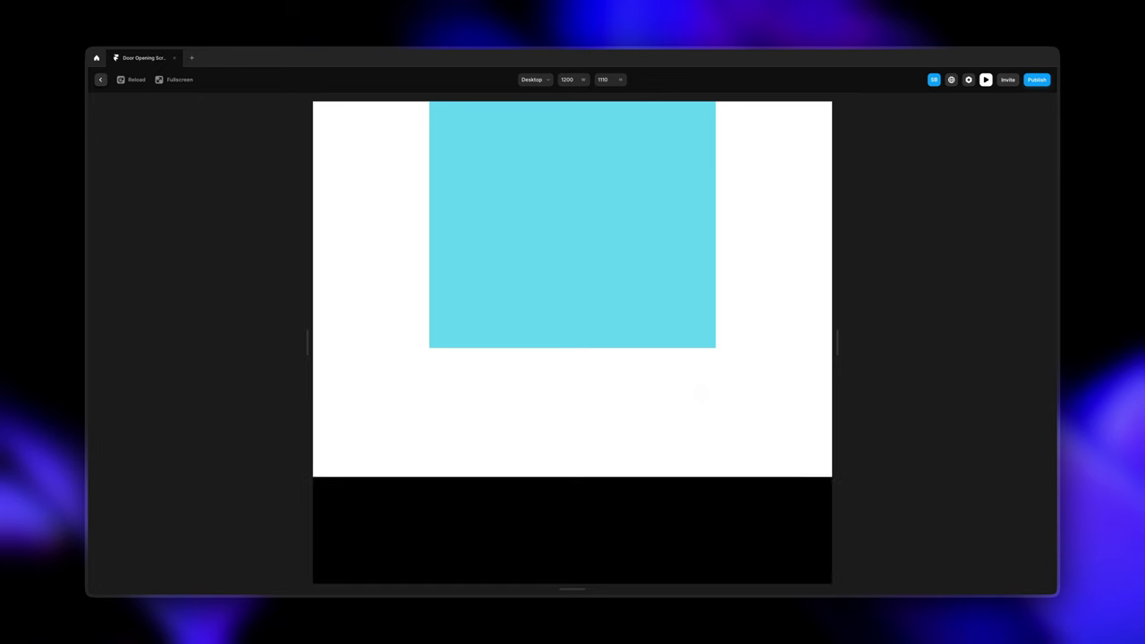
{"action": "scroll", "coordinate": [702, 391], "scroll_direction": "up", "scroll_amount": 2}
{"action": "scroll", "coordinate": [573, 357], "scroll_direction": "down", "scroll_amount": 5}
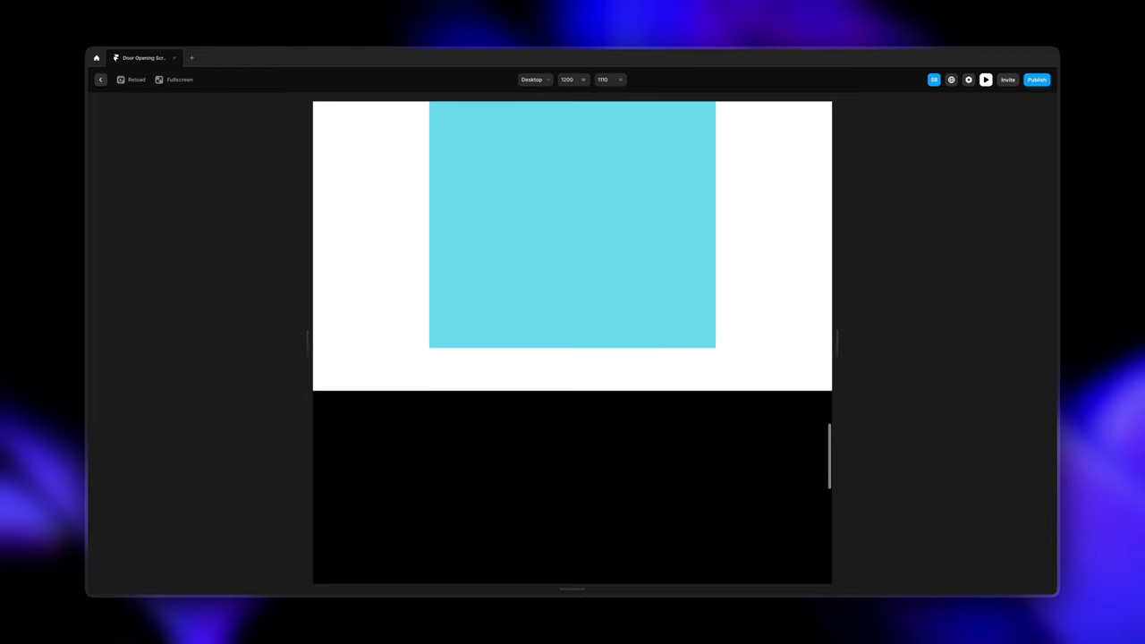
{"action": "scroll", "coordinate": [572, 358], "scroll_direction": "up", "scroll_amount": 2}
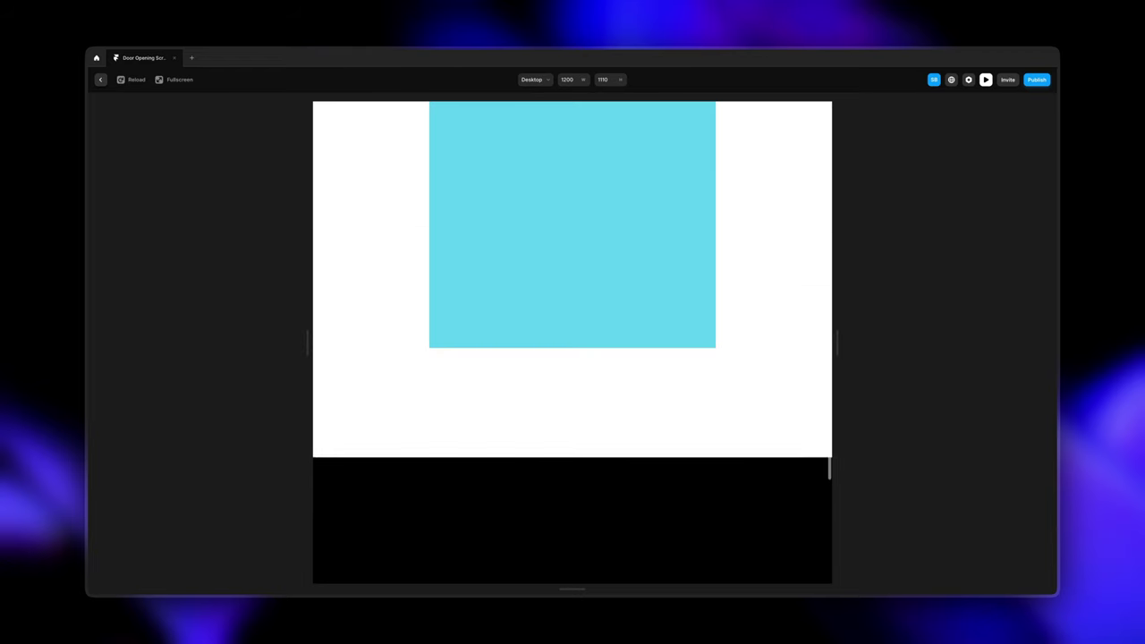
{"action": "scroll", "coordinate": [572, 357], "scroll_direction": "down", "scroll_amount": 3}
{"action": "scroll", "coordinate": [572, 358], "scroll_direction": "up", "scroll_amount": 3}
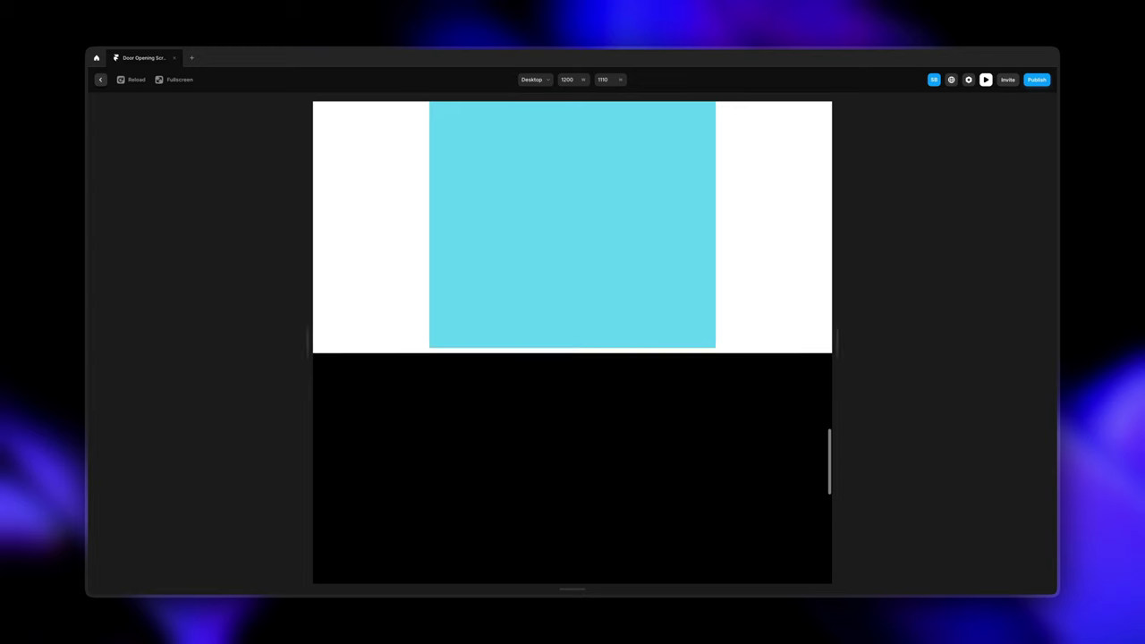
{"action": "scroll", "coordinate": [572, 357], "scroll_direction": "down", "scroll_amount": 3}
{"action": "scroll", "coordinate": [572, 357], "scroll_direction": "up", "scroll_amount": 5}
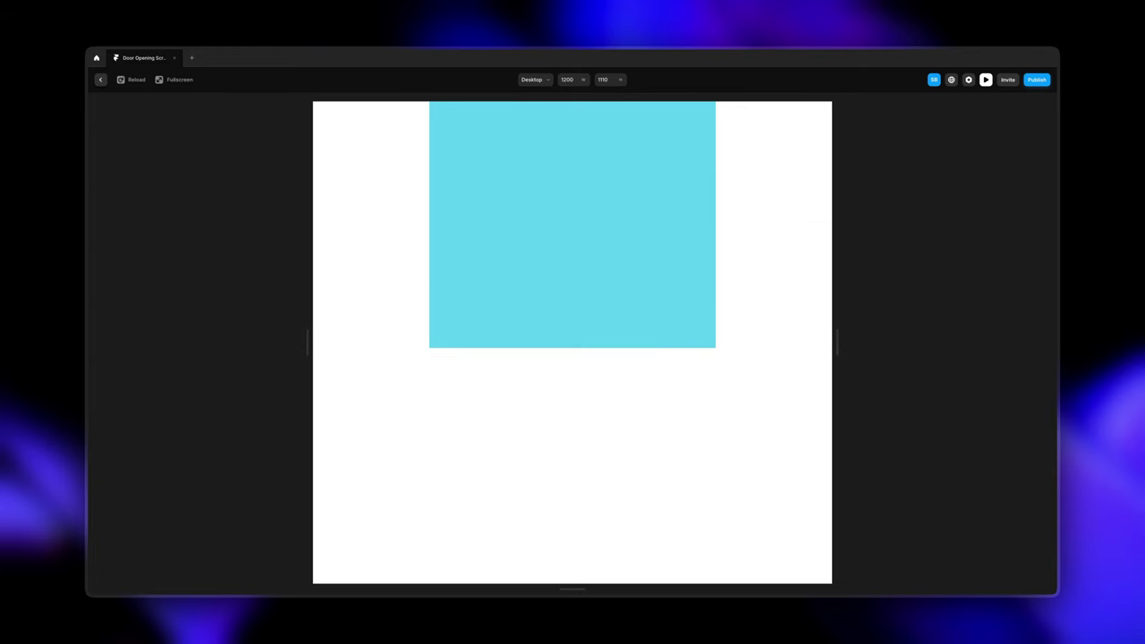
{"action": "left_click", "coordinate": [100, 80]}
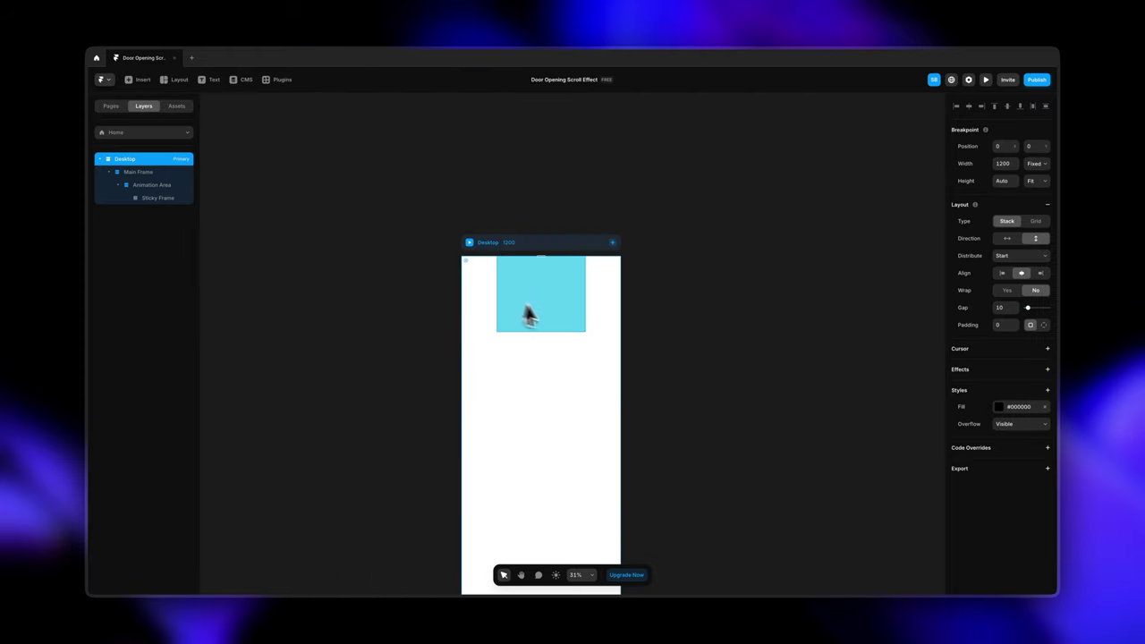
- Remove Animation Area's white fill and size Sticky Frame to Fill width and 800 height
{"action": "left_click", "coordinate": [169, 188]}
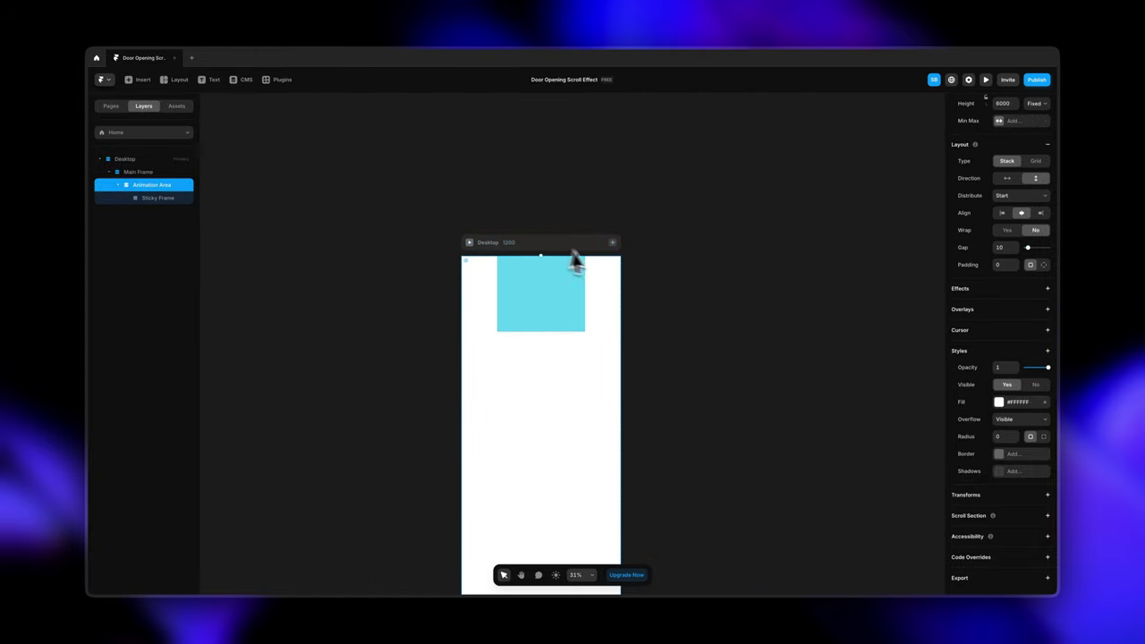
{"action": "left_click", "coordinate": [1045, 404]}
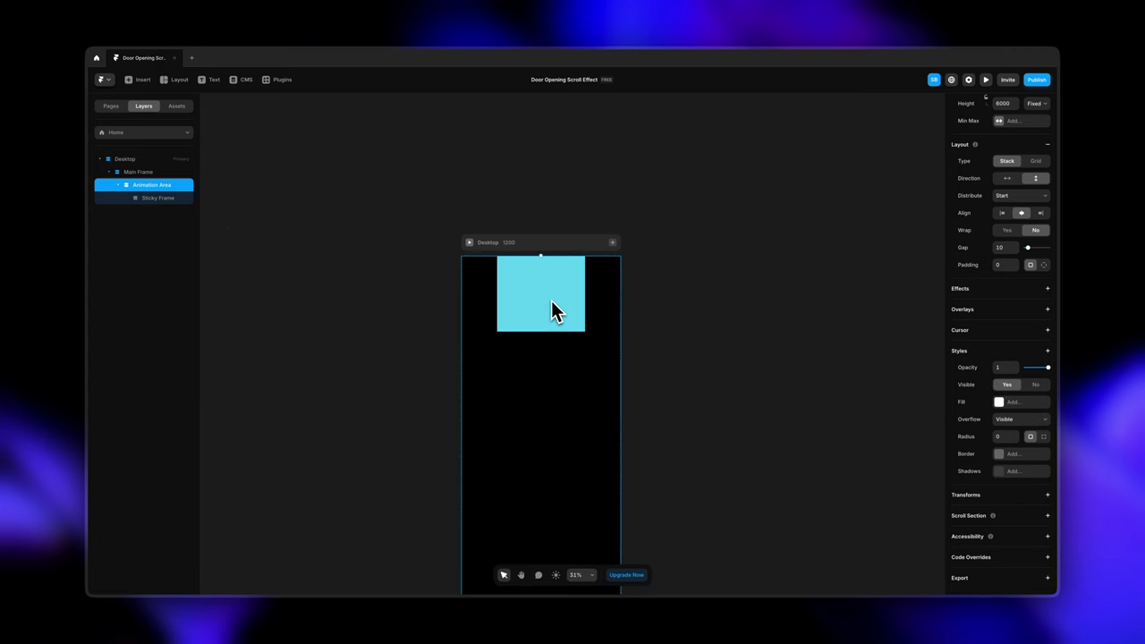
{"action": "left_click", "coordinate": [172, 199]}
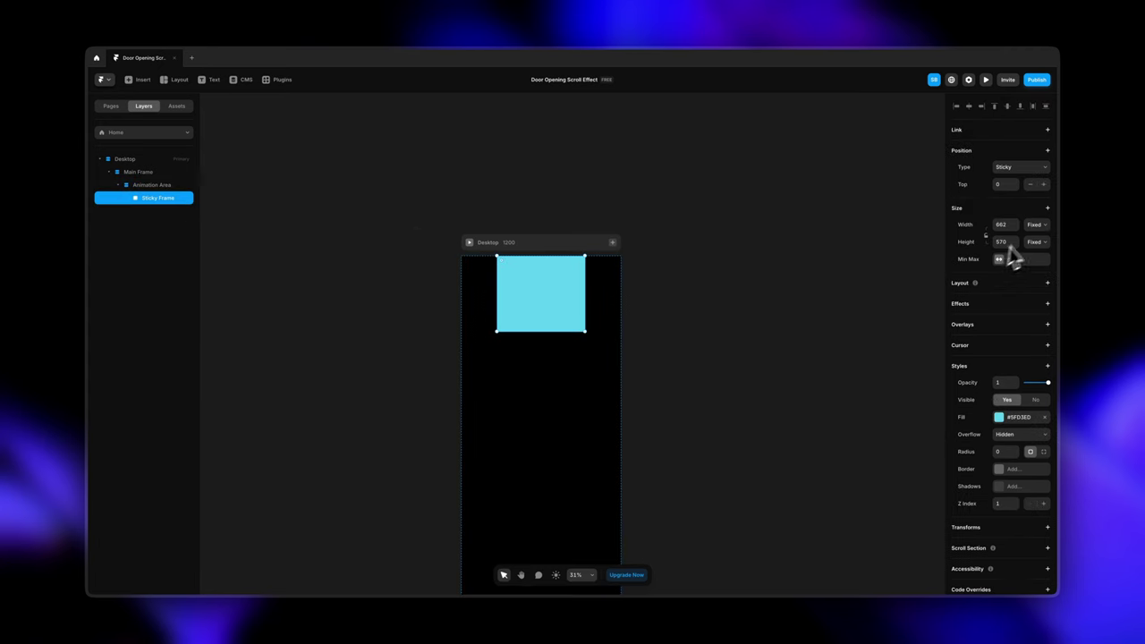
{"action": "left_click", "coordinate": [1043, 226]}
{"action": "left_click", "coordinate": [1038, 253]}
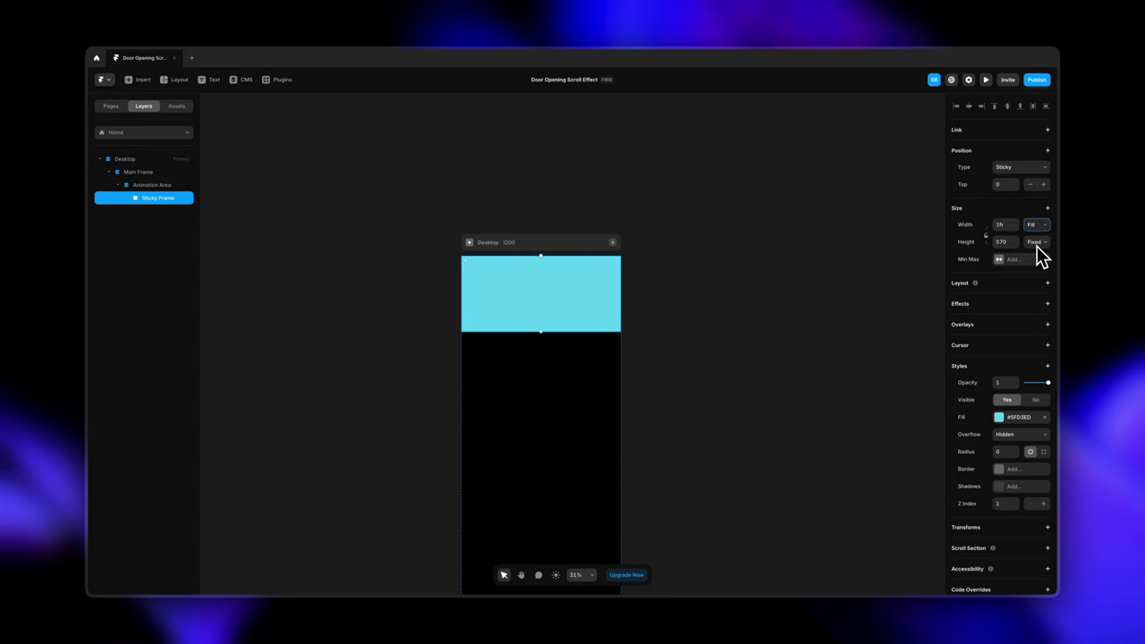
{"action": "left_click", "coordinate": [1032, 245]}
{"action": "left_click", "coordinate": [1033, 244]}
{"action": "left_click", "coordinate": [1006, 242]}
{"action": "type", "text": "800"}
{"action": "key", "text": "Return"}
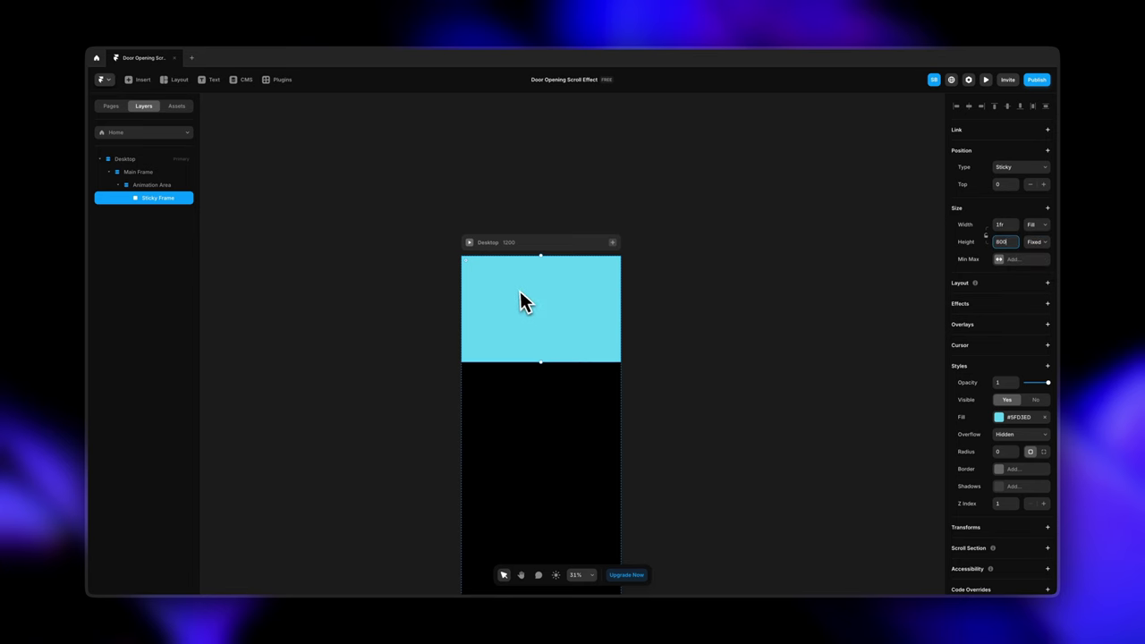
{"action": "scroll", "coordinate": [518, 299], "scroll_direction": "up", "scroll_amount": 3}
{"action": "scroll", "coordinate": [522, 300], "scroll_direction": "up", "scroll_amount": 3}
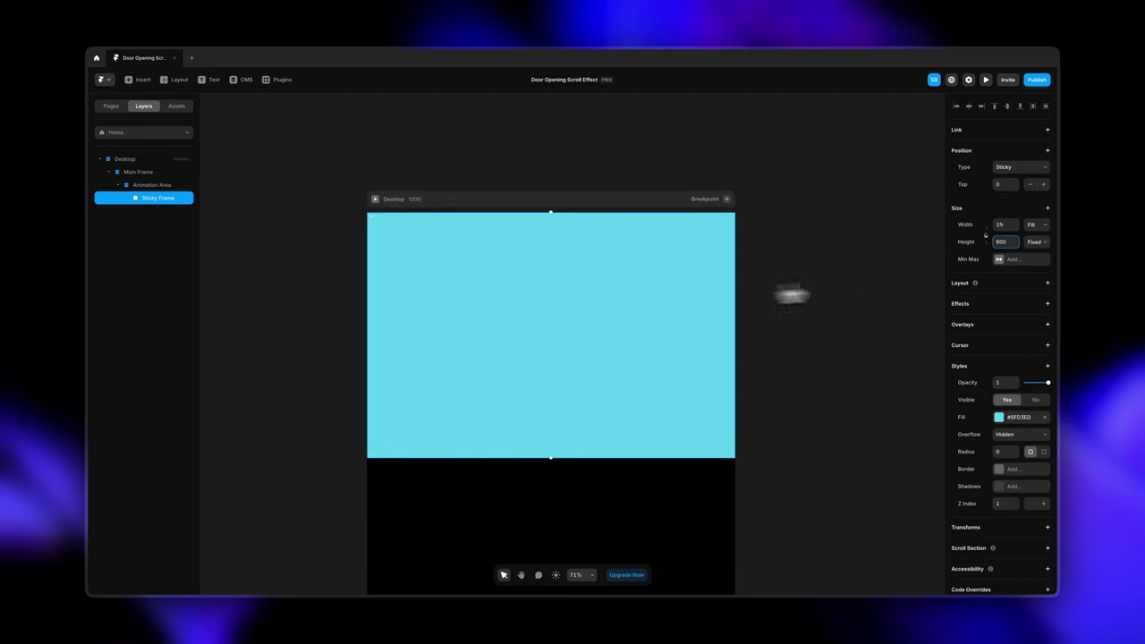
- Give Sticky Frame a zero-gap stack, remove its cyan fill, and draw a 440×380 frame inside
{"action": "left_click", "coordinate": [1028, 284]}
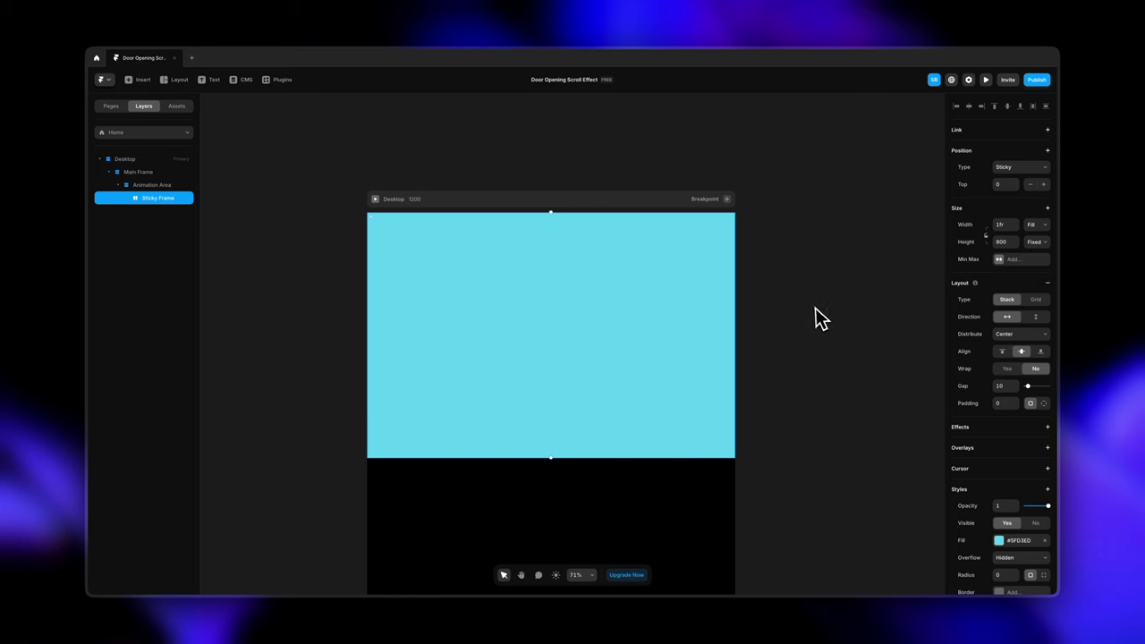
{"action": "left_click_drag", "start_coordinate": [1028, 386], "coordinate": [1025, 387]}
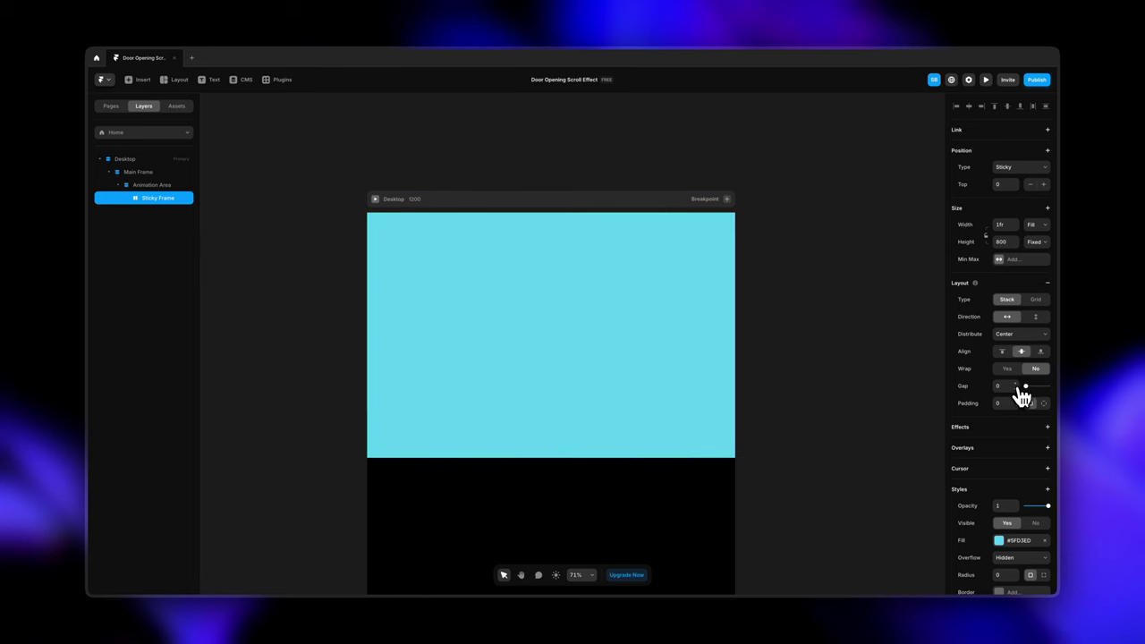
{"action": "left_click", "coordinate": [812, 388]}
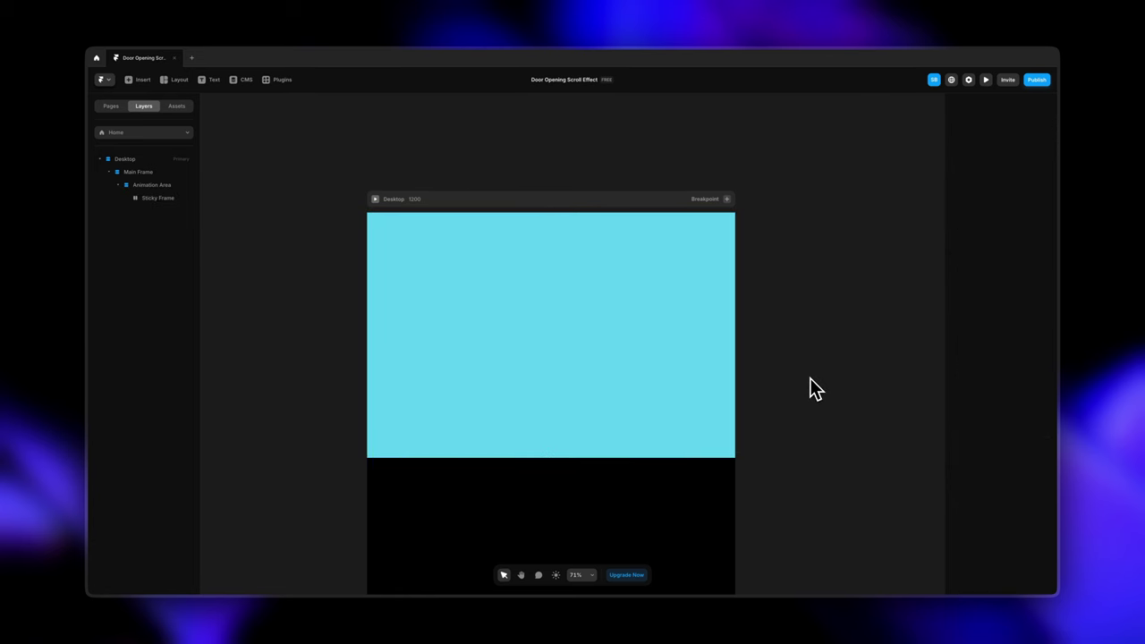
{"action": "left_click", "coordinate": [608, 315]}
{"action": "scroll", "coordinate": [543, 295], "scroll_direction": "up", "scroll_amount": 2}
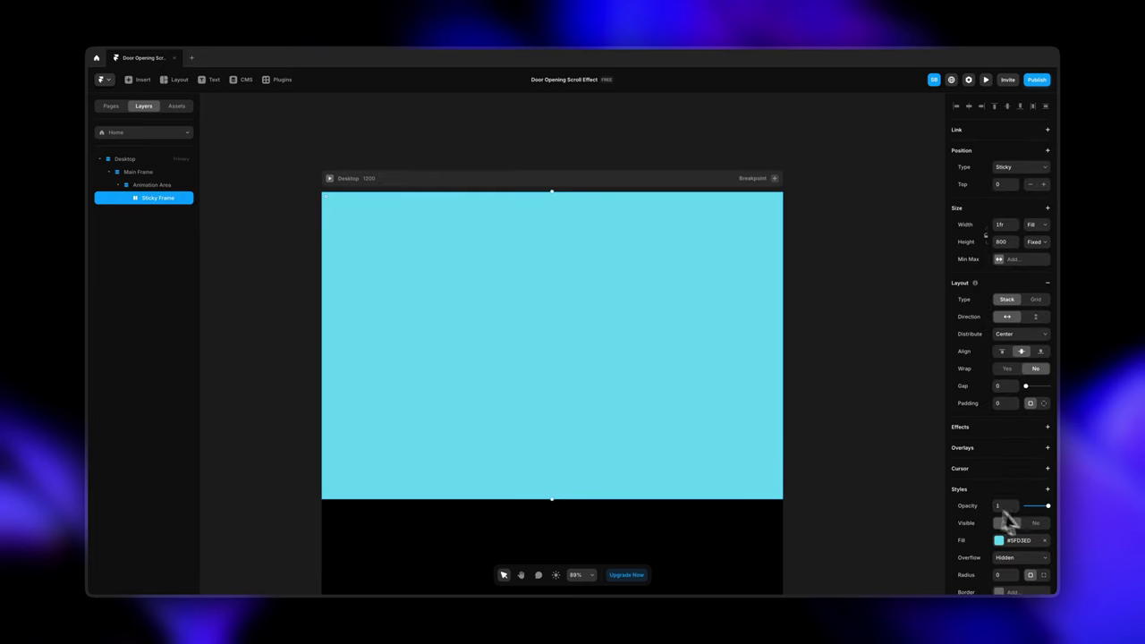
{"action": "left_click", "coordinate": [1045, 543]}
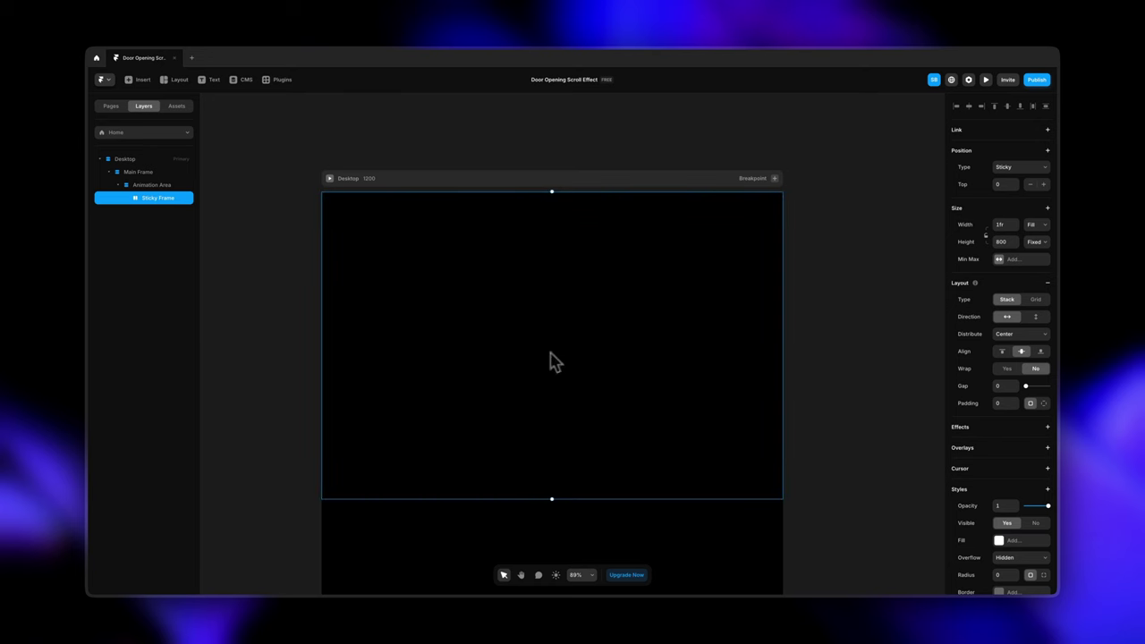
{"action": "key", "text": "f"}
{"action": "left_click_drag", "start_coordinate": [444, 262], "coordinate": [613, 410]}
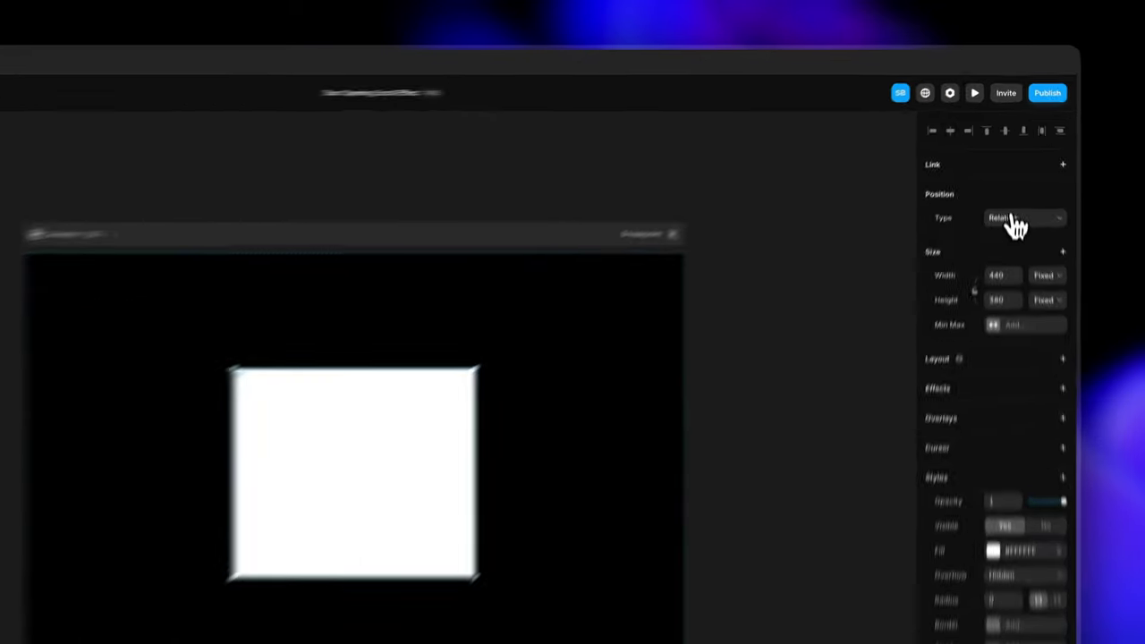
- Make the new frame Absolute with Top, Left, Right and Bottom all 0, and begin naming it Video Frame
{"action": "left_click", "coordinate": [1019, 166]}
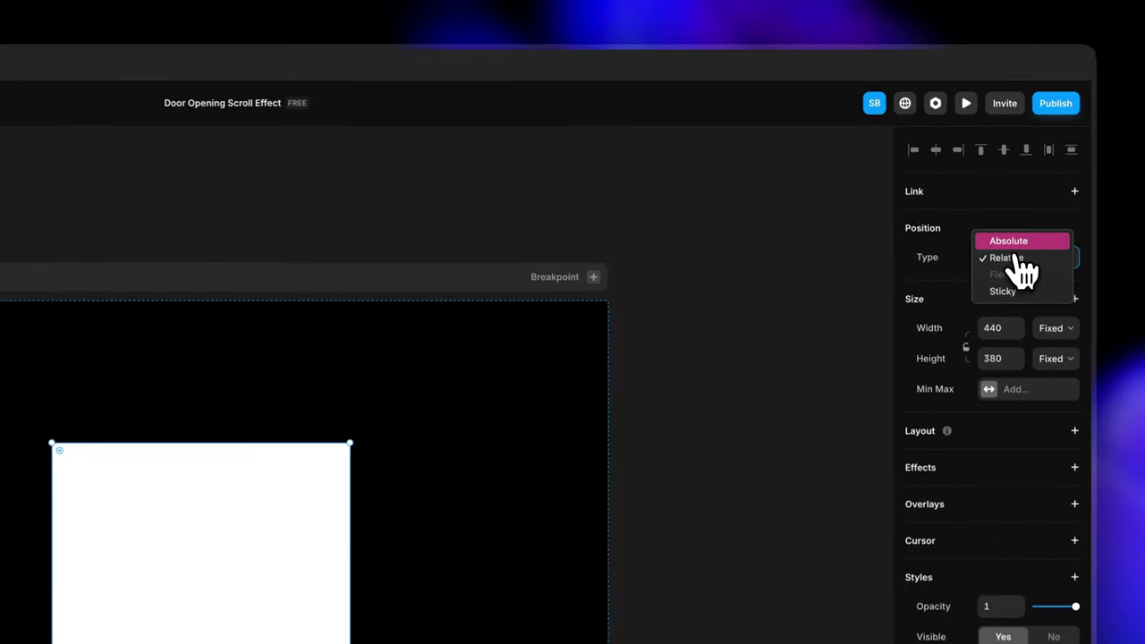
{"action": "left_click", "coordinate": [1024, 246]}
{"action": "left_click", "coordinate": [998, 265]}
{"action": "type", "text": "0"}
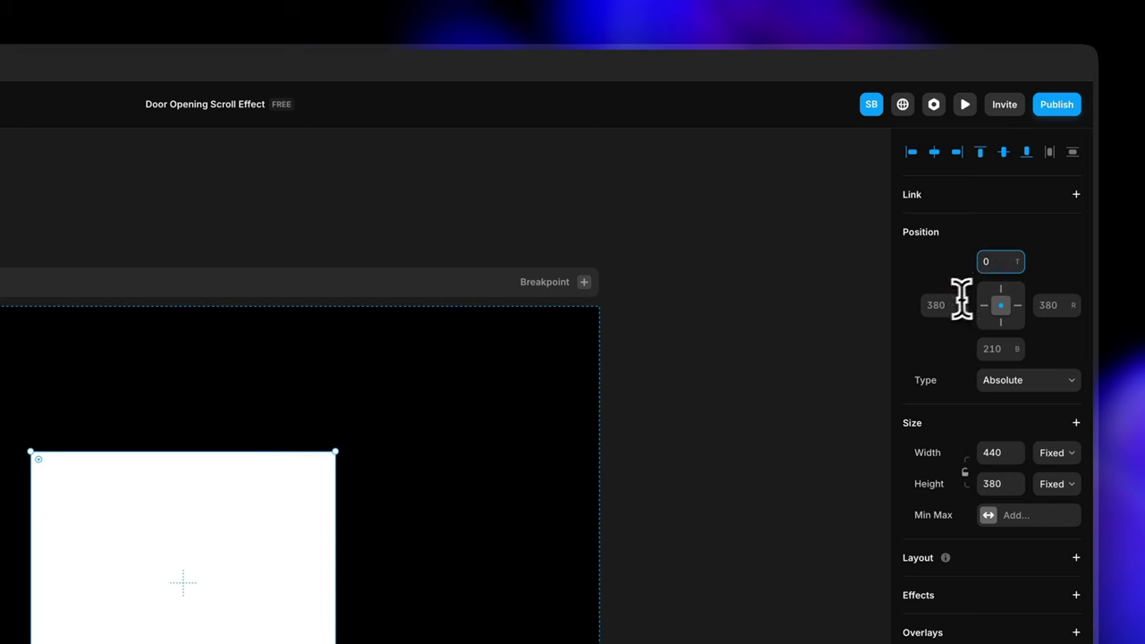
{"action": "left_click", "coordinate": [940, 305]}
{"action": "type", "text": "0"}
{"action": "left_click", "coordinate": [1057, 304]}
{"action": "type", "text": "0"}
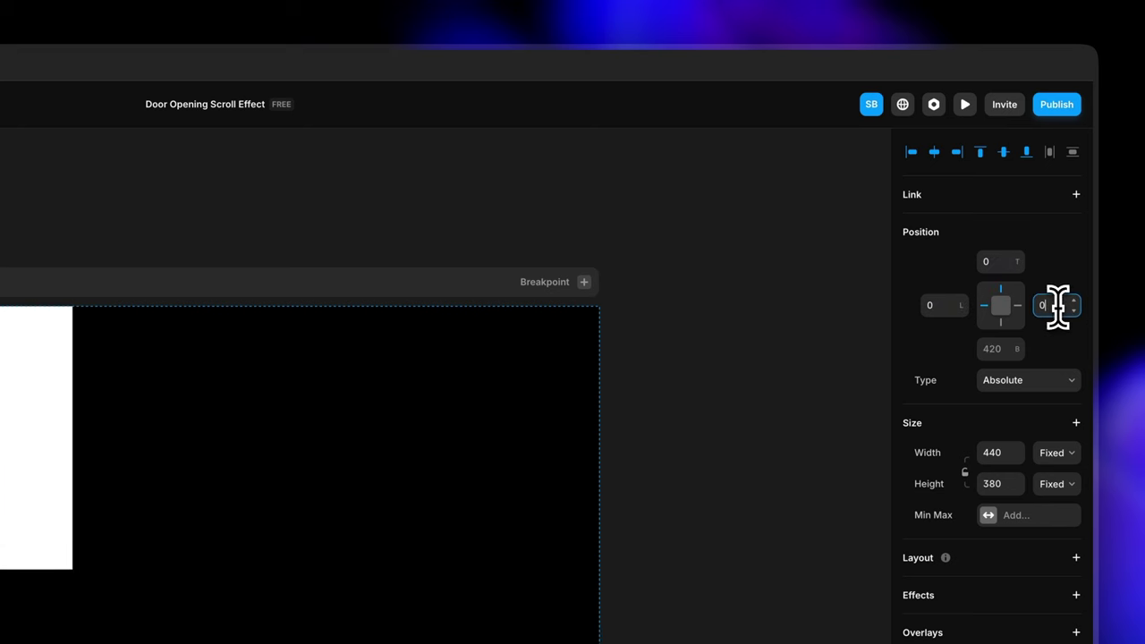
{"action": "left_click", "coordinate": [995, 348]}
{"action": "type", "text": "0"}
{"action": "key", "text": "Return"}
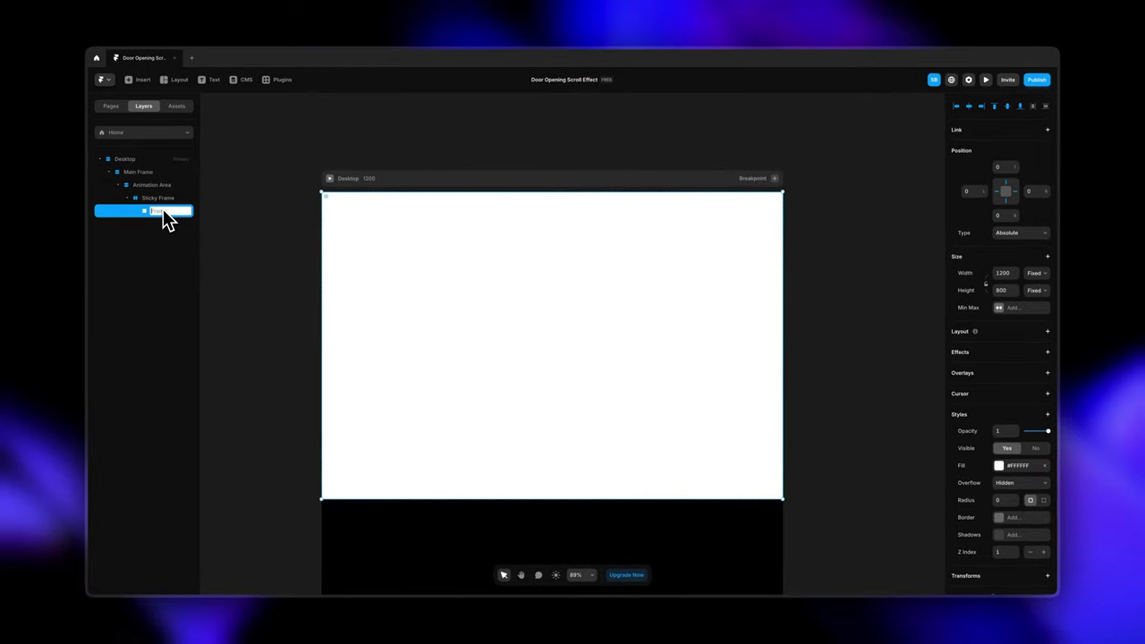
{"action": "left_click", "coordinate": [163, 212]}
{"action": "type", "text": "Video Frma"}
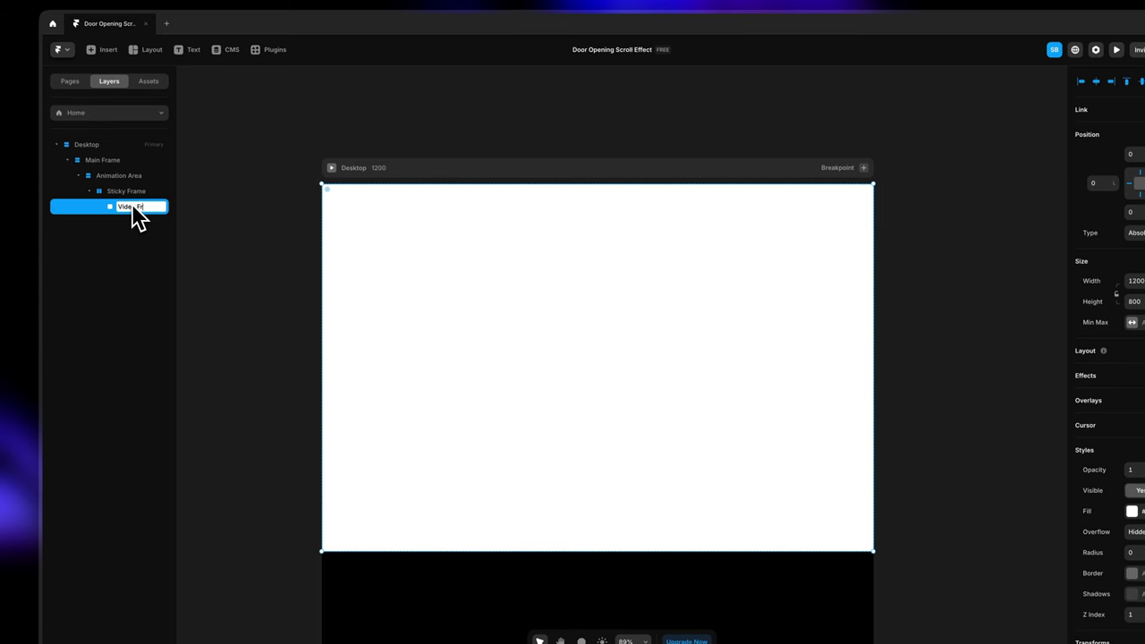
{"action": "type", "text": "e"}
- Confirm the name Video Frame and give the frame a bright green #40ED85 fill
{"action": "key", "text": "Return"}
{"action": "left_click", "coordinate": [214, 261]}
{"action": "left_click", "coordinate": [143, 207]}
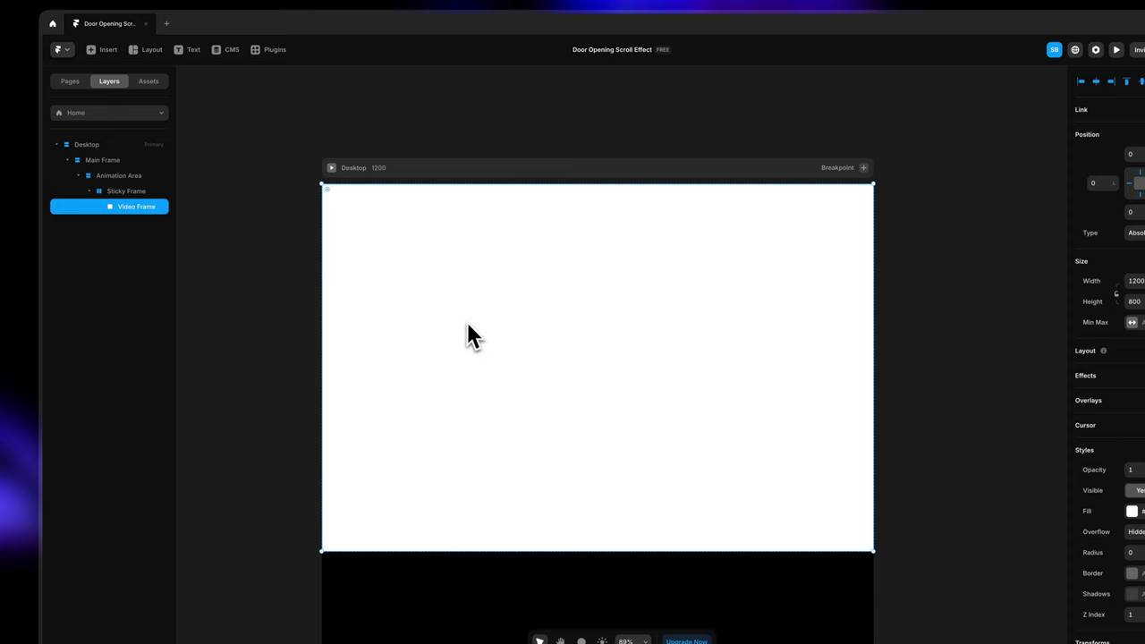
{"action": "left_click", "coordinate": [1131, 511]}
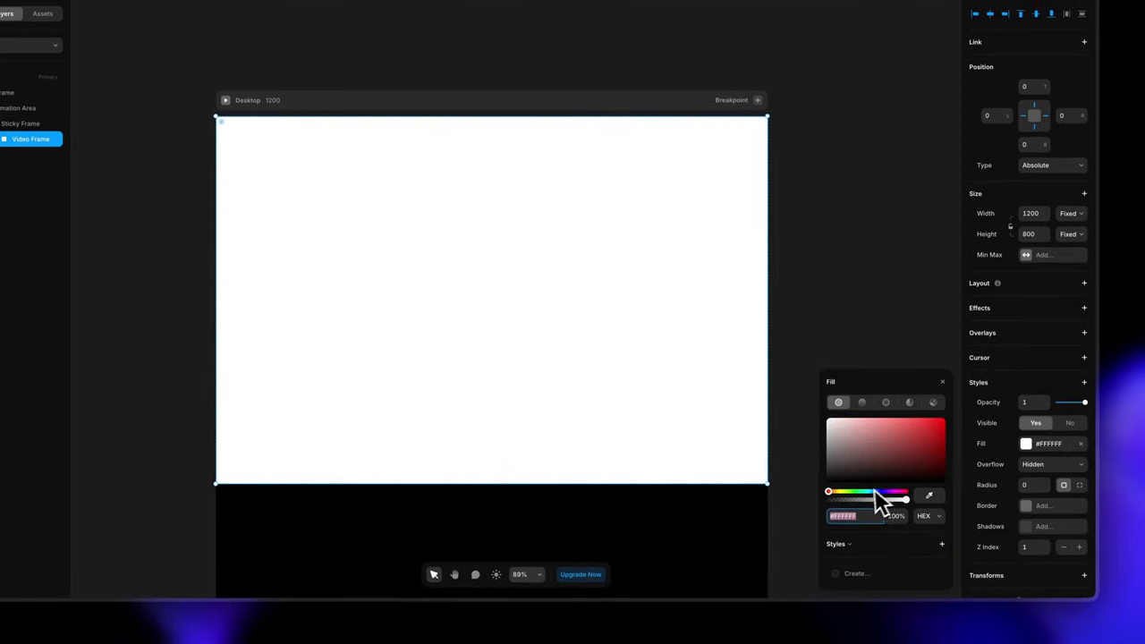
{"action": "left_click_drag", "start_coordinate": [876, 490], "coordinate": [859, 491]}
{"action": "left_click", "coordinate": [914, 424]}
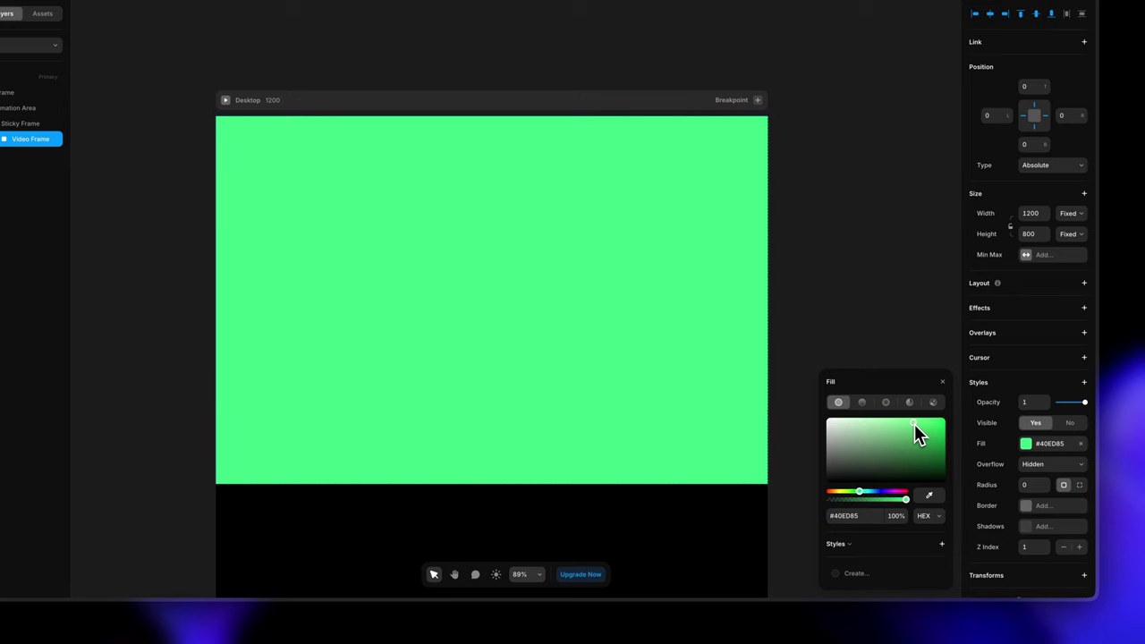
{"action": "left_click", "coordinate": [856, 366]}
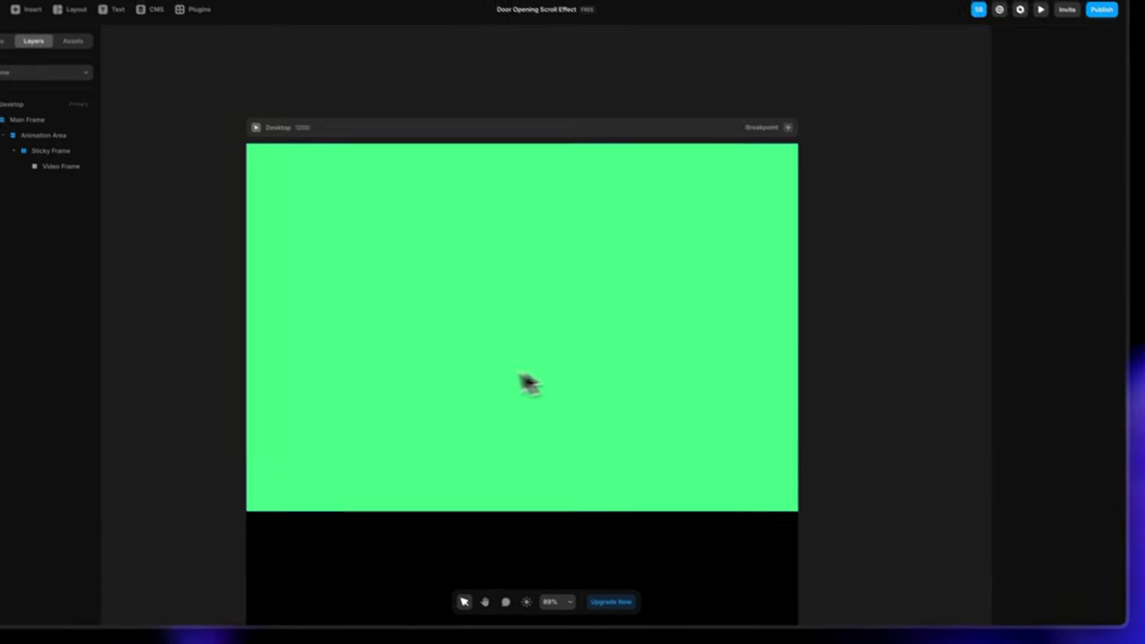
- Draw a tall white frame over the green area, layered above Video Frame in Sticky Frame
{"action": "key", "text": "f"}
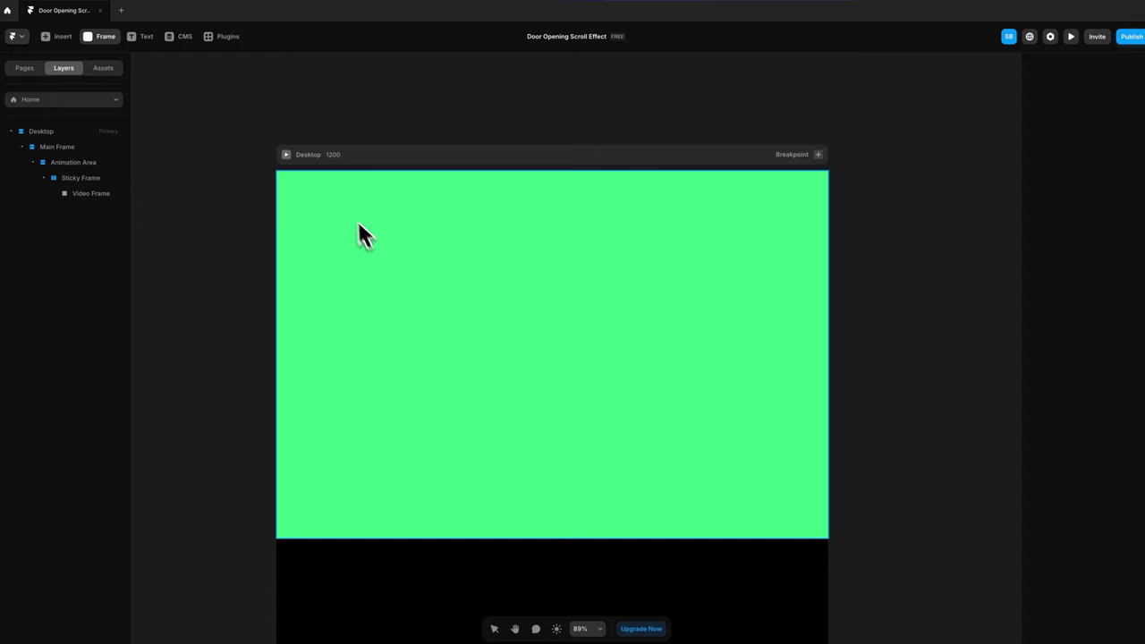
{"action": "left_click_drag", "start_coordinate": [337, 201], "coordinate": [473, 427]}
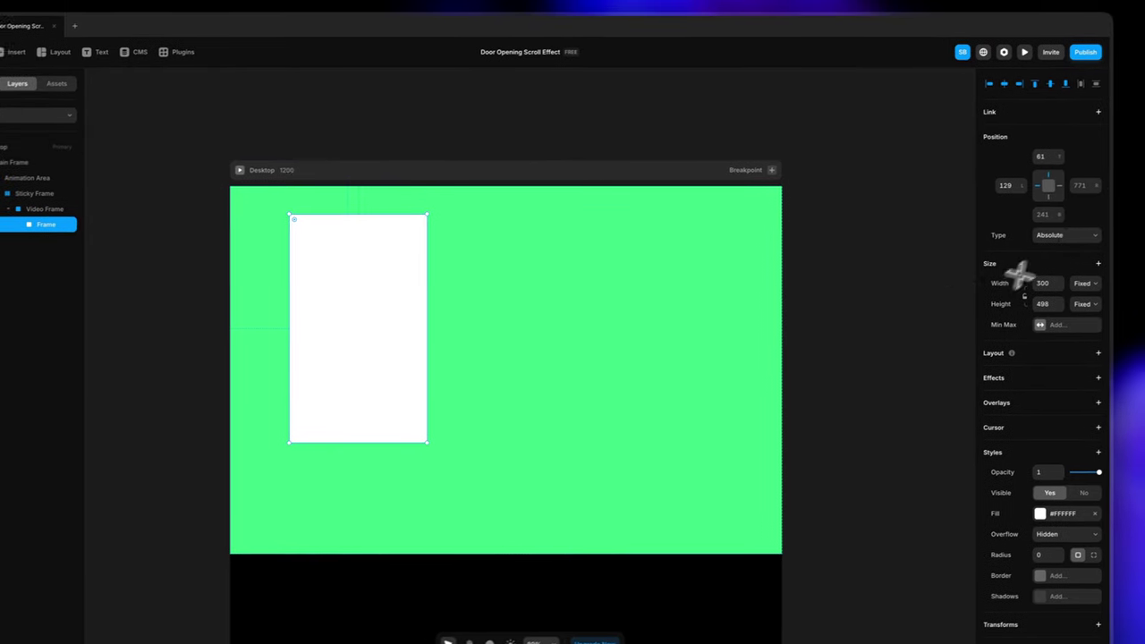
{"action": "left_click", "coordinate": [1063, 235]}
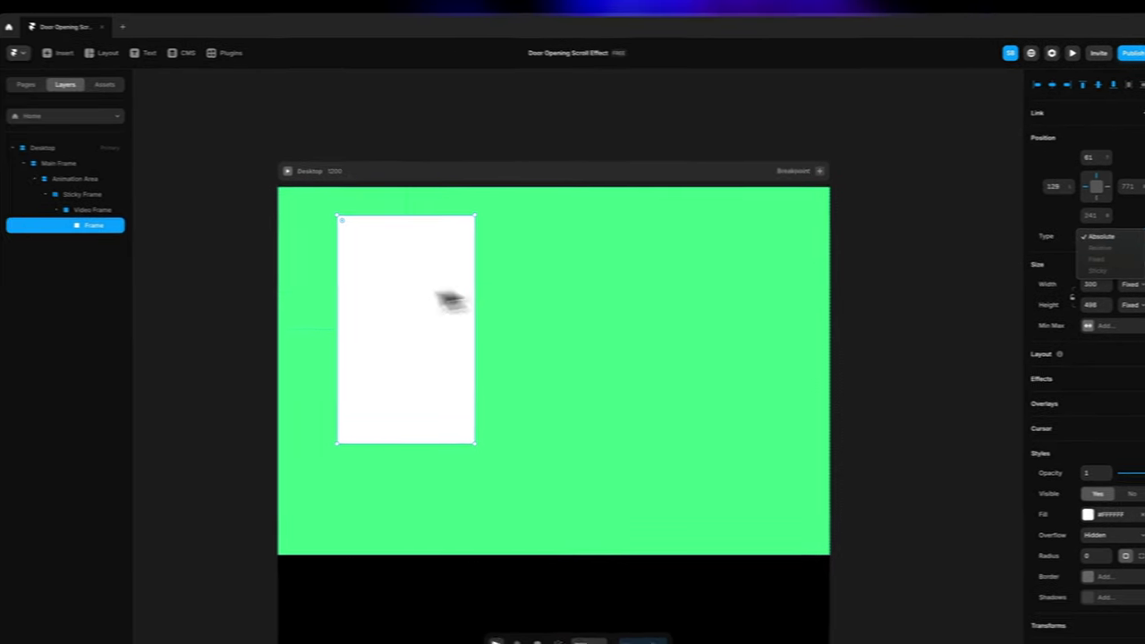
{"action": "left_click", "coordinate": [450, 302]}
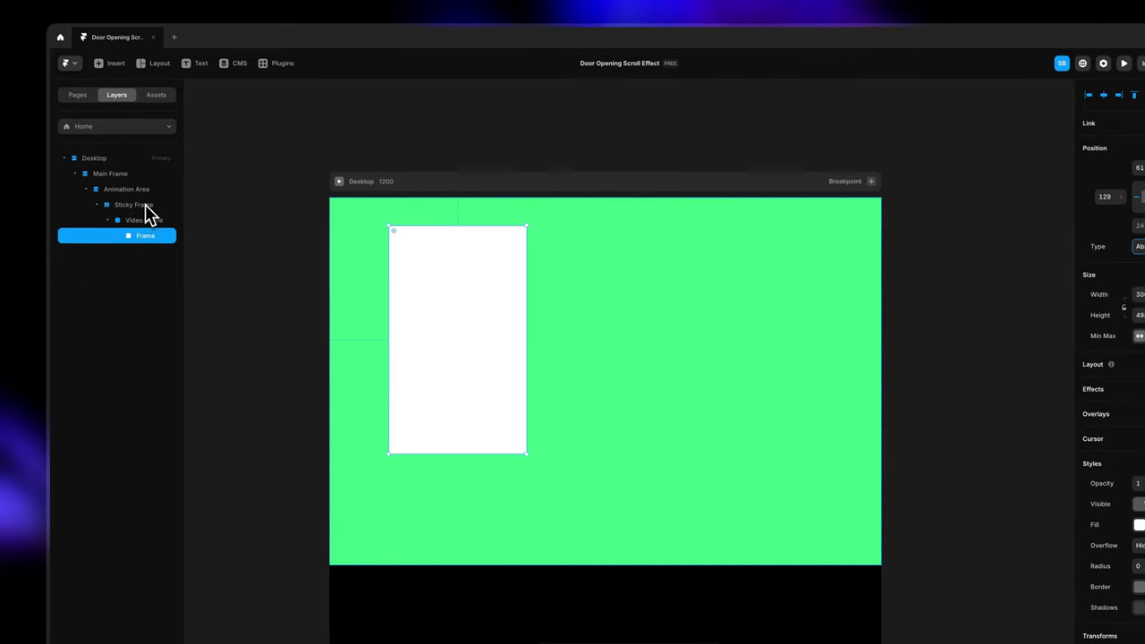
{"action": "mouse_move", "coordinate": [146, 236]}
{"action": "left_mouse_down"}
{"action": "mouse_move", "coordinate": [133, 213]}
{"action": "mouse_move", "coordinate": [143, 226]}
{"action": "left_mouse_up"}
{"action": "left_click", "coordinate": [146, 220]}
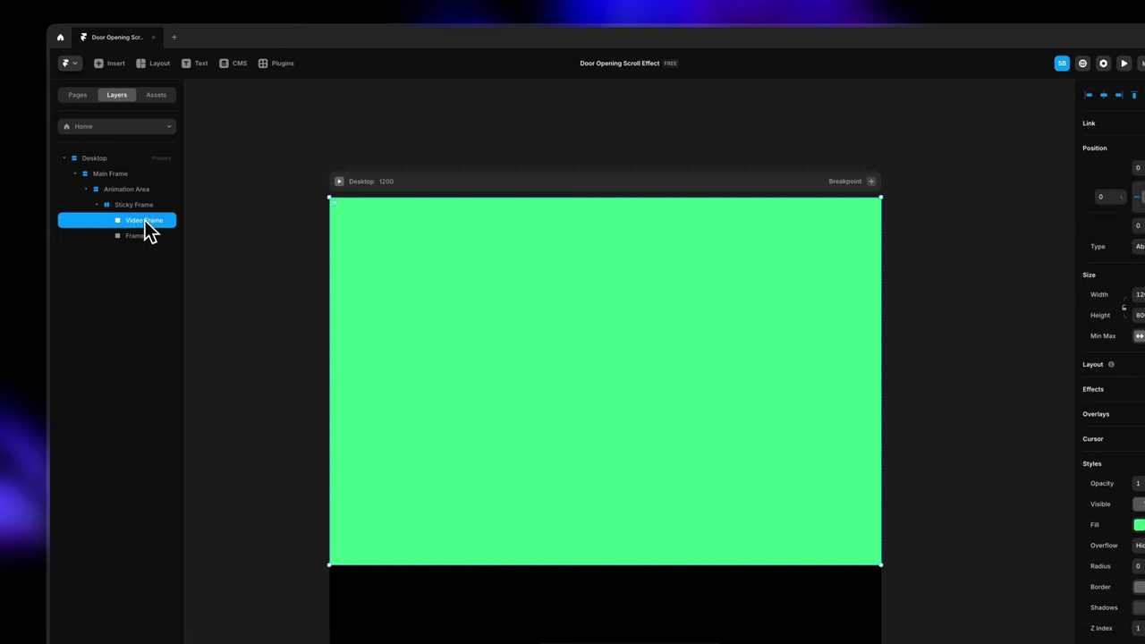
{"action": "left_click_drag", "start_coordinate": [146, 220], "coordinate": [144, 243]}
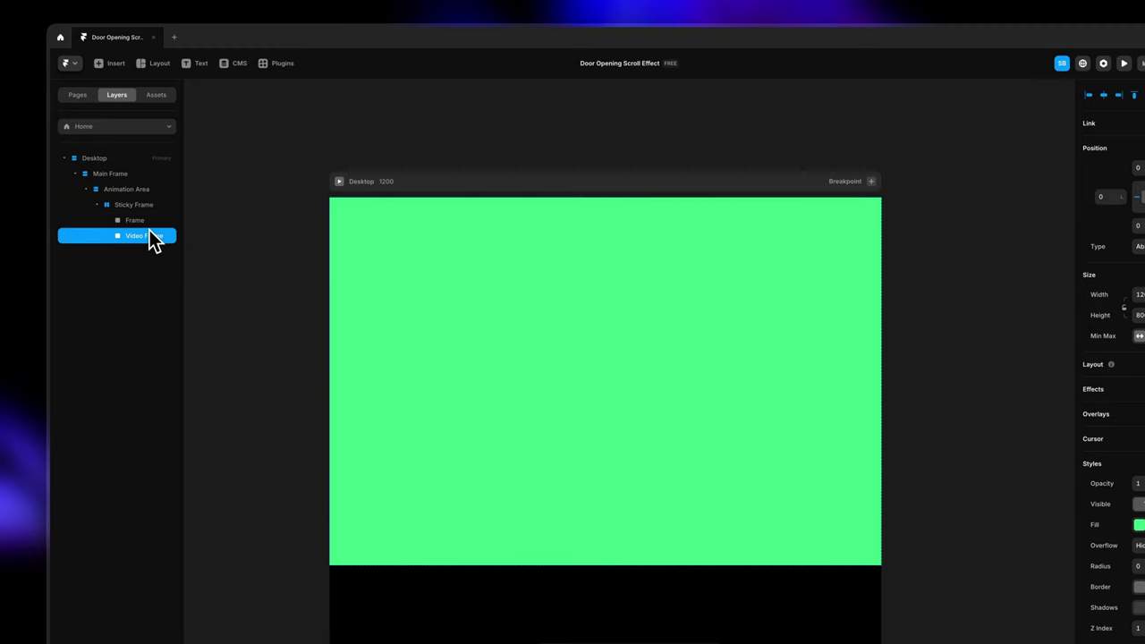
{"action": "left_click", "coordinate": [148, 224]}
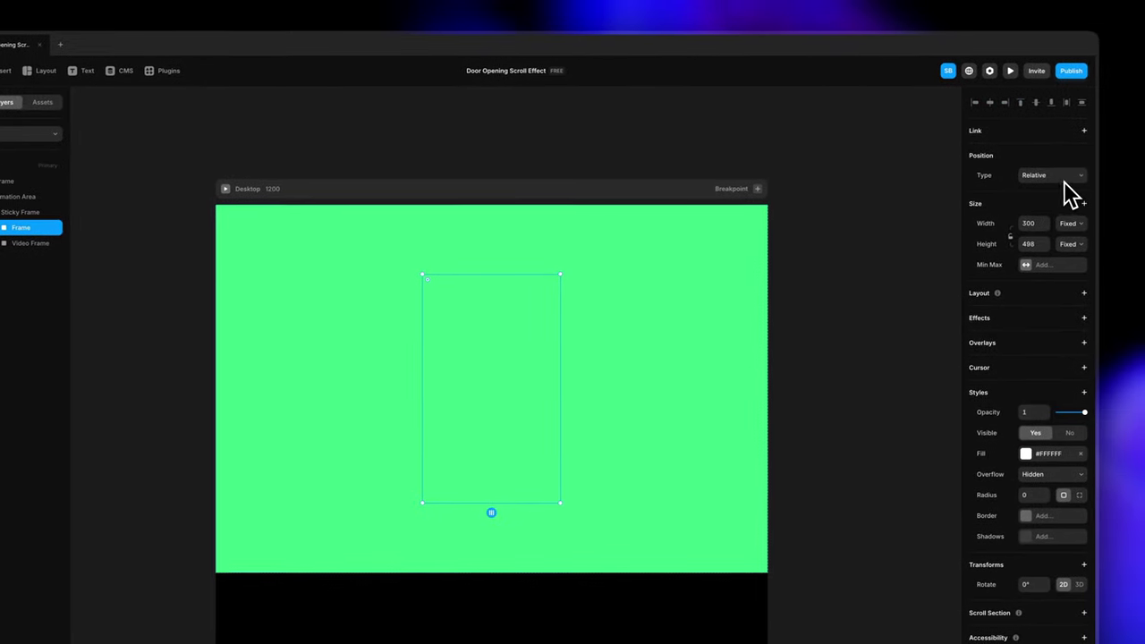
{"action": "left_click", "coordinate": [36, 244]}
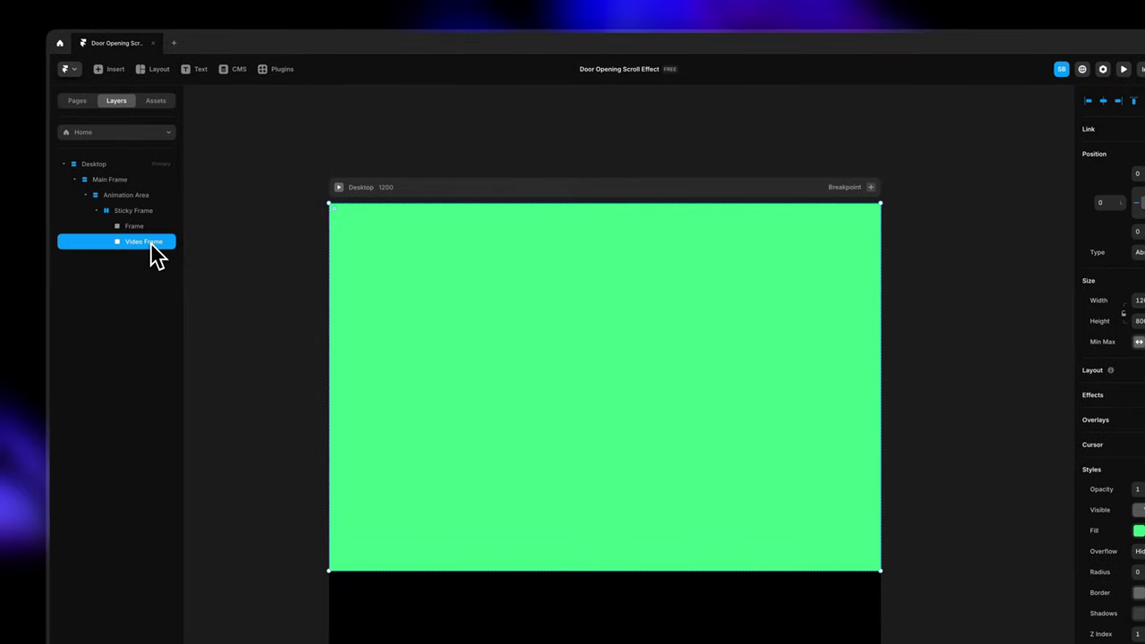
{"action": "left_click", "coordinate": [152, 228]}
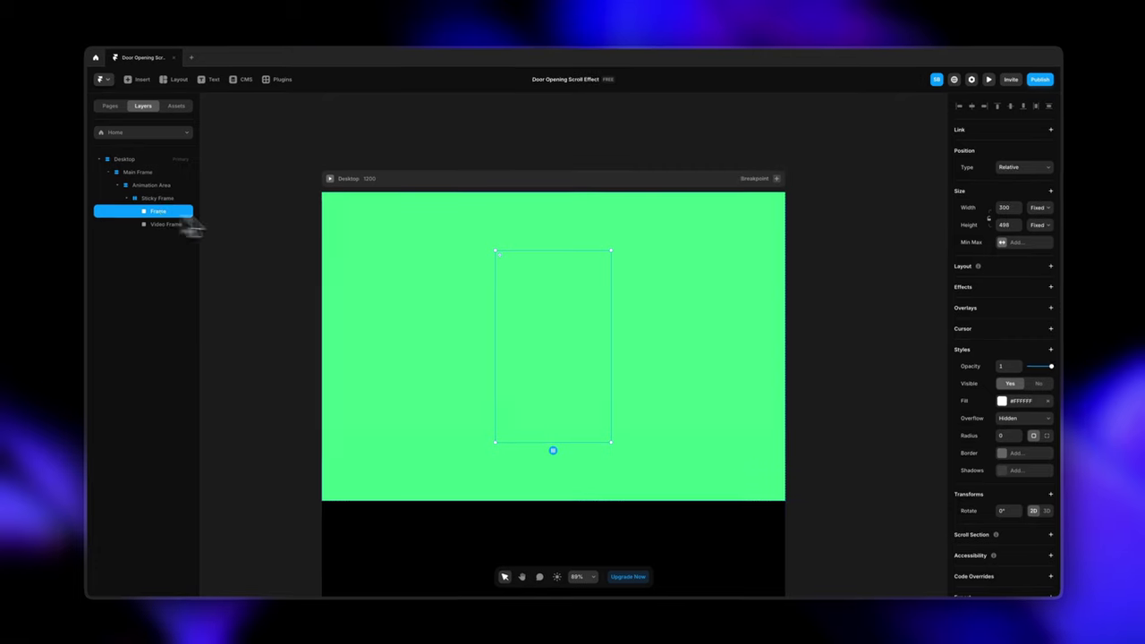
- Give the white frame a Z Index of 5 and duplicate it
{"action": "scroll", "coordinate": [1025, 452], "scroll_direction": "down", "scroll_amount": 1}
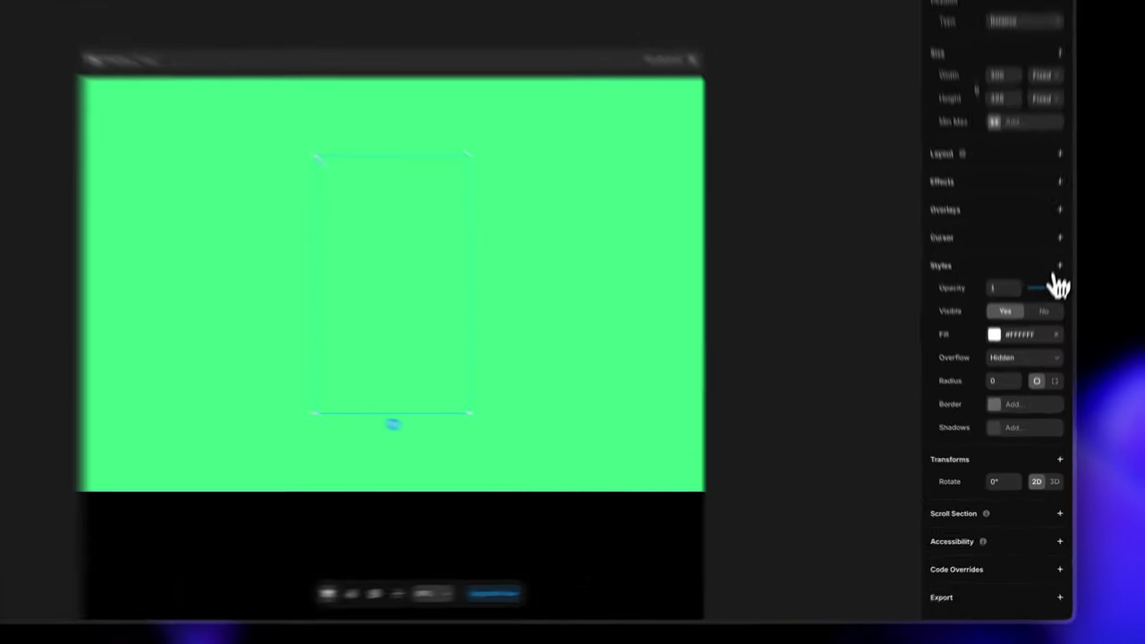
{"action": "left_click", "coordinate": [1047, 331]}
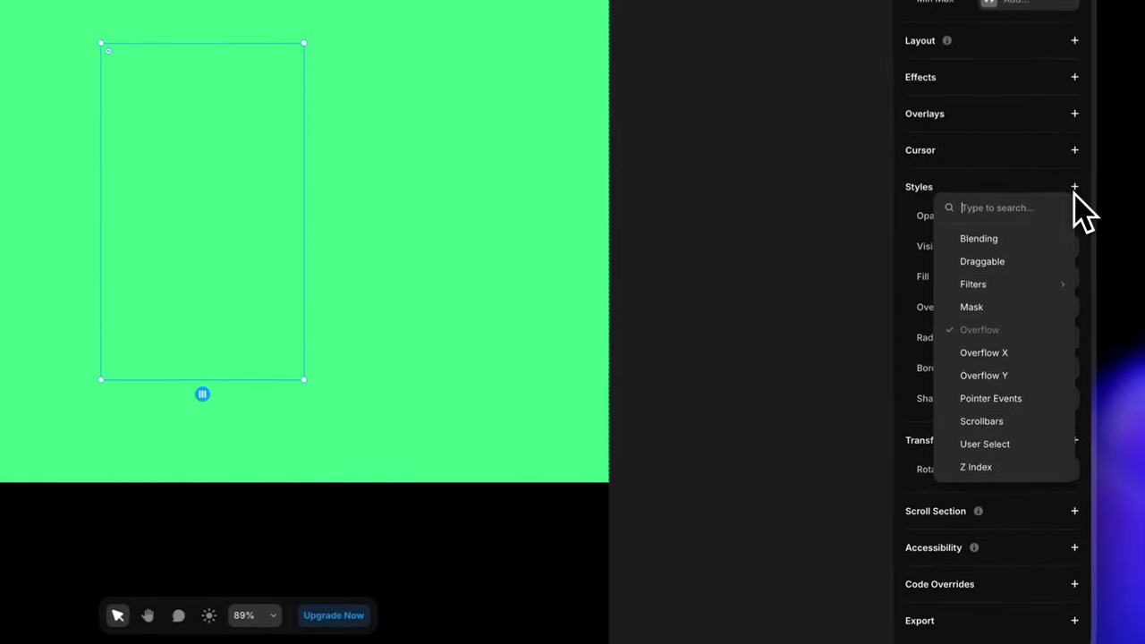
{"action": "left_click", "coordinate": [1002, 466]}
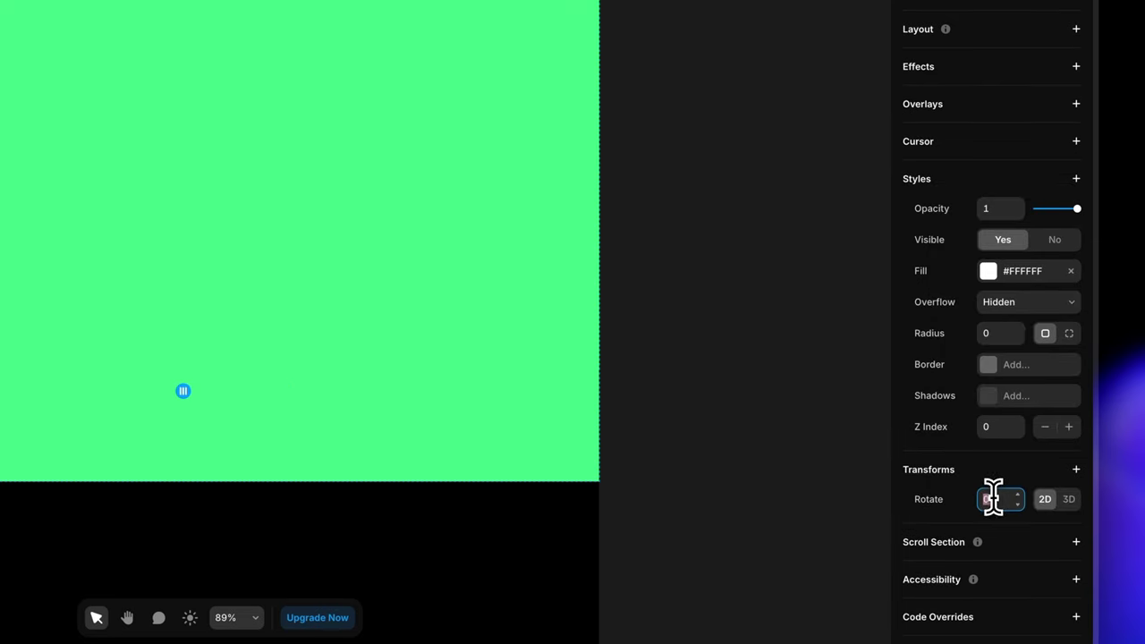
{"action": "left_click", "coordinate": [993, 427]}
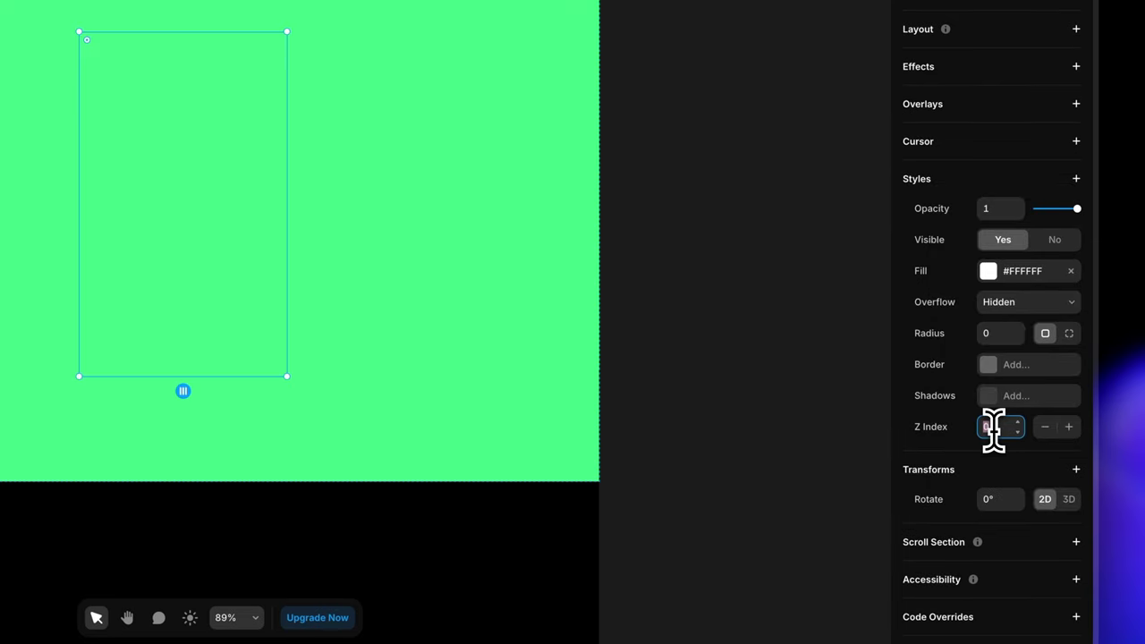
{"action": "type", "text": "5"}
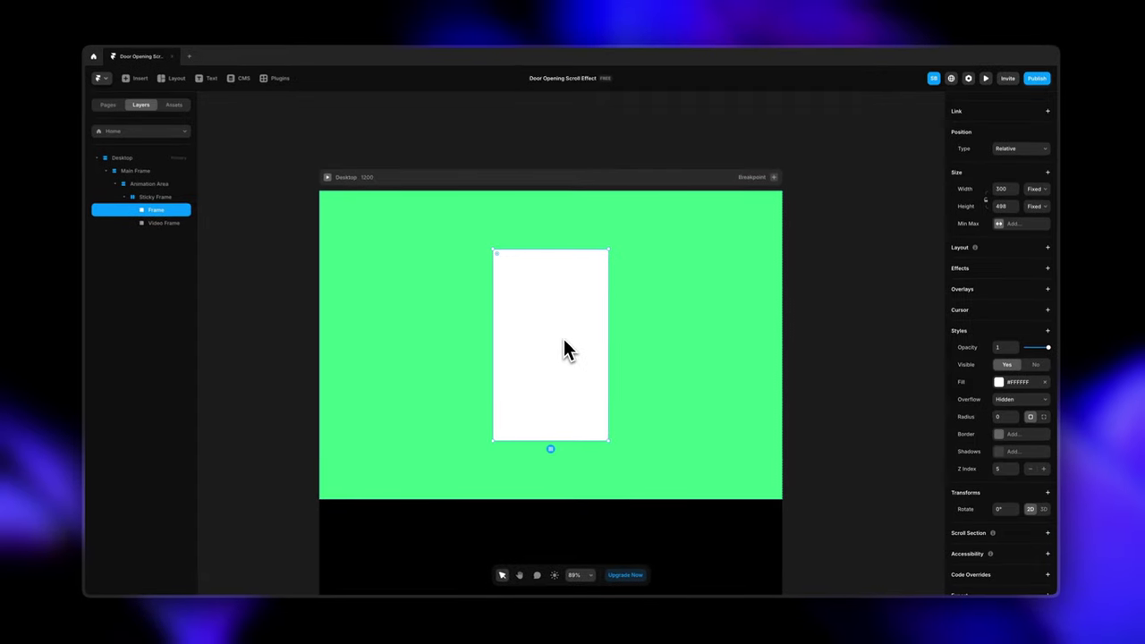
{"action": "key", "text": "ctrl+d"}
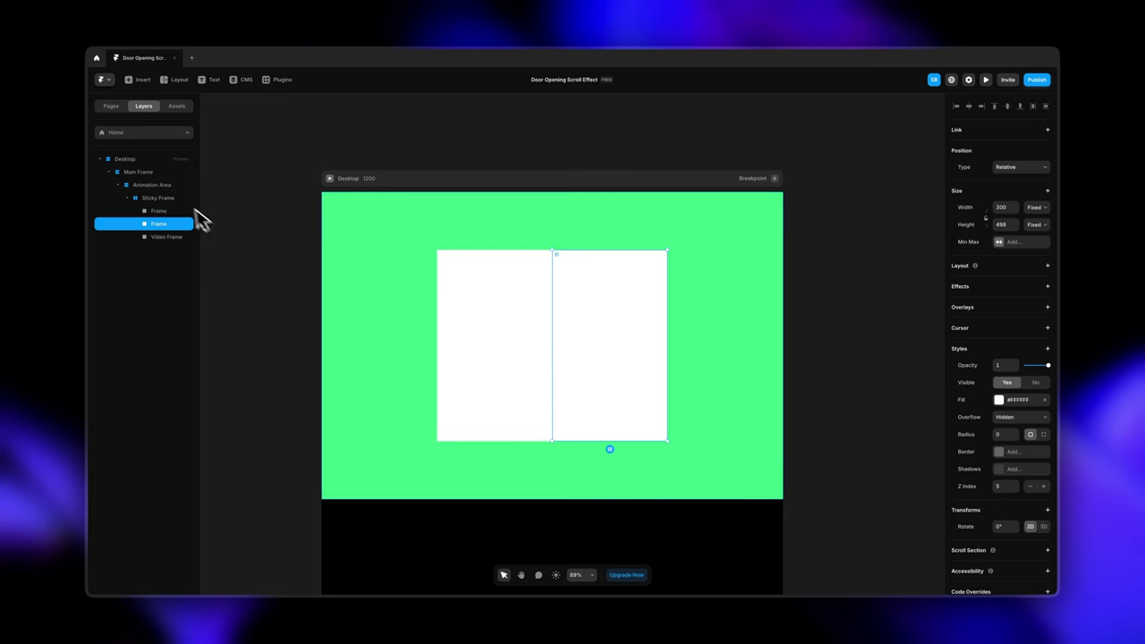
- Set the first door frame's width and height to Fill
{"action": "left_click", "coordinate": [170, 197]}
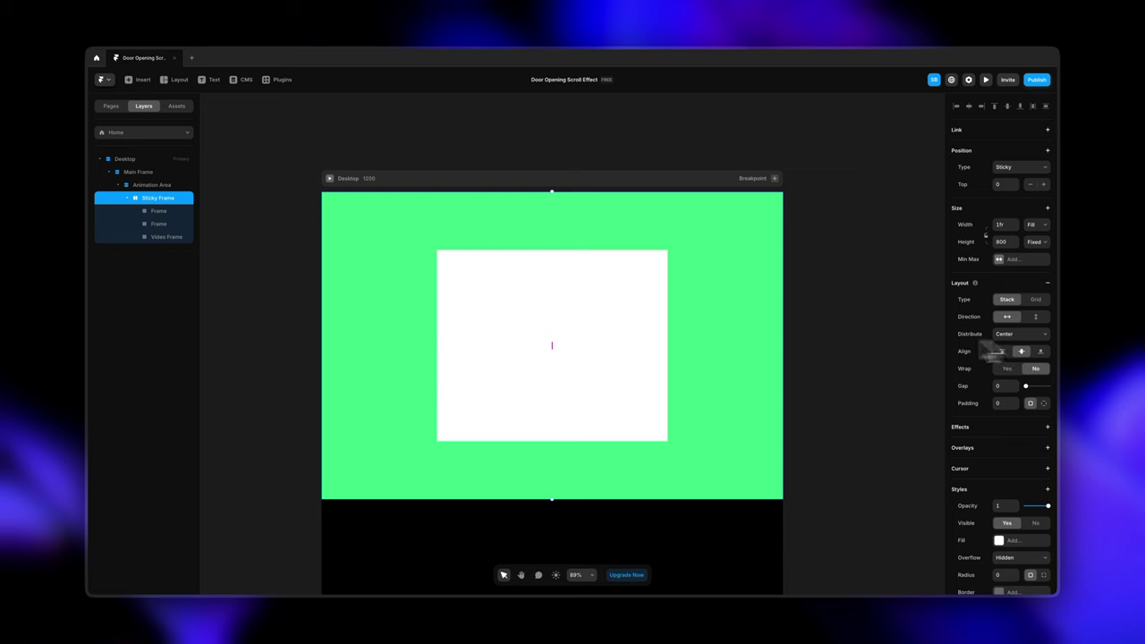
{"action": "left_click", "coordinate": [176, 213]}
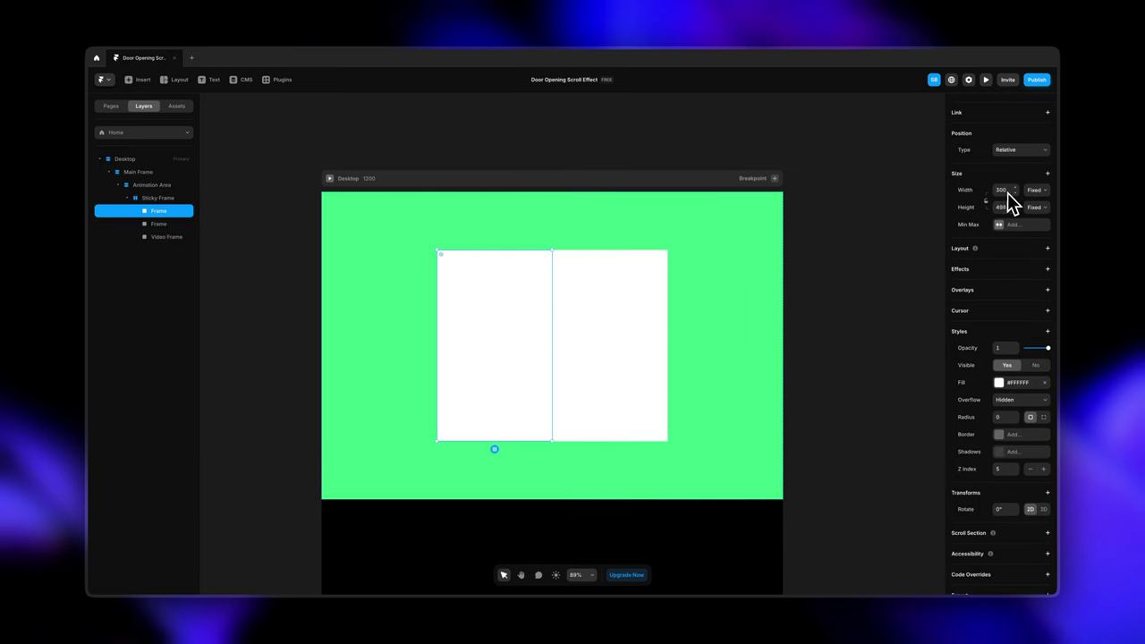
{"action": "scroll", "coordinate": [1022, 185], "scroll_direction": "up", "scroll_amount": 1}
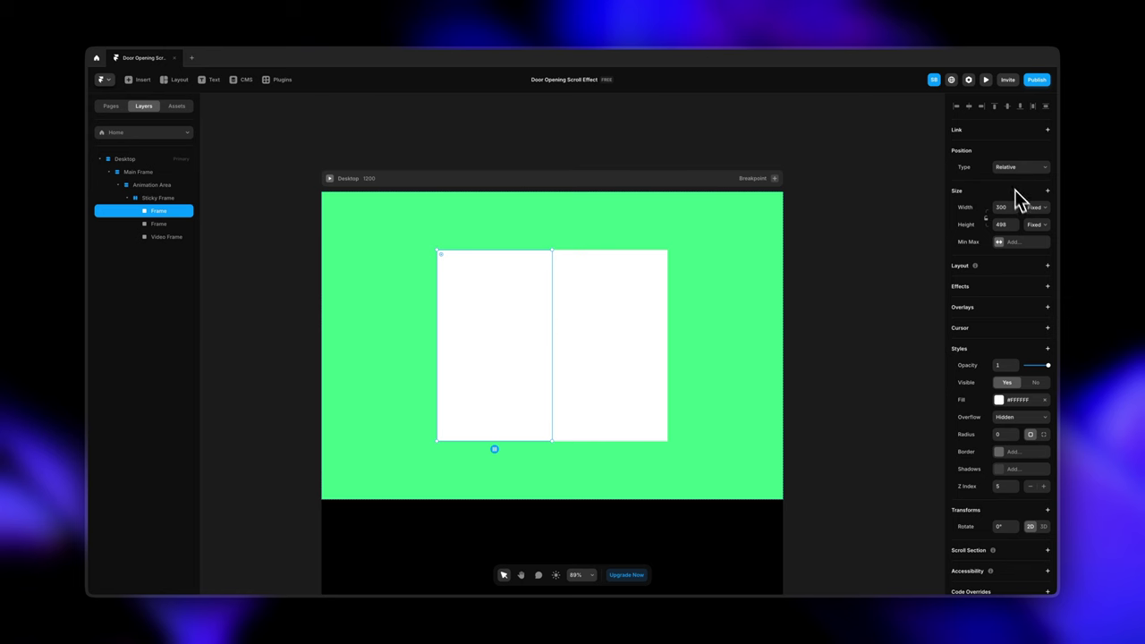
{"action": "left_click", "coordinate": [1025, 211]}
{"action": "left_click", "coordinate": [1035, 228]}
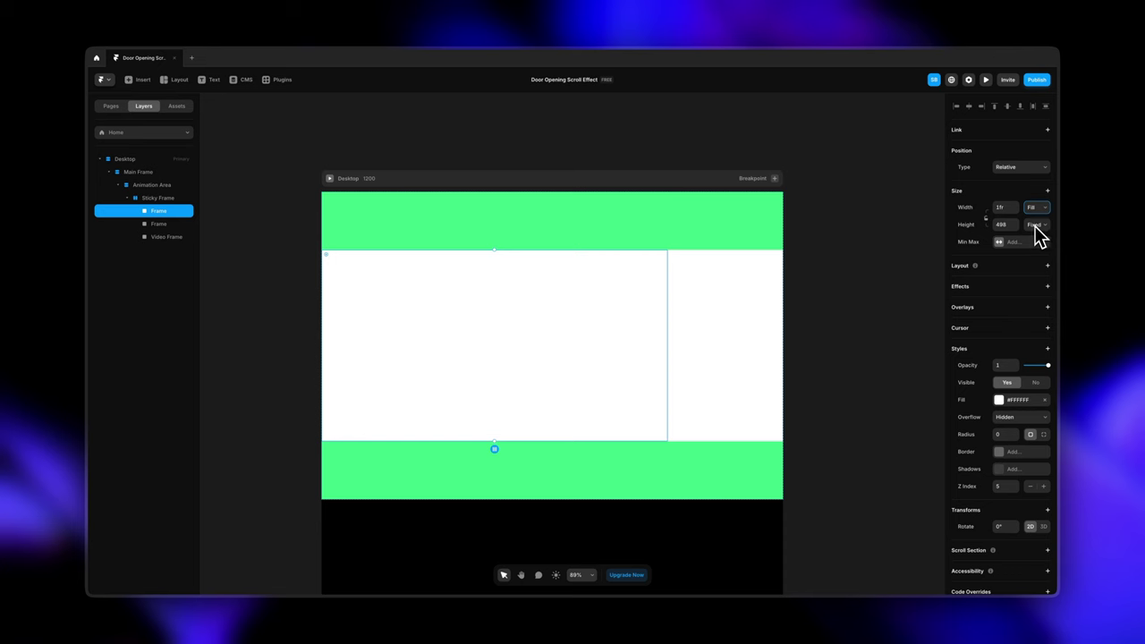
{"action": "left_click", "coordinate": [1035, 225]}
{"action": "left_click", "coordinate": [1038, 245]}
- Set the second door frame's width and height to Fill as well
{"action": "left_click", "coordinate": [748, 309]}
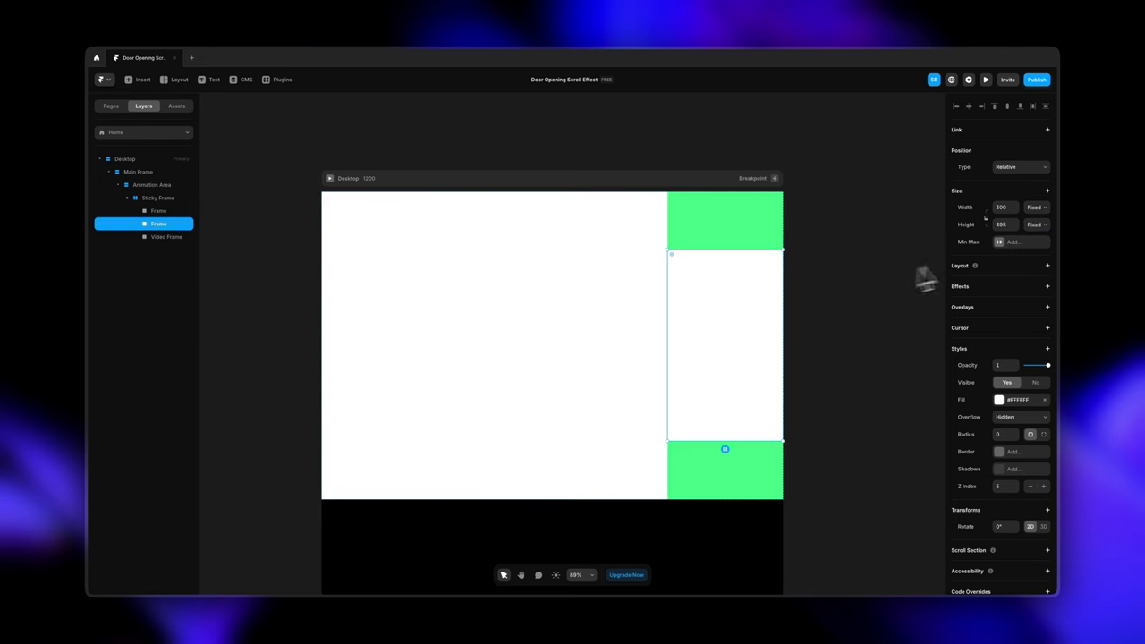
{"action": "left_click", "coordinate": [1034, 210]}
{"action": "left_click", "coordinate": [1037, 235]}
{"action": "left_click", "coordinate": [1035, 224]}
{"action": "left_click", "coordinate": [1030, 252]}
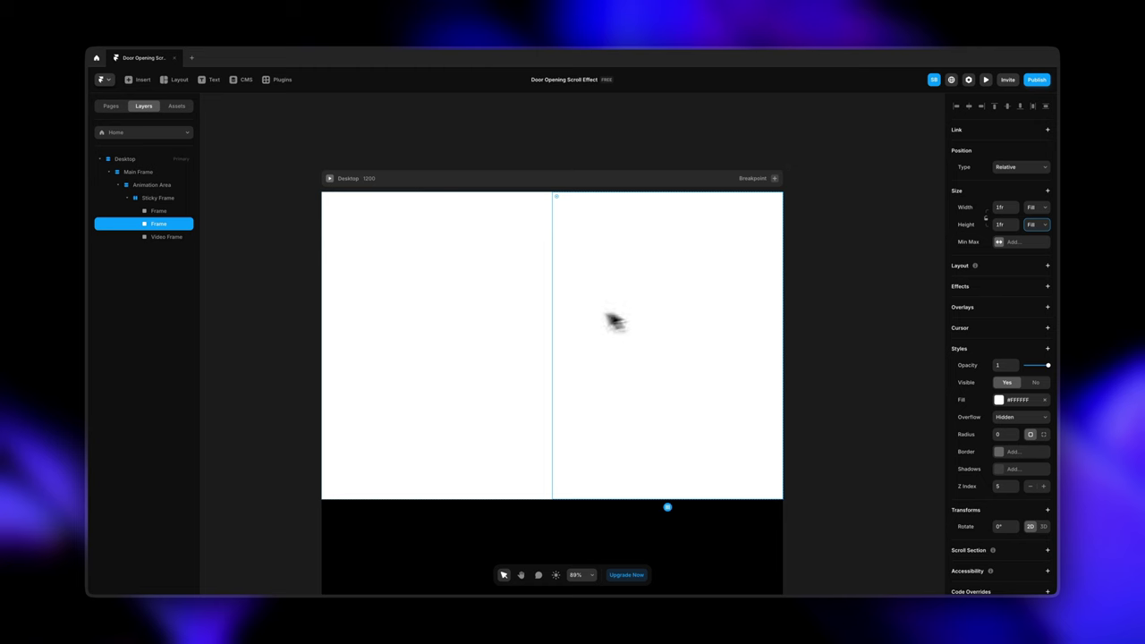
{"action": "left_click", "coordinate": [483, 313]}
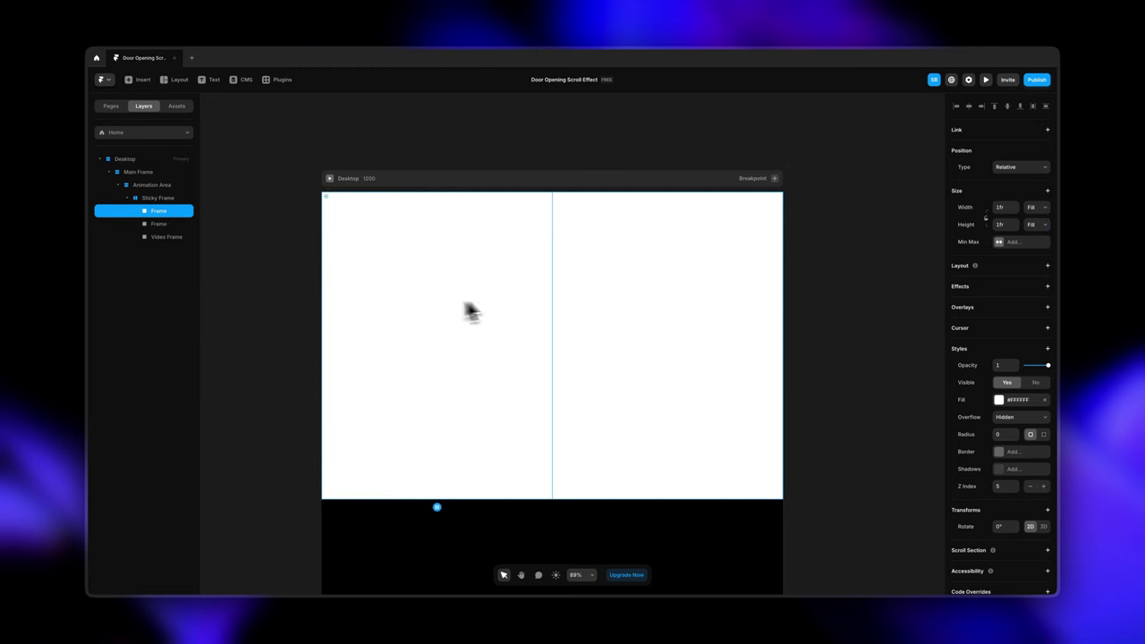
{"action": "left_click", "coordinate": [634, 307]}
{"action": "left_click", "coordinate": [498, 319]}
- Tint the left door panel light pink #EDE4E4
{"action": "left_click", "coordinate": [998, 399]}
{"action": "left_click", "coordinate": [840, 442]}
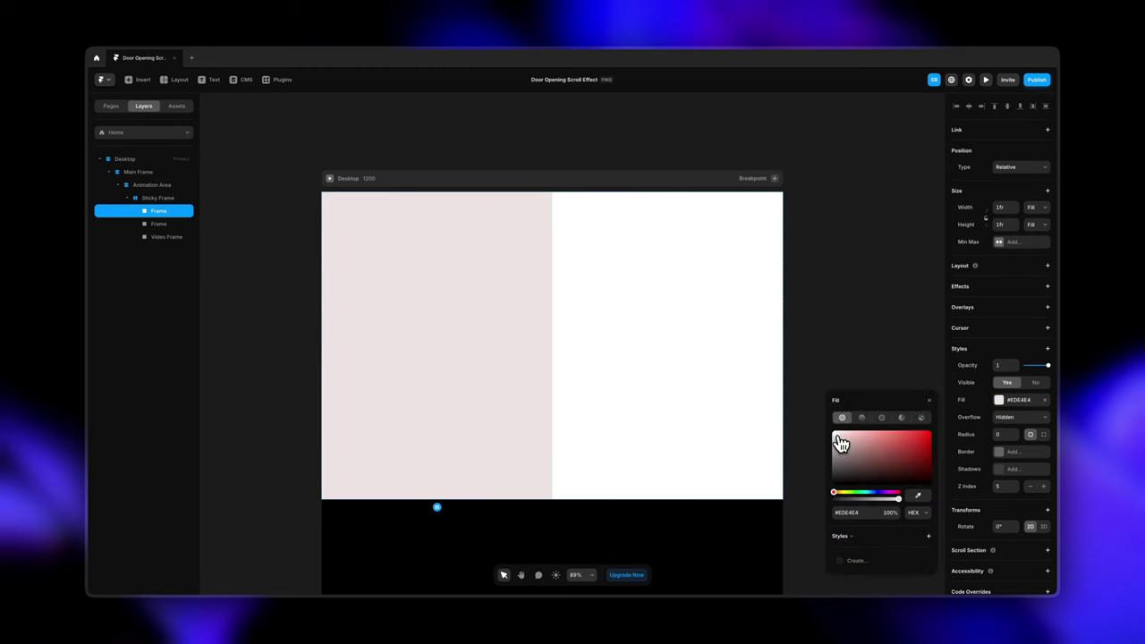
{"action": "left_click", "coordinate": [829, 362]}
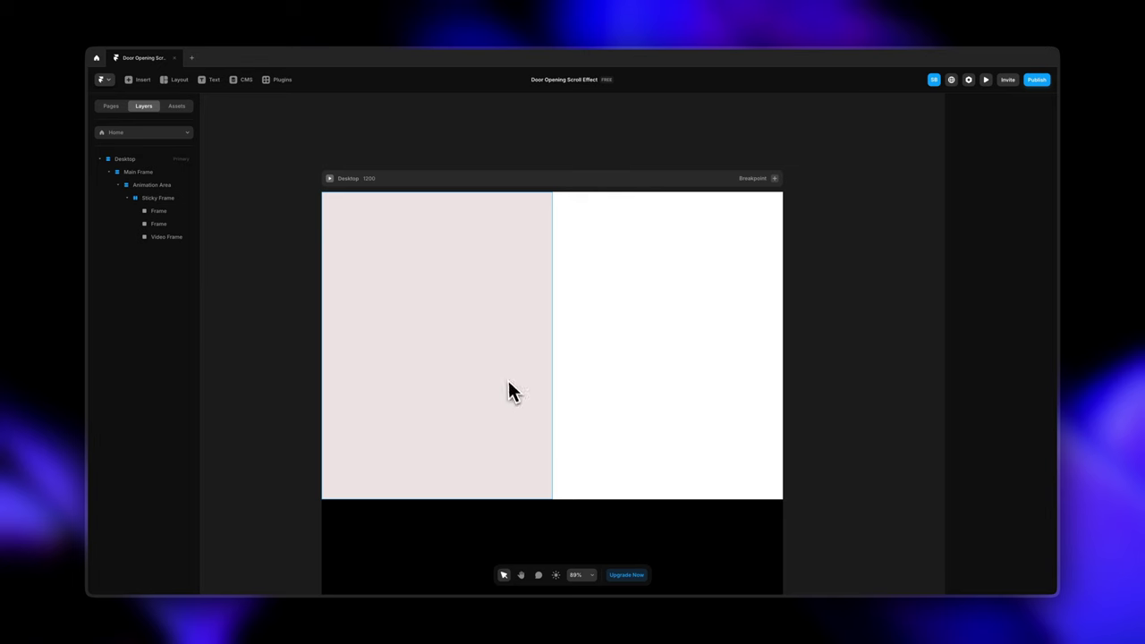
- Give both door frames a Stack layout
{"action": "left_click", "coordinate": [161, 213]}
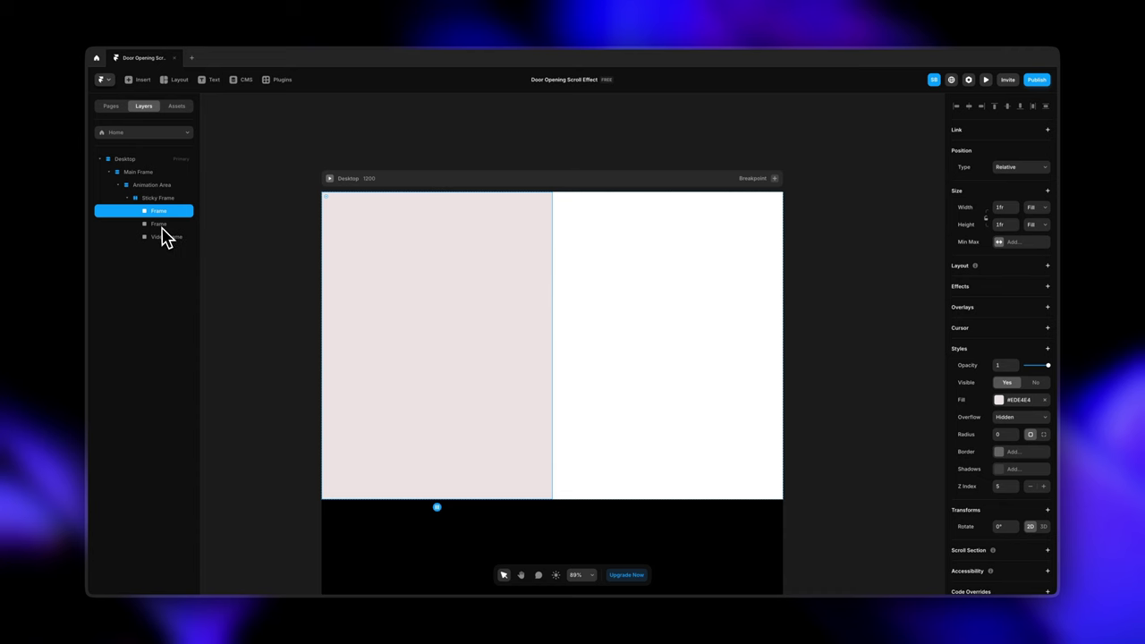
{"action": "left_click", "coordinate": [159, 224], "text": "shift"}
{"action": "left_click", "coordinate": [1046, 265]}
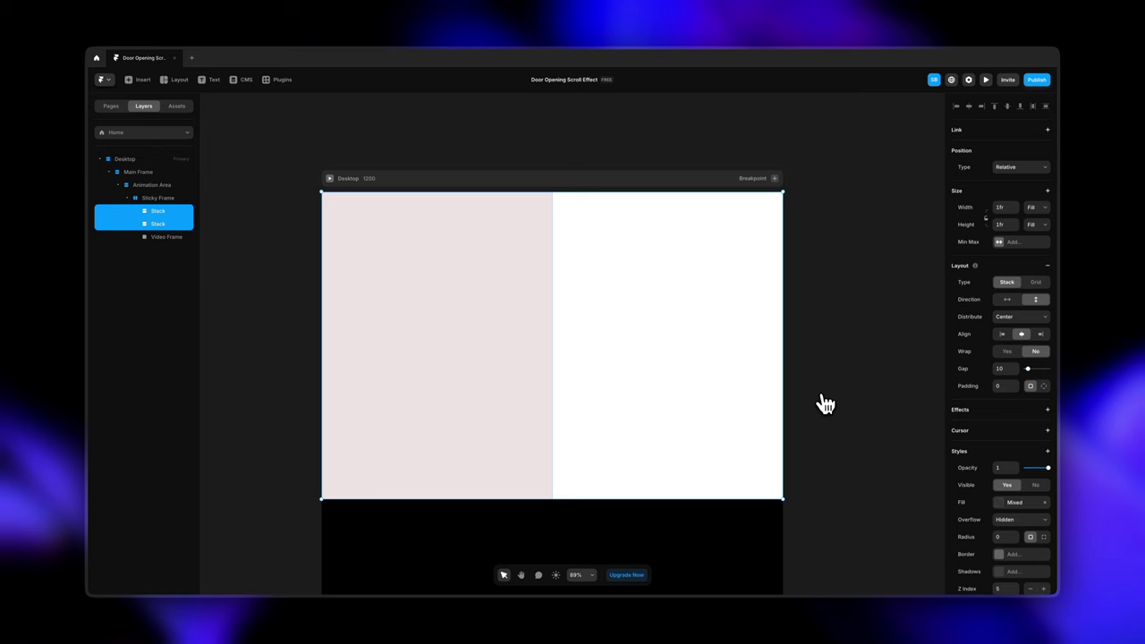
{"action": "left_click", "coordinate": [236, 238]}
{"action": "left_click", "coordinate": [183, 212]}
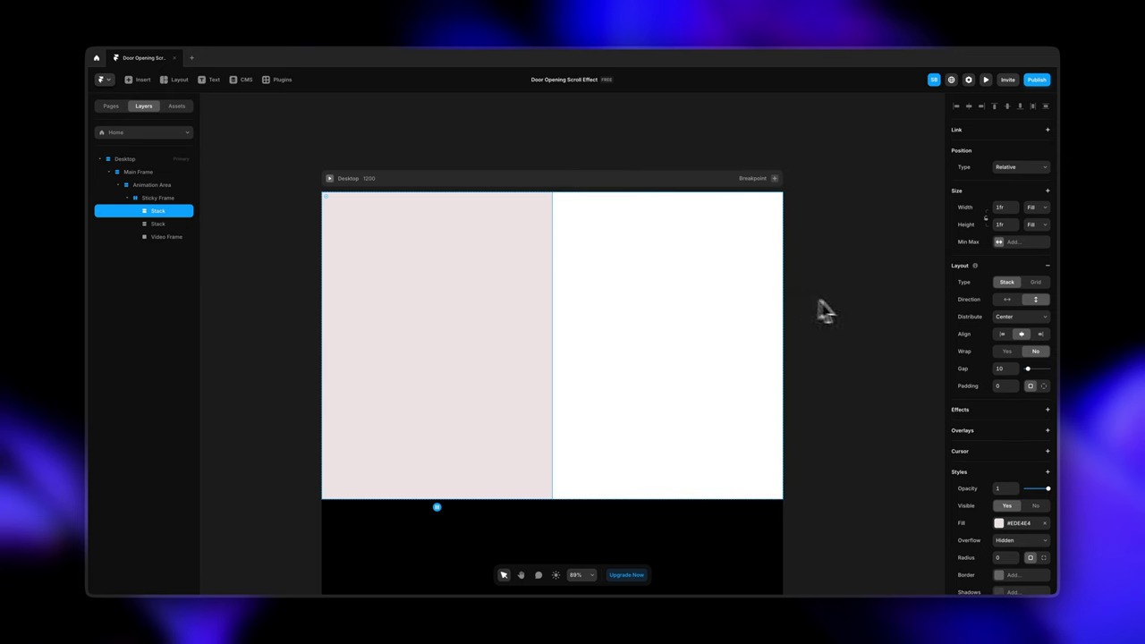
- Add a Scroll Transform effect to the left Stack with a starting opacity of 1
{"action": "scroll", "coordinate": [991, 409], "scroll_direction": "down", "scroll_amount": 1}
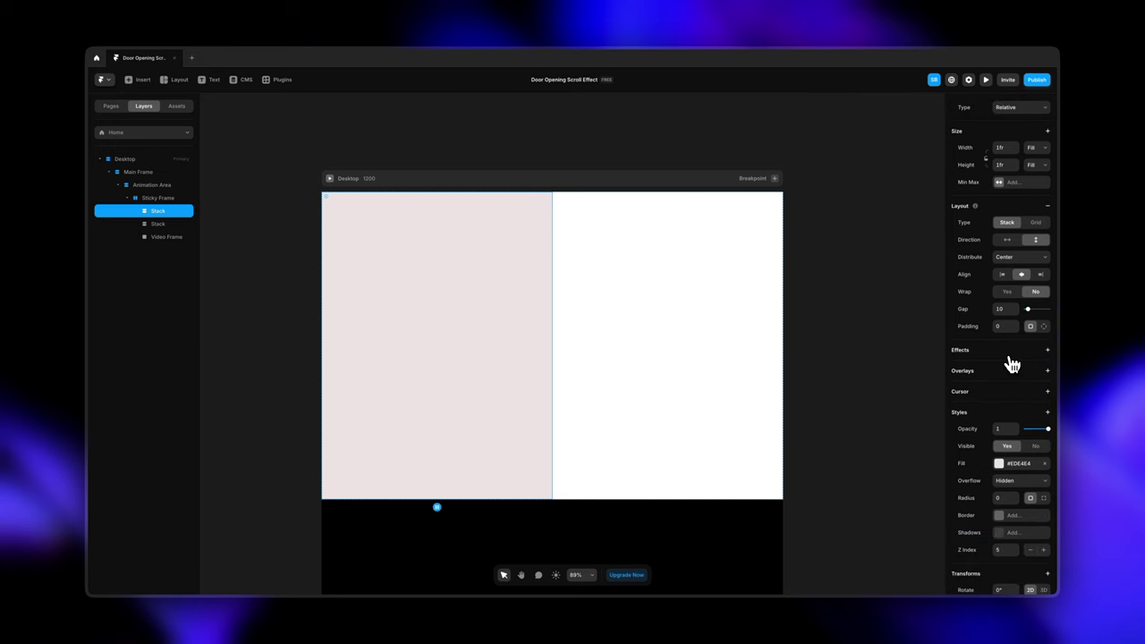
{"action": "left_click", "coordinate": [1008, 357]}
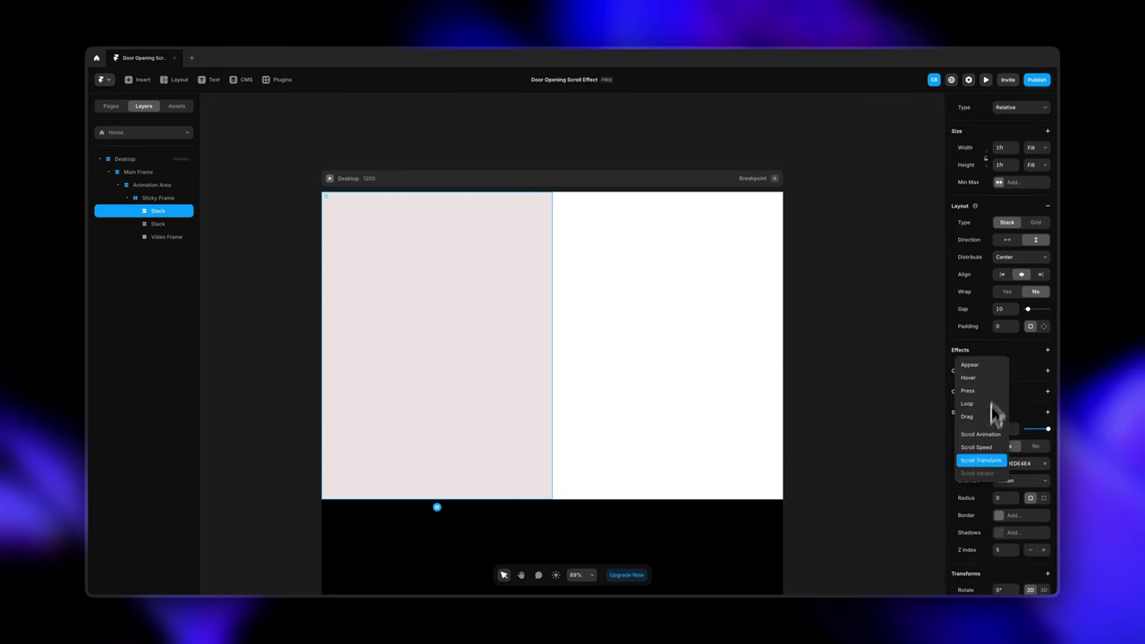
{"action": "left_click", "coordinate": [984, 462]}
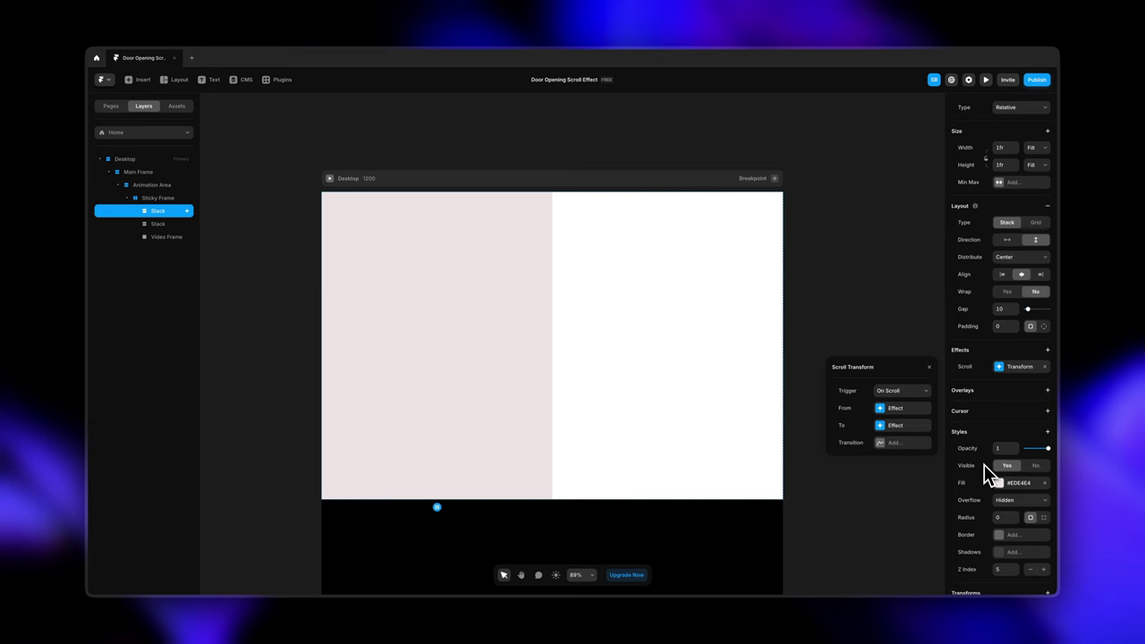
{"action": "left_click", "coordinate": [885, 409]}
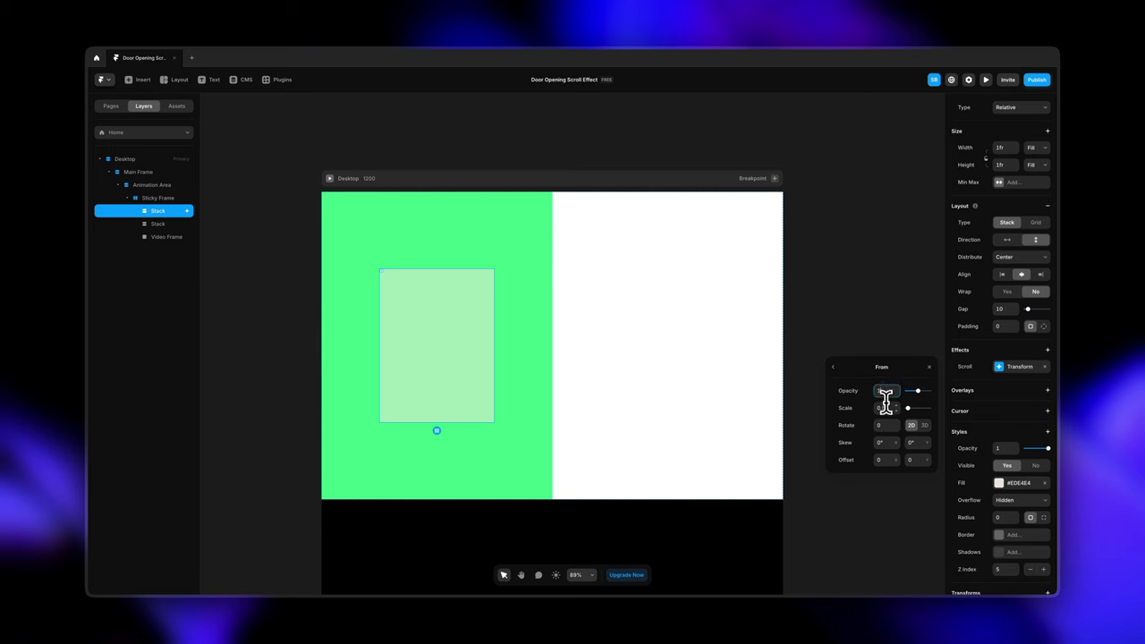
{"action": "type", "text": "1"}
{"action": "key", "text": "Return"}
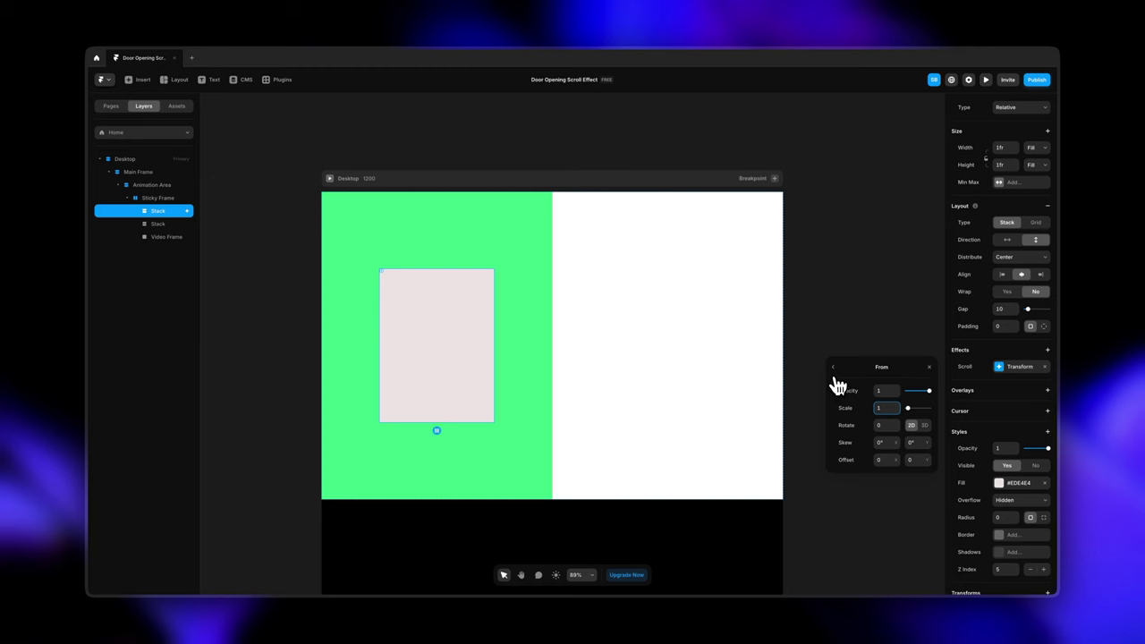
{"action": "left_click", "coordinate": [833, 368]}
- Set the transform's end Offset X to -800 so the panel slides off left
{"action": "left_click", "coordinate": [892, 427]}
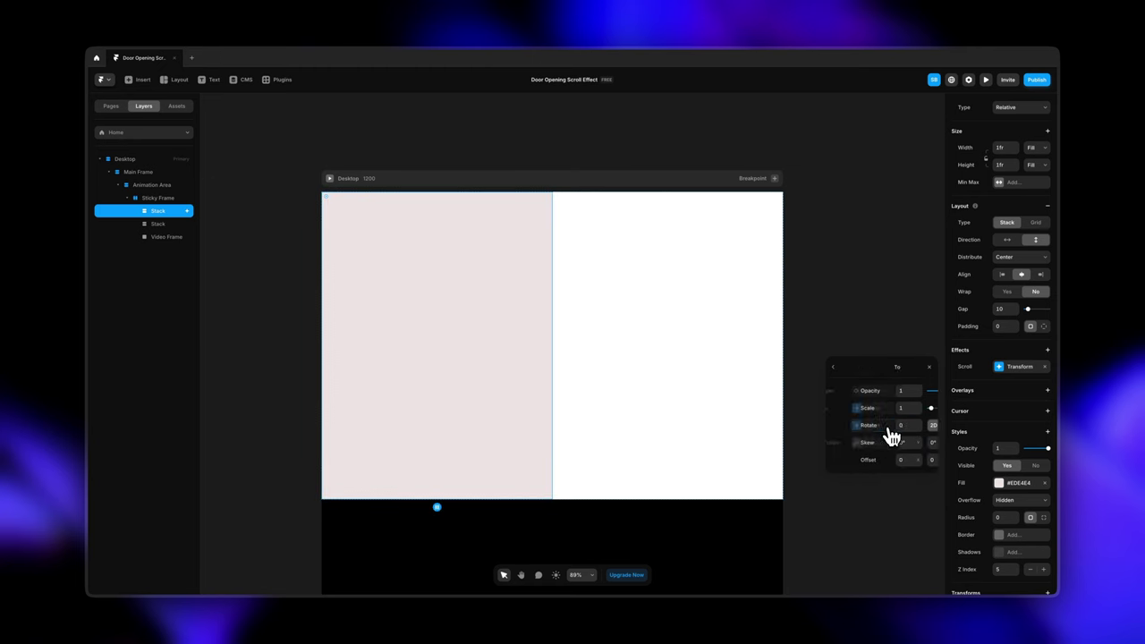
{"action": "left_click_drag", "start_coordinate": [896, 471], "coordinate": [902, 559]}
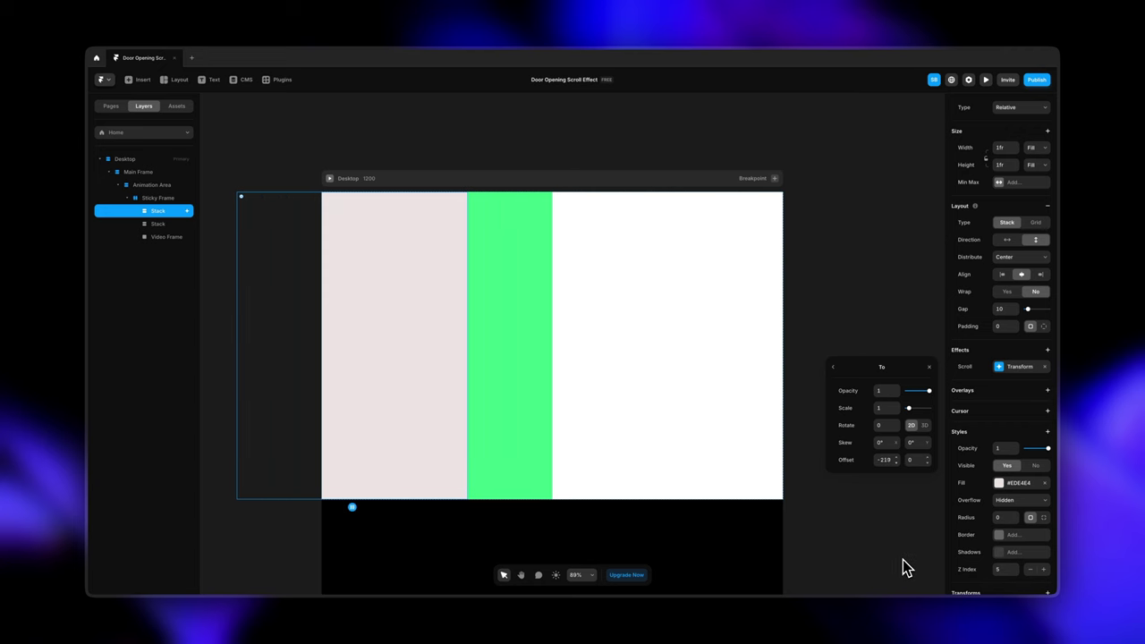
{"action": "left_click_drag", "start_coordinate": [897, 468], "coordinate": [899, 577]}
{"action": "left_click", "coordinate": [883, 458]}
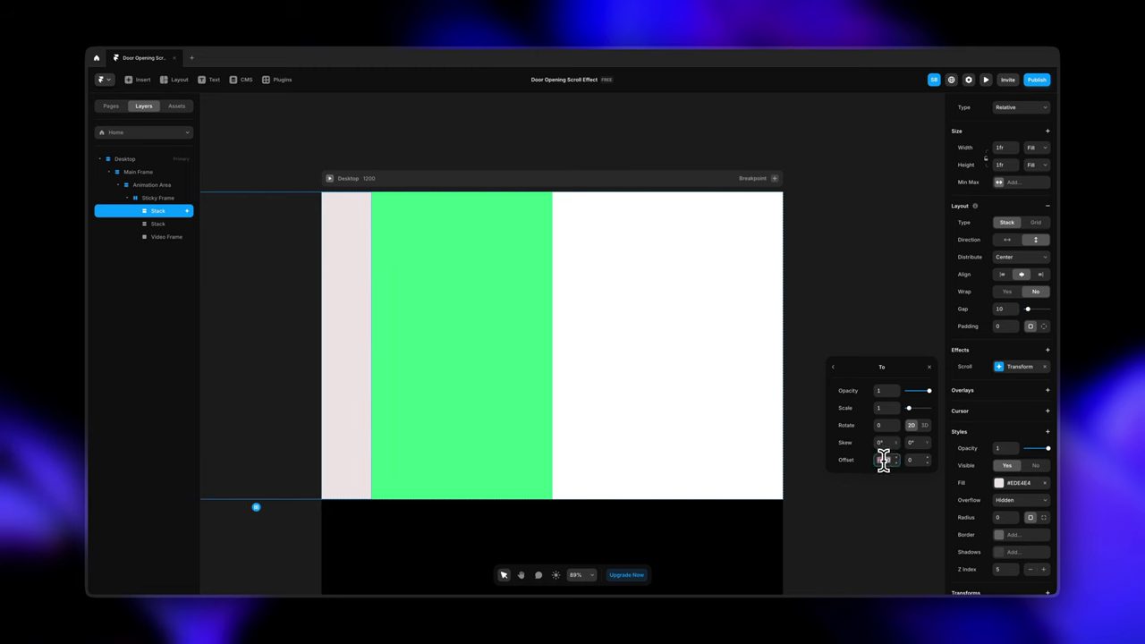
{"action": "left_click", "coordinate": [881, 461]}
{"action": "key", "text": "Return"}
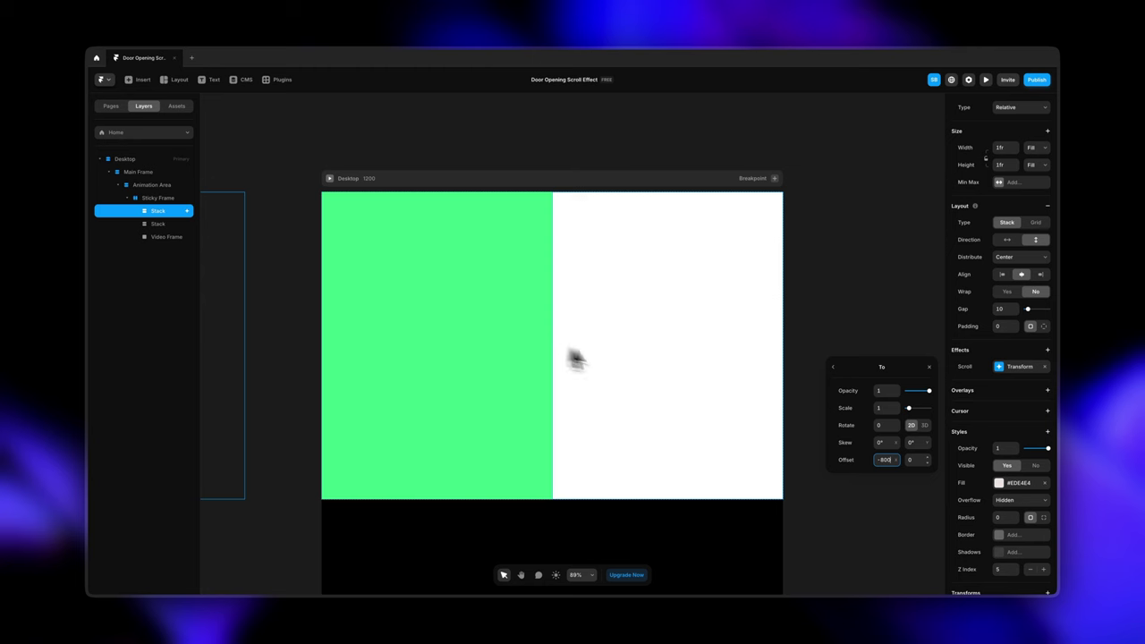
{"action": "key", "text": "Escape"}
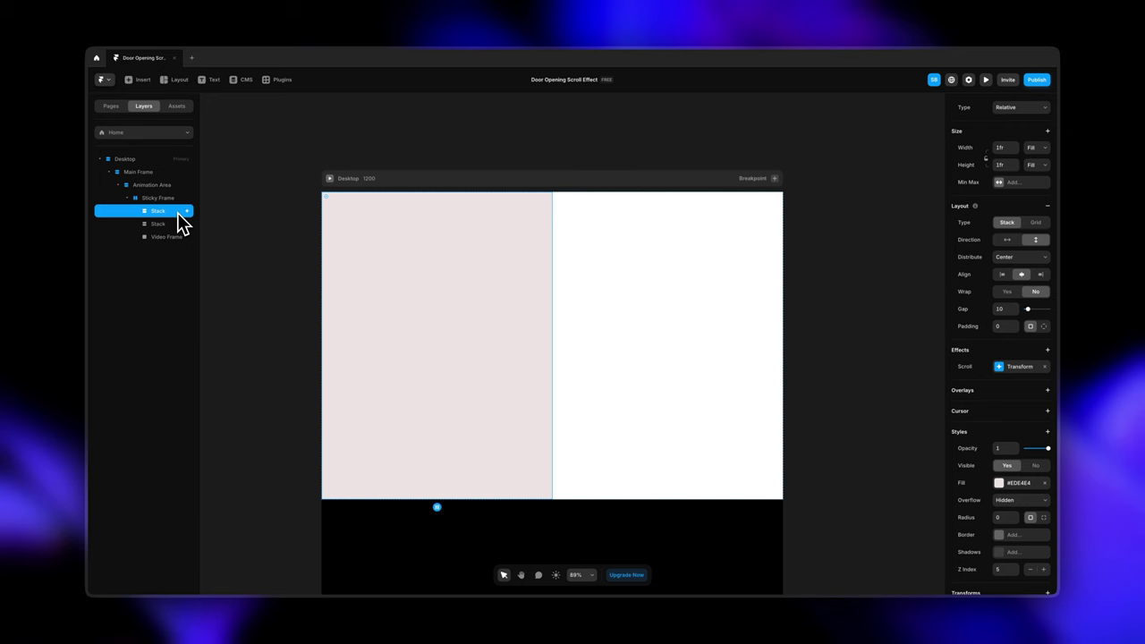
- Copy the left Stack's effects and paste them onto the right Stack
{"action": "key", "text": "super+k"}
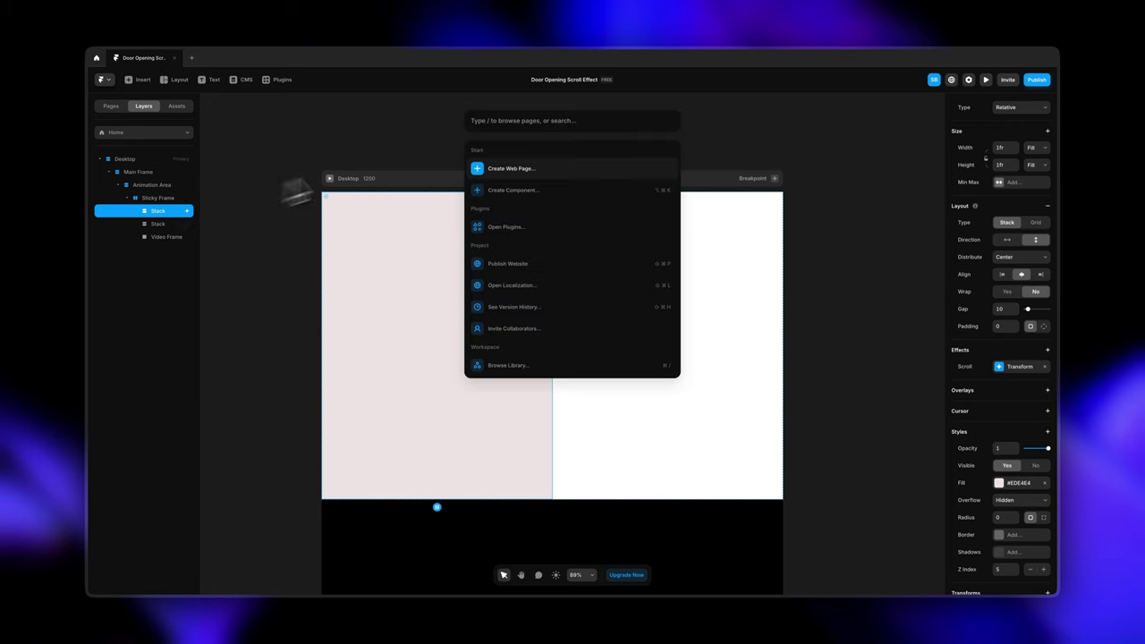
{"action": "type", "text": "cop"}
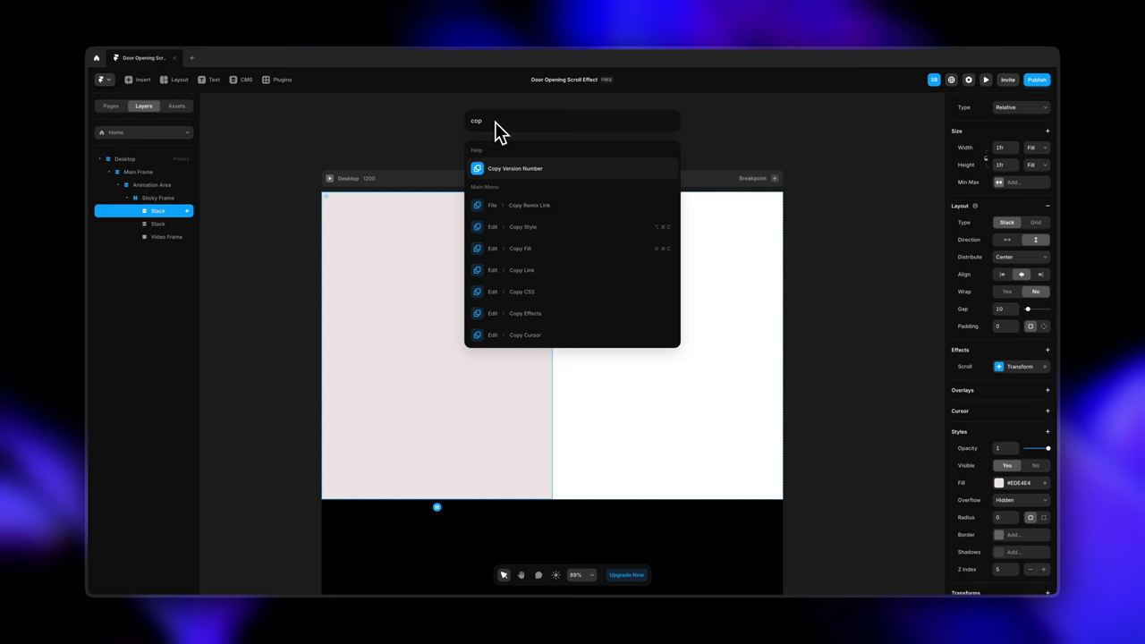
{"action": "left_click", "coordinate": [538, 314]}
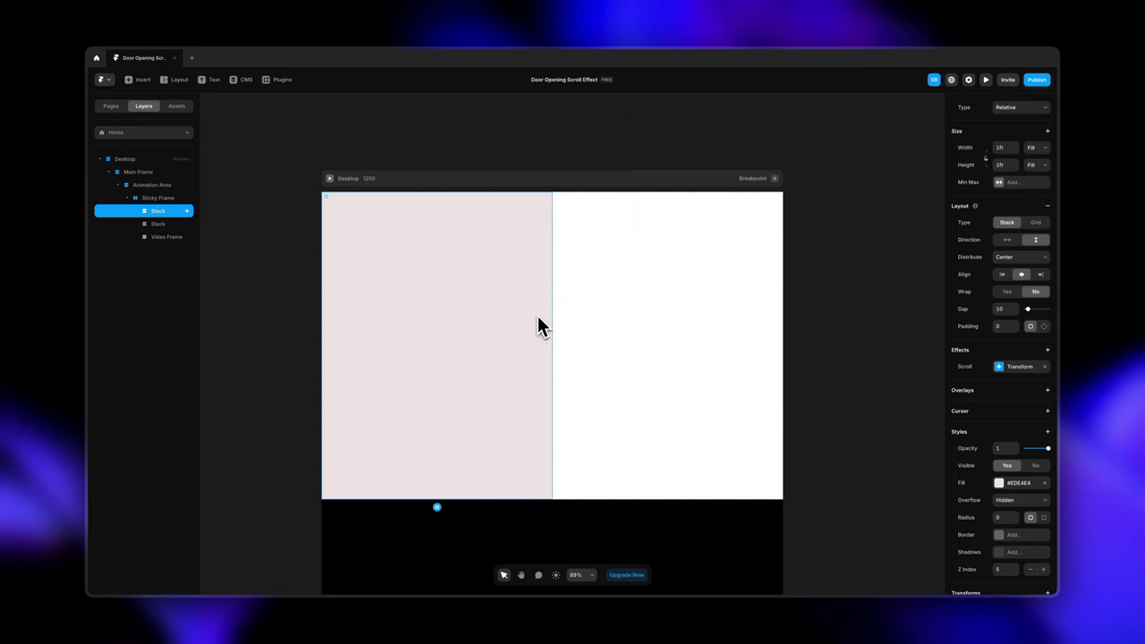
{"action": "left_click", "coordinate": [158, 222]}
{"action": "key", "text": "super+k"}
{"action": "type", "text": "pas"}
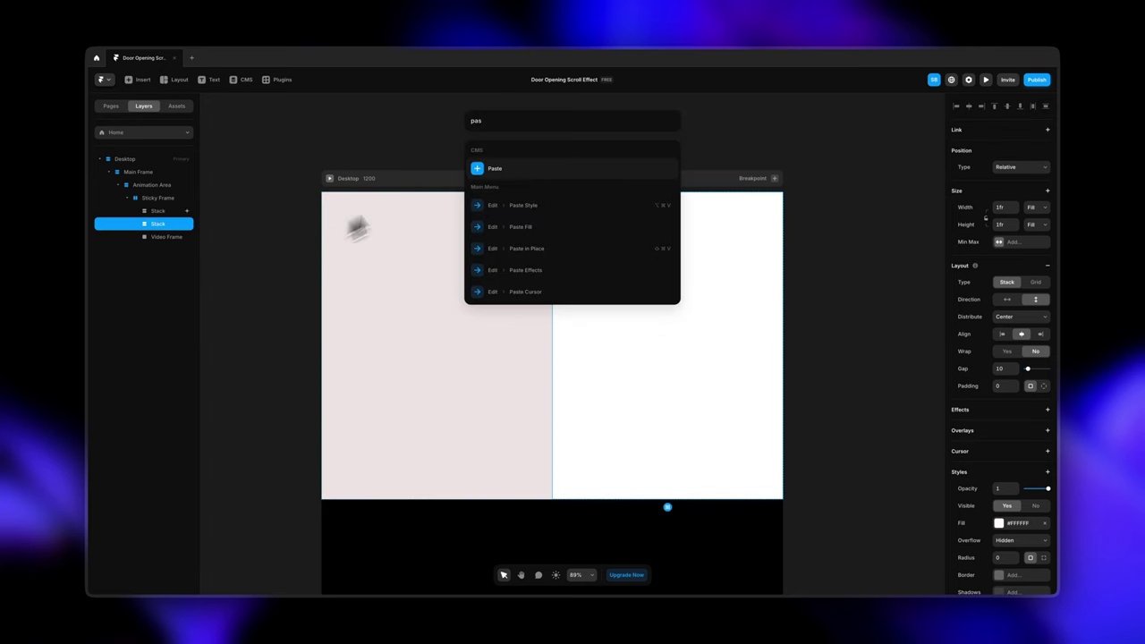
{"action": "left_click", "coordinate": [545, 270]}
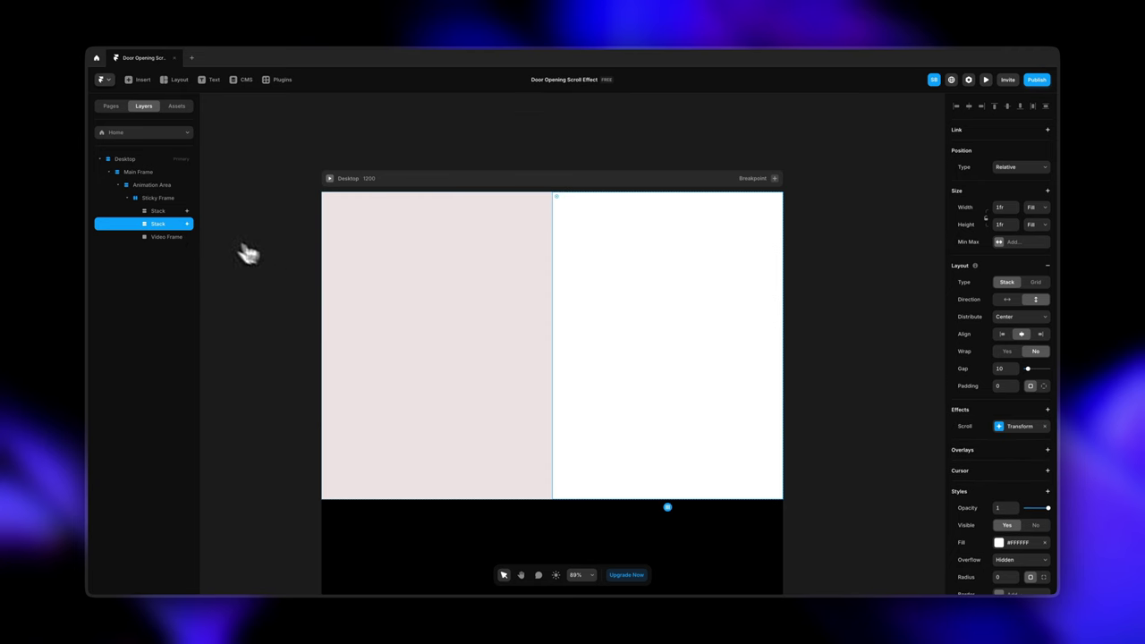
- Change the right Stack's transform end Offset X to 800
{"action": "left_click", "coordinate": [1000, 435]}
{"action": "left_click", "coordinate": [880, 492]}
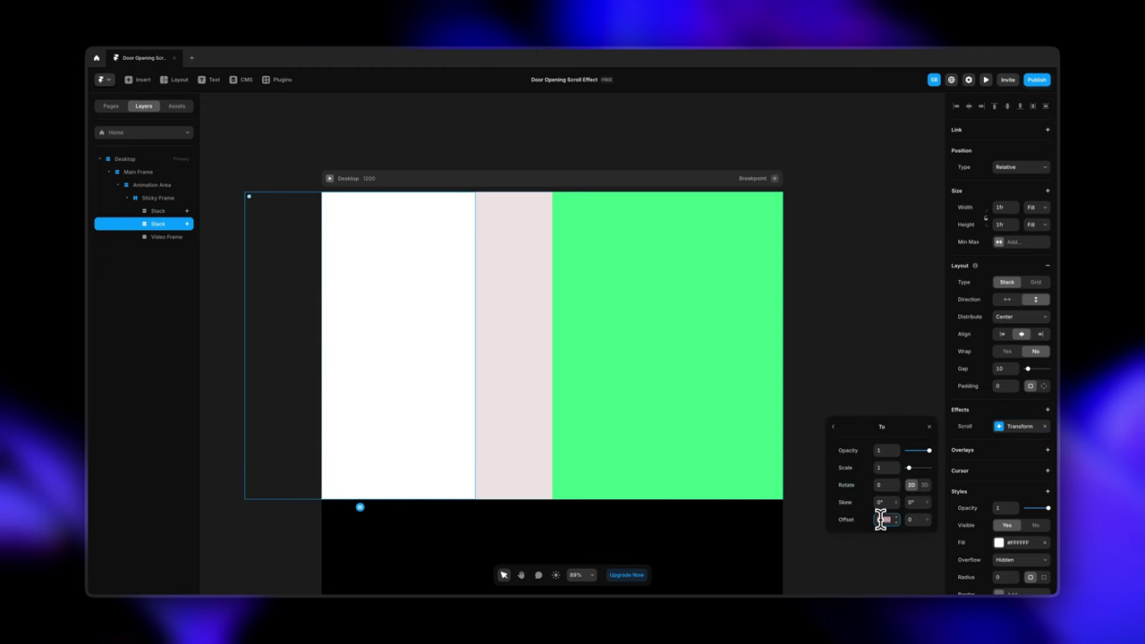
{"action": "key", "text": "Return"}
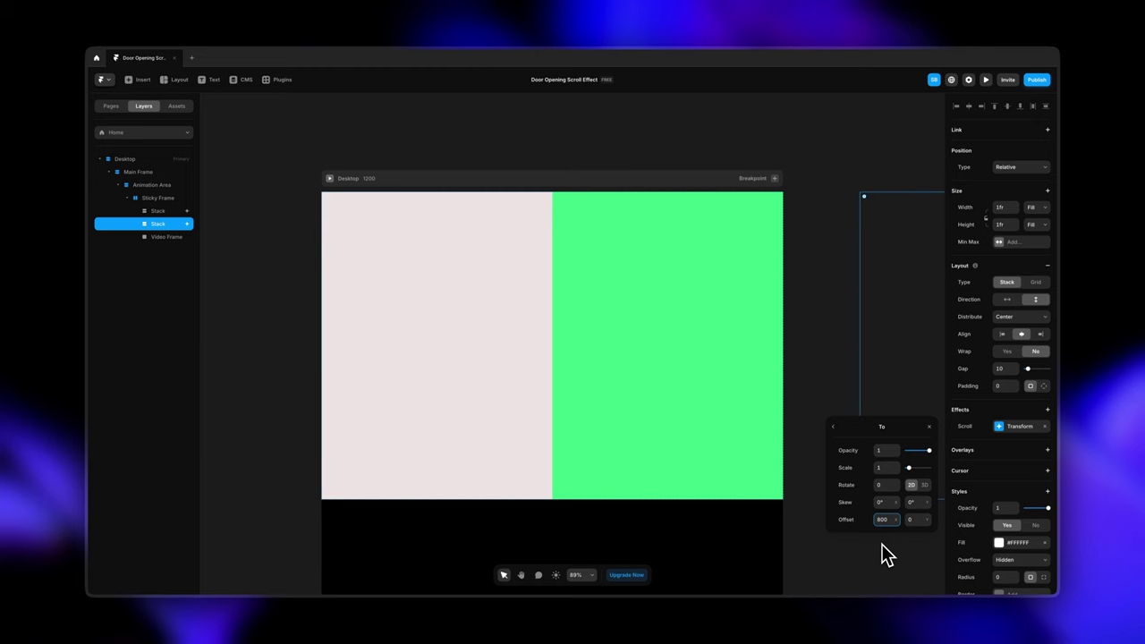
{"action": "left_click", "coordinate": [809, 344]}
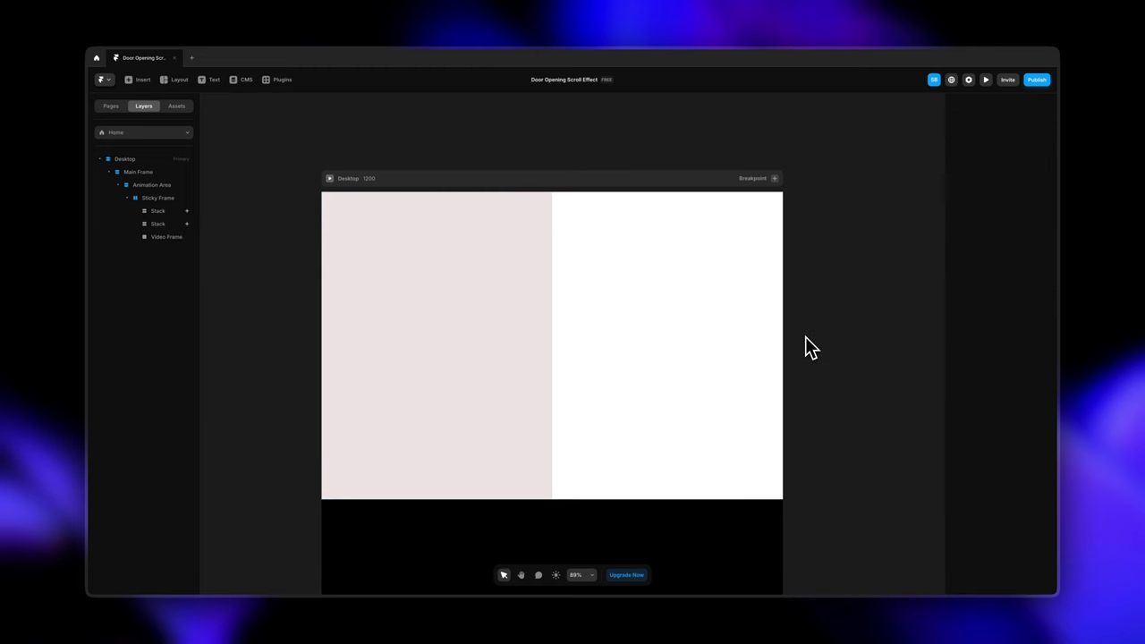
{"action": "left_click", "coordinate": [330, 180]}
{"action": "scroll", "coordinate": [677, 363], "scroll_direction": "down", "scroll_amount": 5}
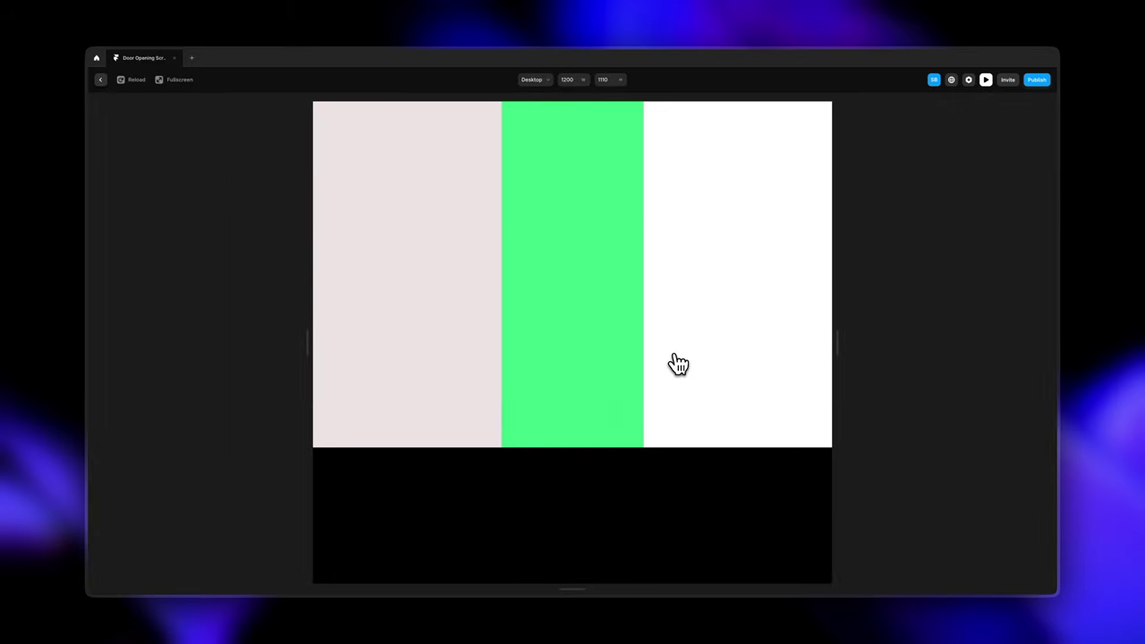
{"action": "scroll", "coordinate": [677, 363], "scroll_direction": "down", "scroll_amount": 10}
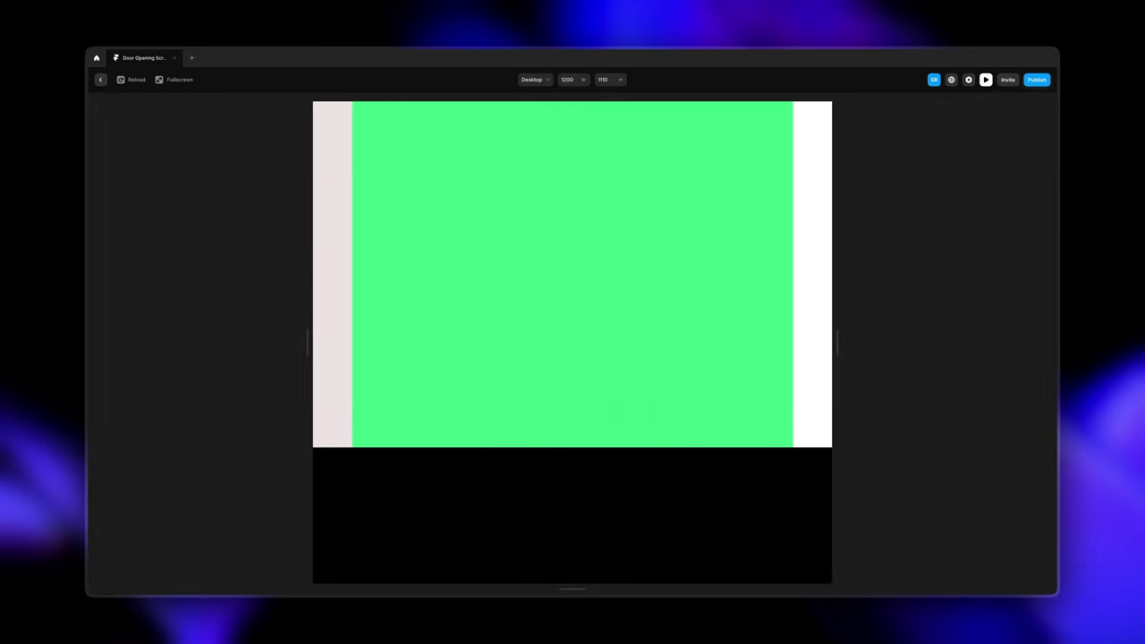
{"action": "scroll", "coordinate": [677, 363], "scroll_direction": "down", "scroll_amount": 5}
{"action": "scroll", "coordinate": [677, 363], "scroll_direction": "up", "scroll_amount": 3}
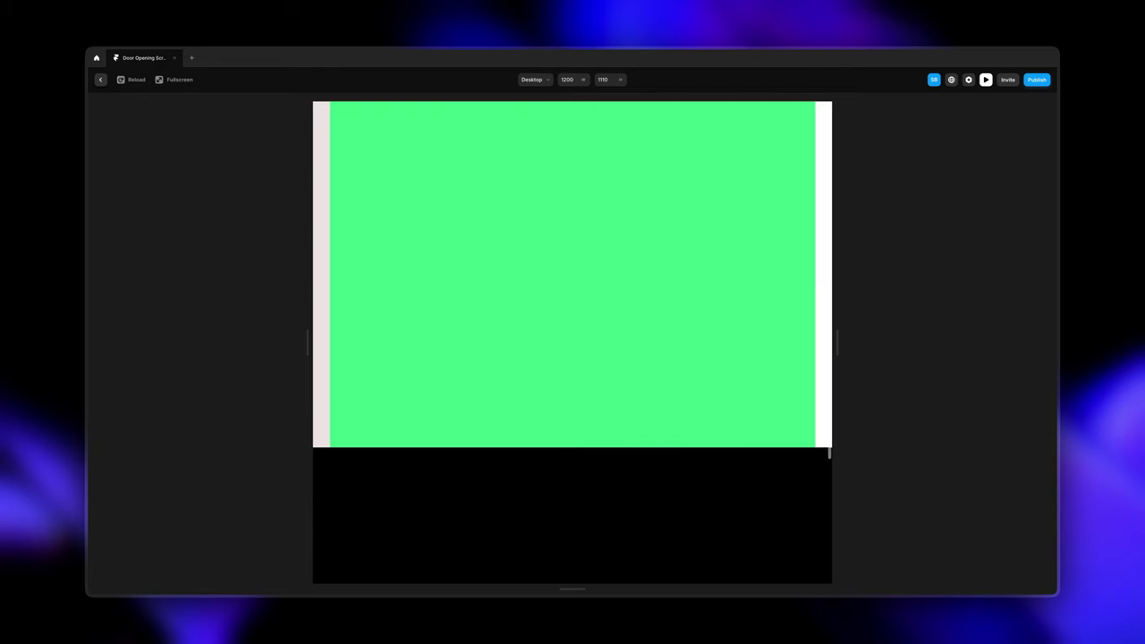
{"action": "scroll", "coordinate": [572, 273], "scroll_direction": "up", "scroll_amount": 6}
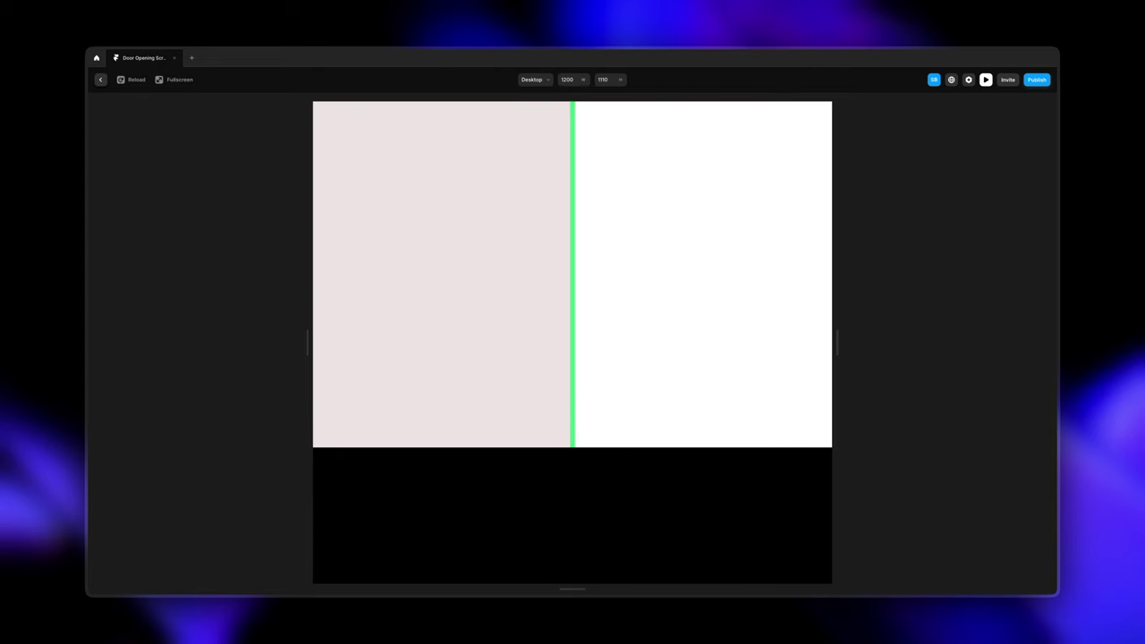
{"action": "scroll", "coordinate": [573, 273], "scroll_direction": "down", "scroll_amount": 6}
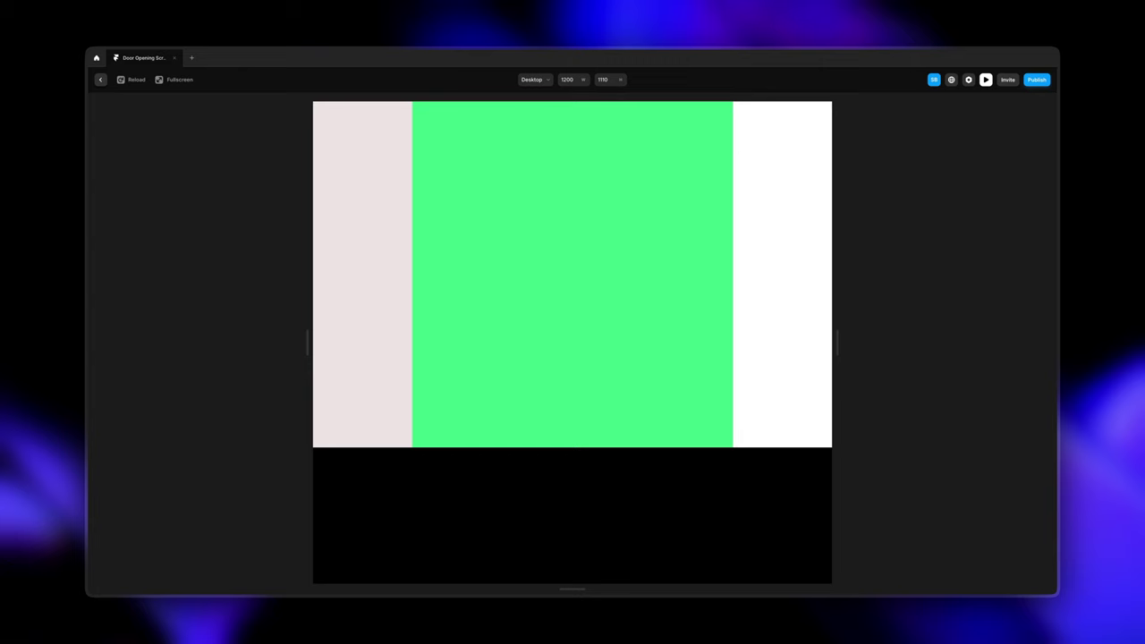
{"action": "scroll", "coordinate": [572, 274], "scroll_direction": "down", "scroll_amount": 4}
{"action": "scroll", "coordinate": [572, 274], "scroll_direction": "up", "scroll_amount": 2}
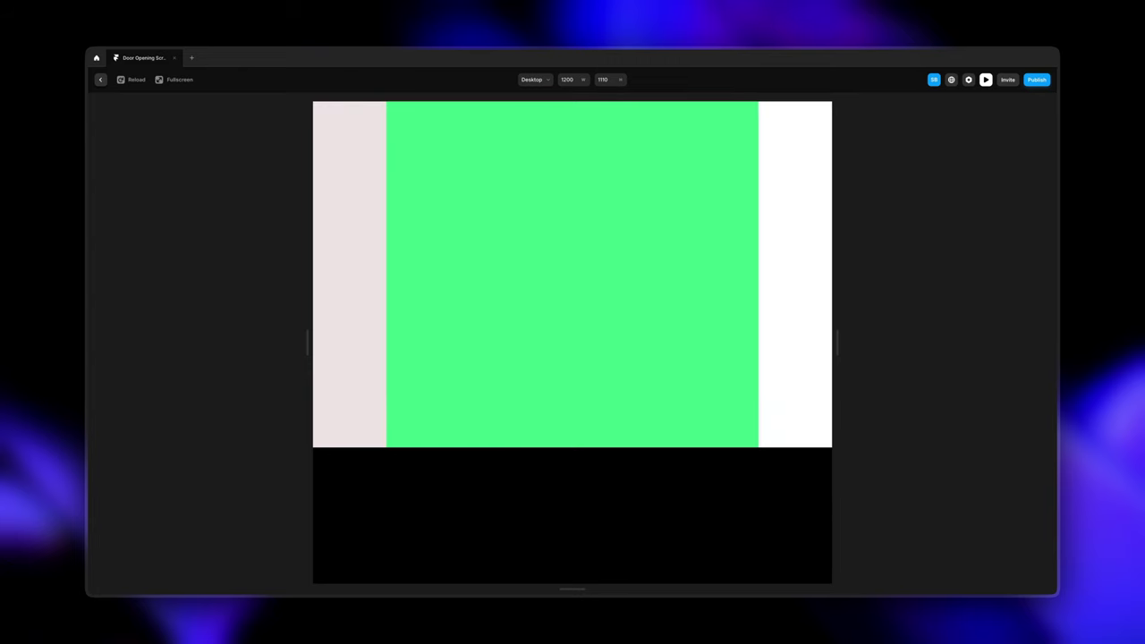
{"action": "scroll", "coordinate": [572, 274], "scroll_direction": "up", "scroll_amount": 6}
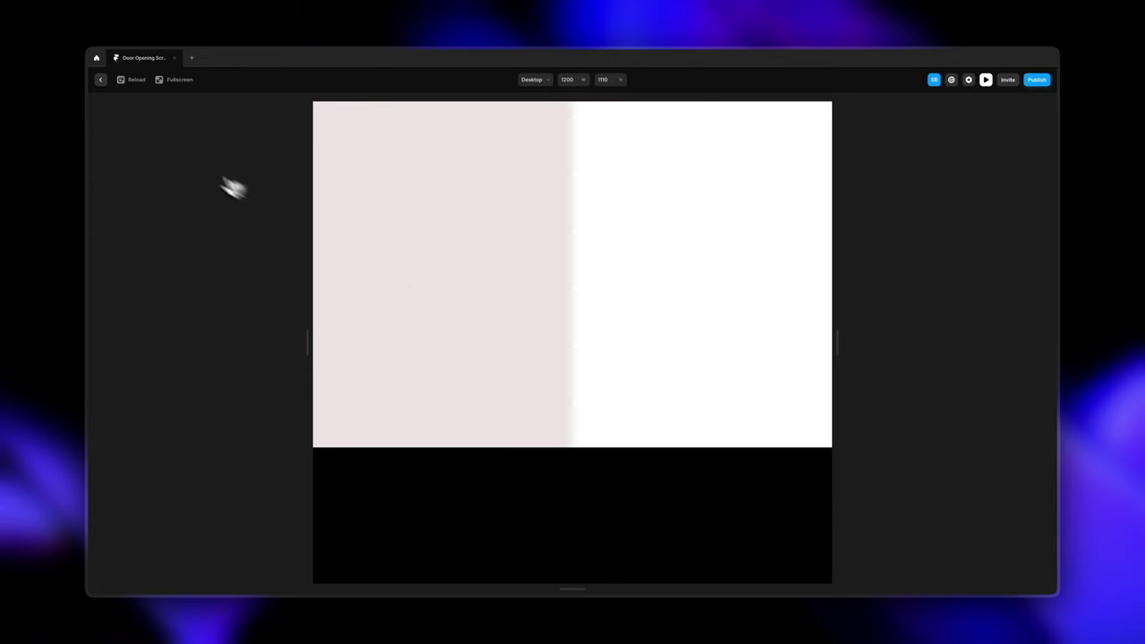
{"action": "left_click", "coordinate": [100, 79]}
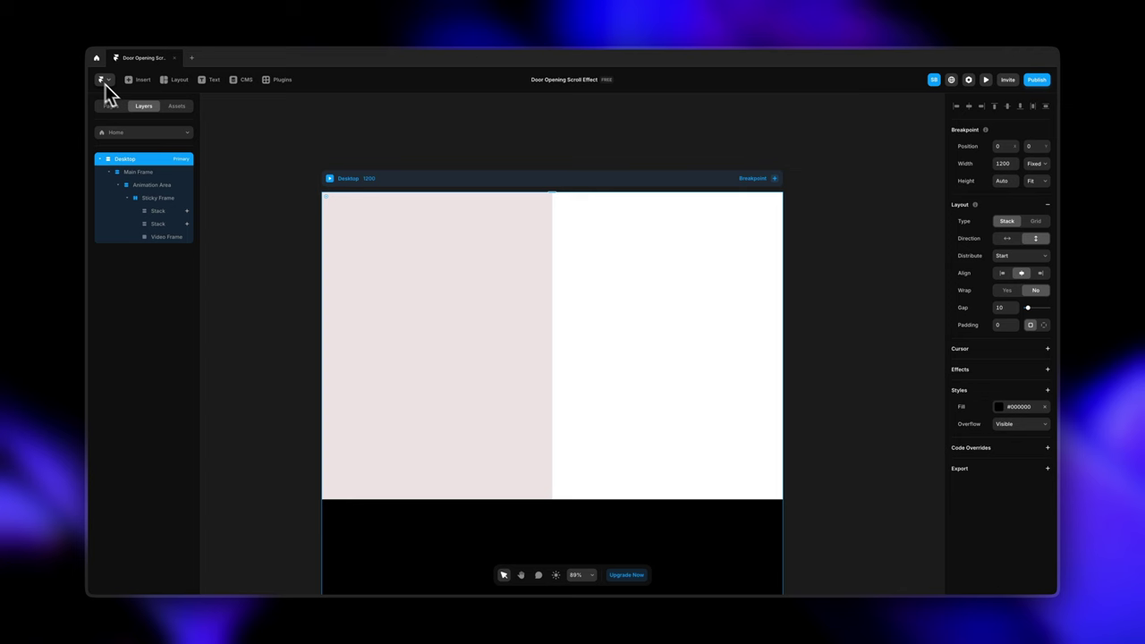
- Draw a new frame inside the left door panel with width and height set to Fill
{"action": "left_click", "coordinate": [160, 213]}
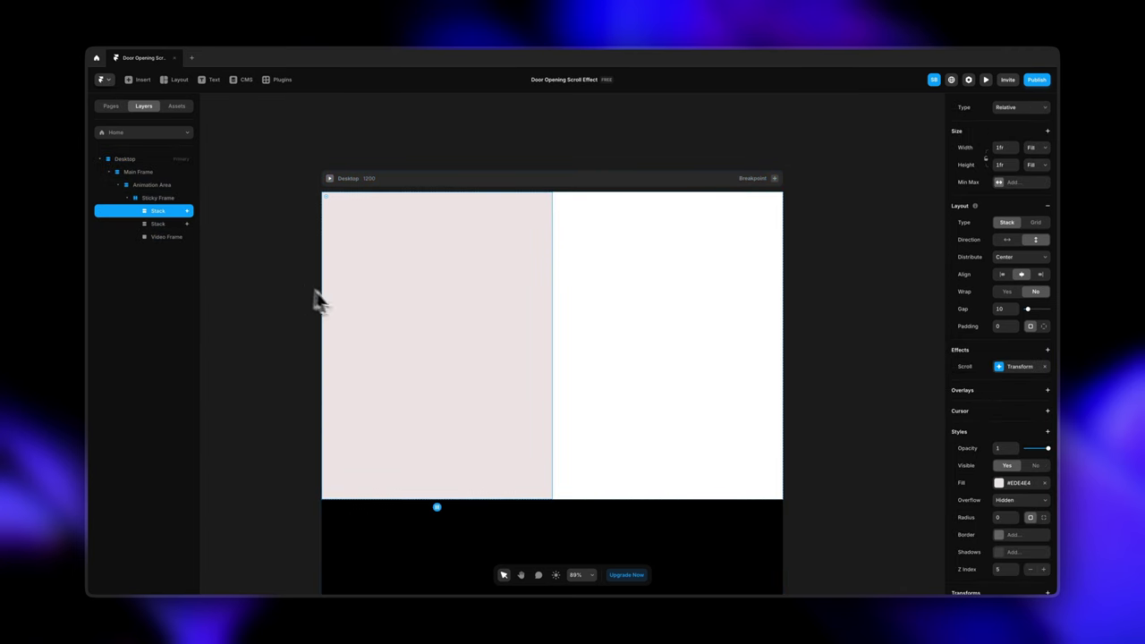
{"action": "key", "text": "f"}
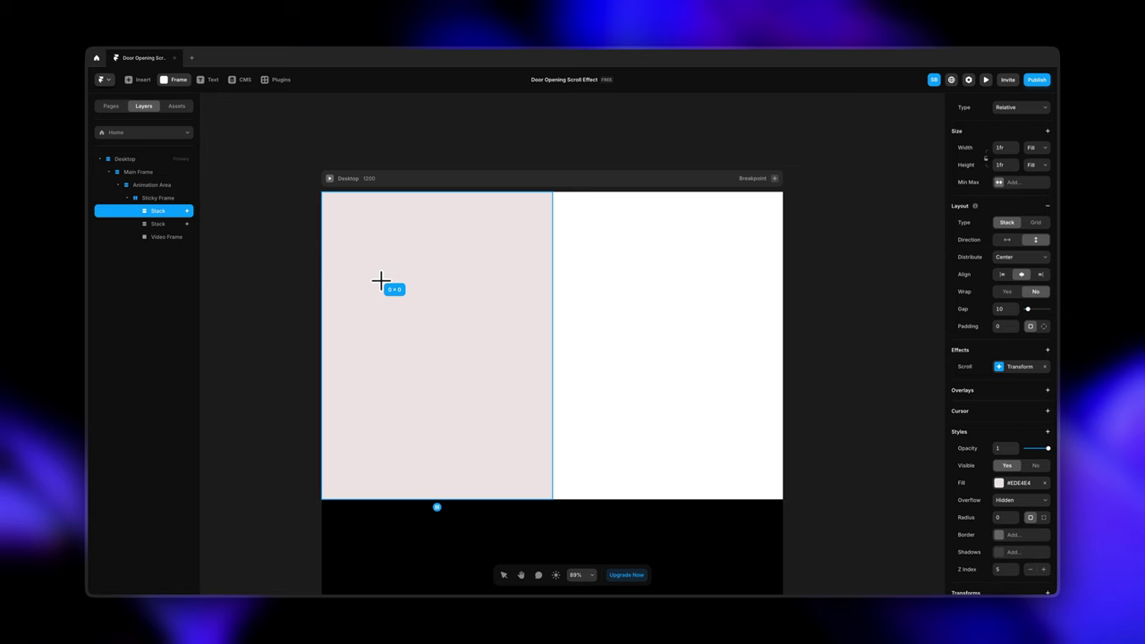
{"action": "left_click_drag", "start_coordinate": [392, 281], "coordinate": [480, 409]}
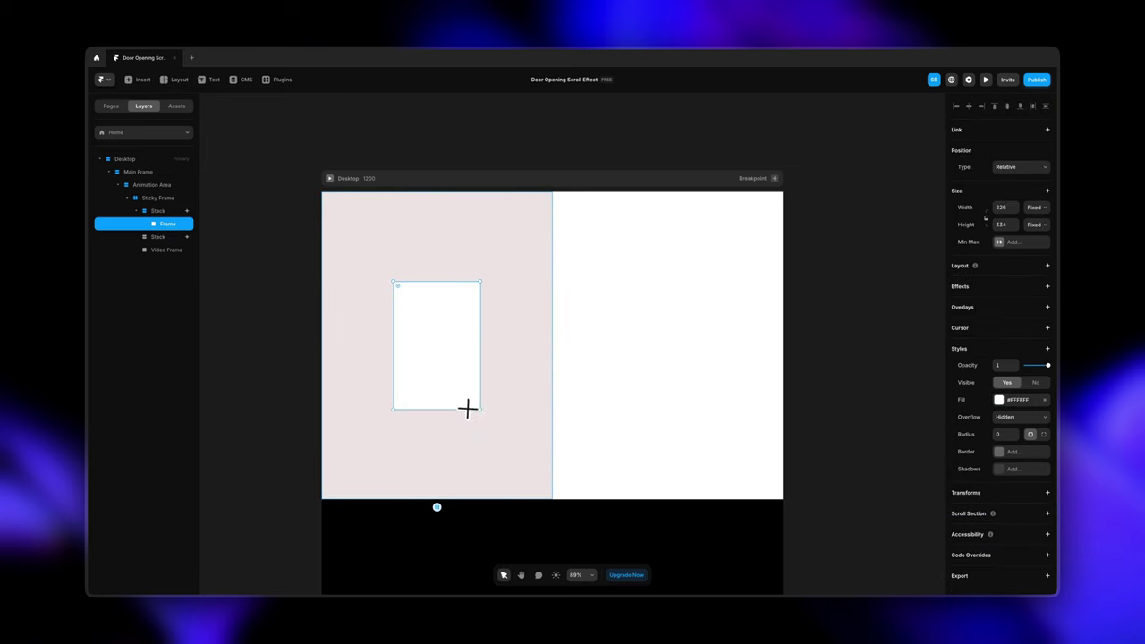
{"action": "left_click", "coordinate": [1034, 210]}
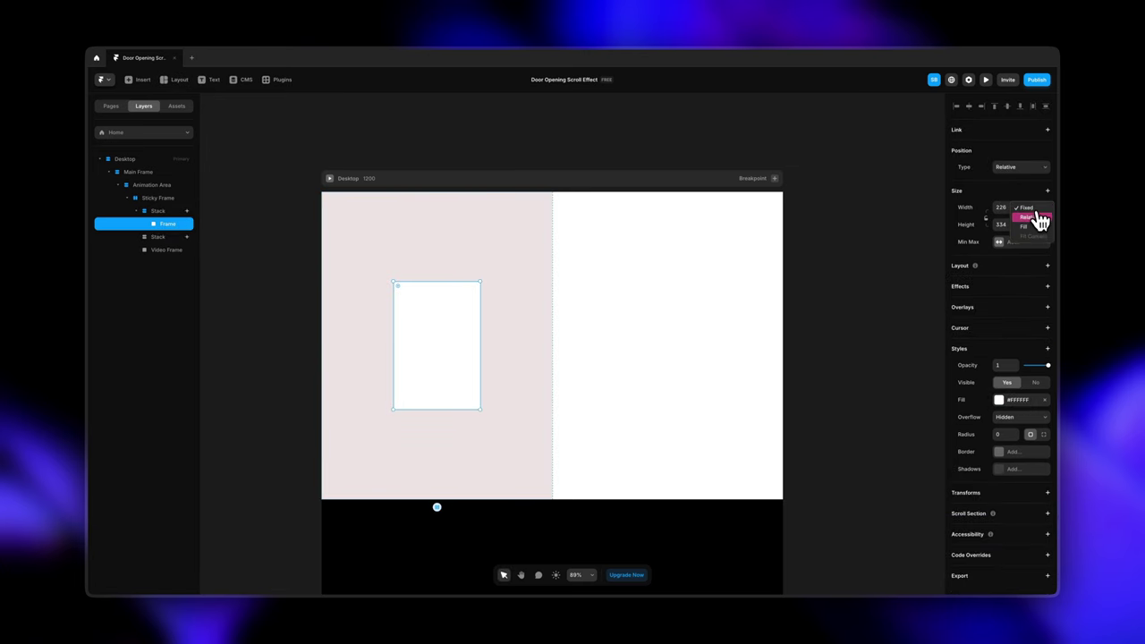
{"action": "left_click", "coordinate": [1036, 226]}
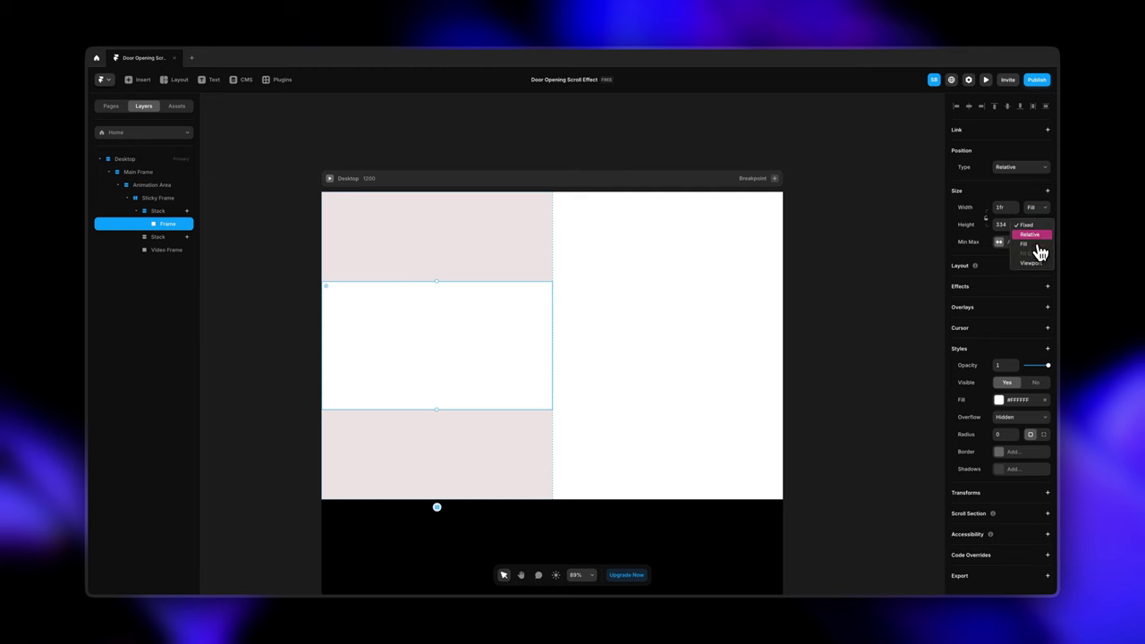
{"action": "left_click", "coordinate": [1035, 245]}
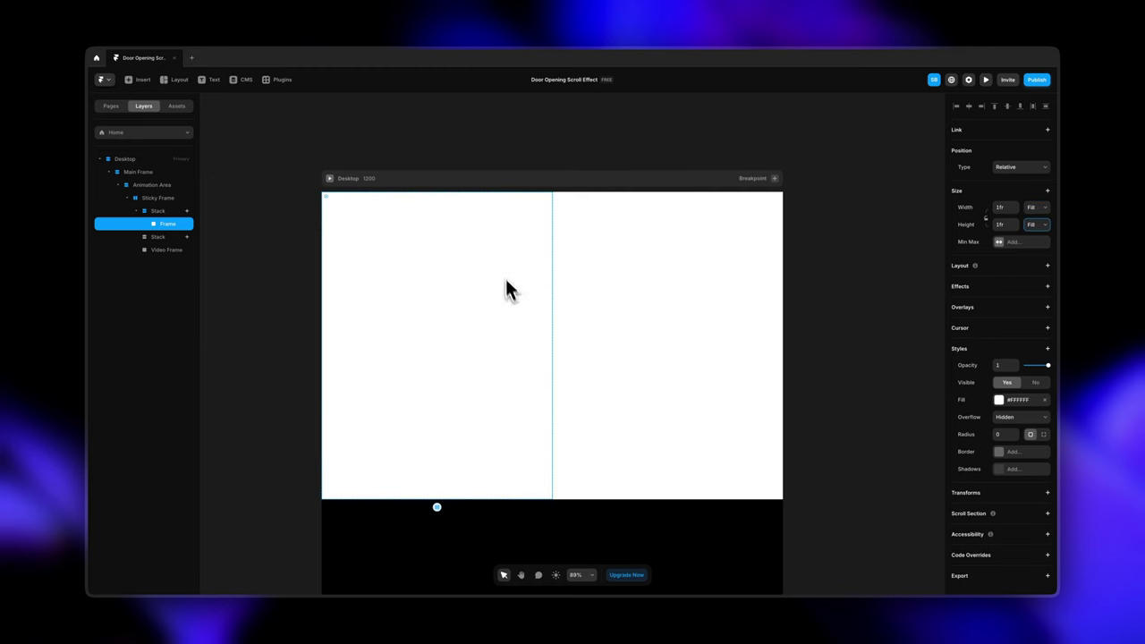
- Fill the frame with the image Enormous Symmetrical Pixar Doors 2.png
{"action": "left_click", "coordinate": [1000, 403]}
{"action": "left_click", "coordinate": [998, 400]}
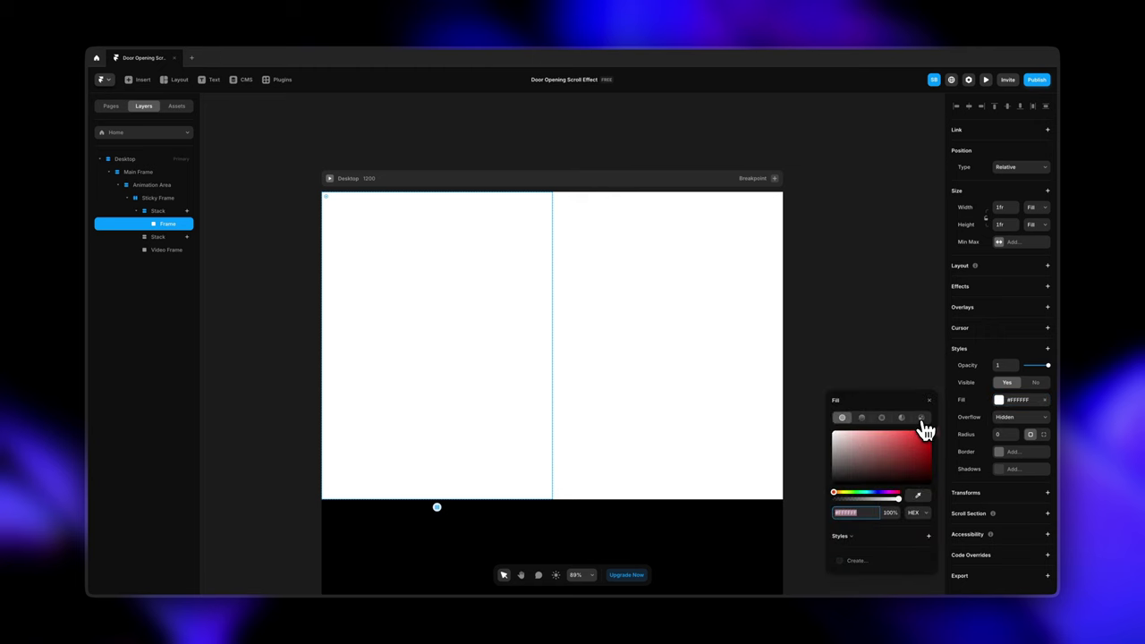
{"action": "left_click", "coordinate": [921, 418]}
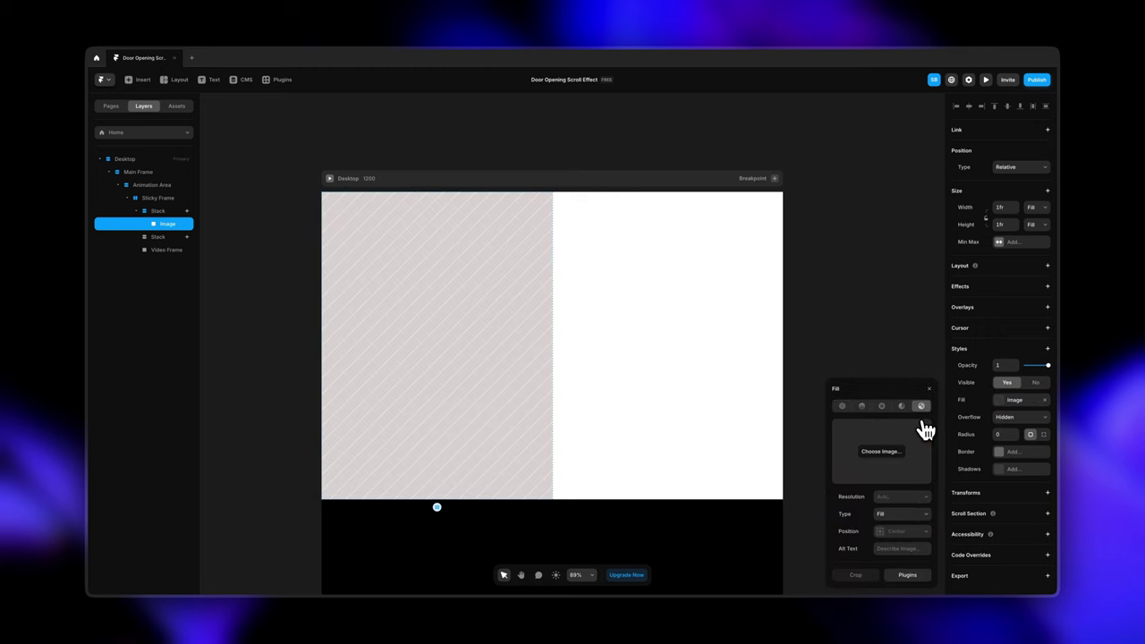
{"action": "left_click", "coordinate": [897, 464]}
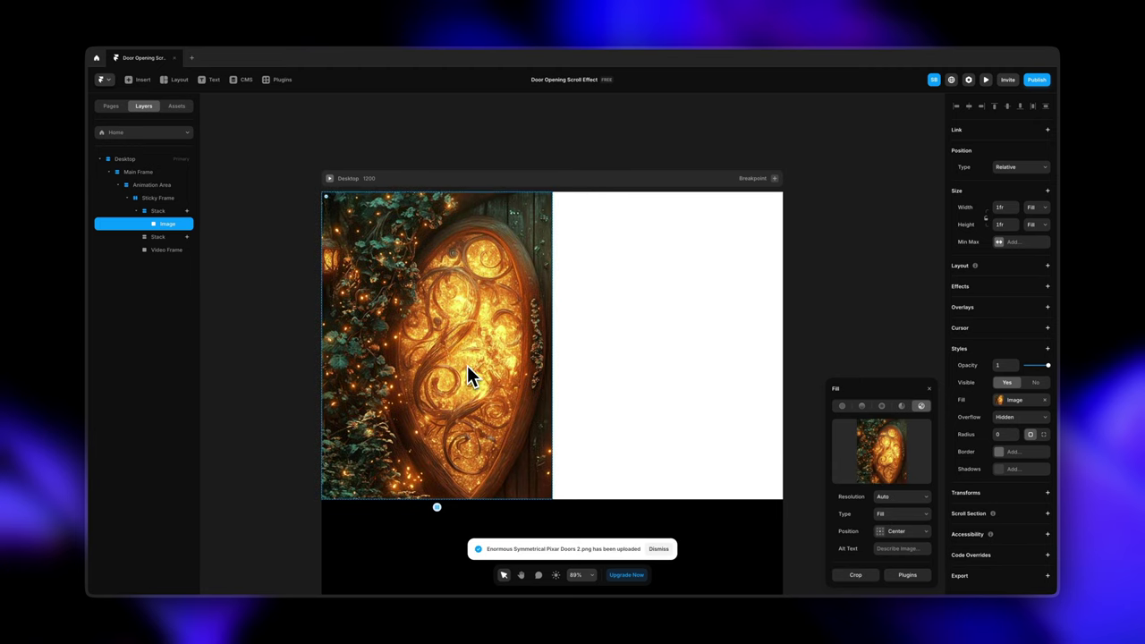
- Rename the two door panels Door 1 and Door 2
{"action": "key", "text": "shift+a"}
{"action": "double_click", "coordinate": [141, 213]}
{"action": "type", "text": "Door 1"}
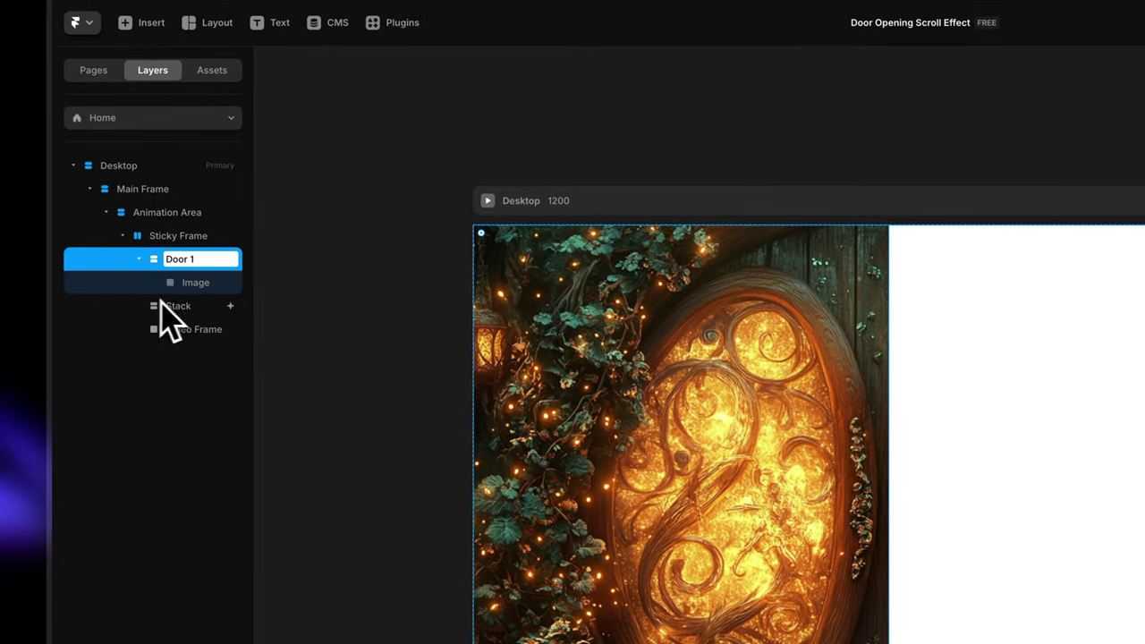
{"action": "left_click", "coordinate": [182, 306]}
{"action": "double_click", "coordinate": [179, 305]}
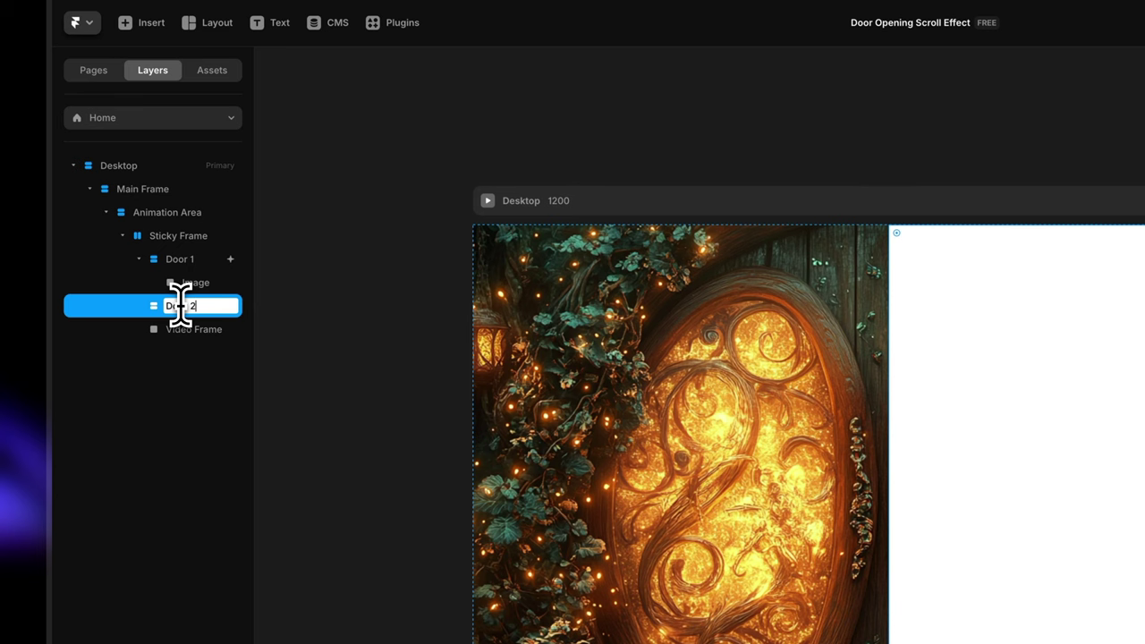
{"action": "type", "text": "Door 2"}
{"action": "key", "text": "Return"}
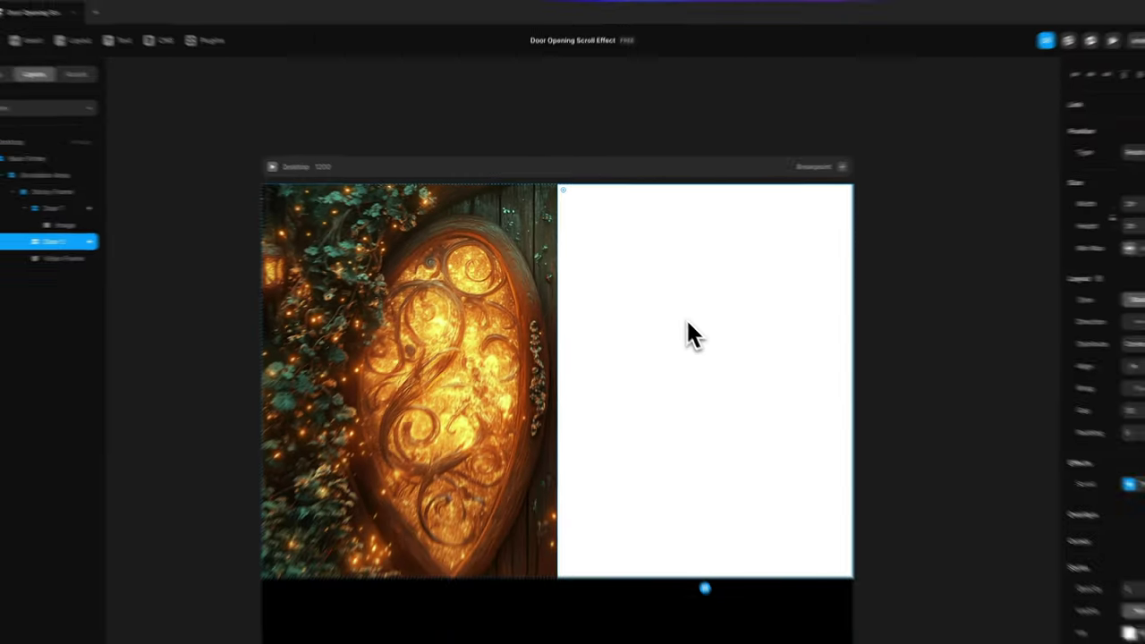
- Draw a frame inside Door 2 with width and height set to Fill
{"action": "key", "text": "f"}
{"action": "left_click_drag", "start_coordinate": [663, 325], "coordinate": [747, 439]}
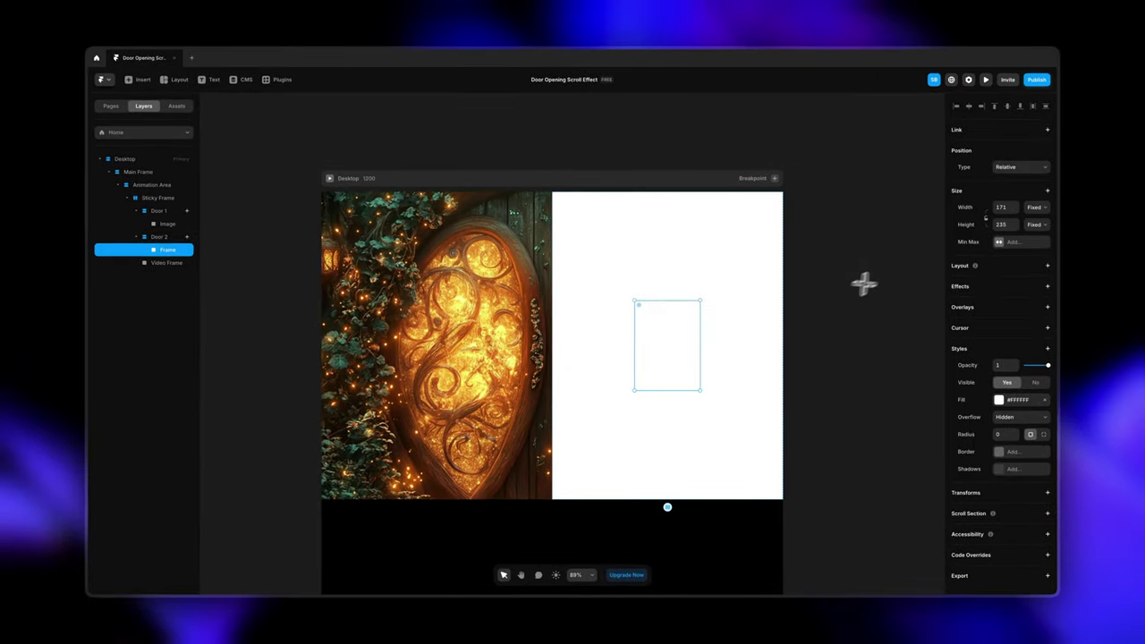
{"action": "left_click", "coordinate": [1036, 208]}
{"action": "left_click", "coordinate": [1039, 227]}
{"action": "left_click", "coordinate": [1036, 225]}
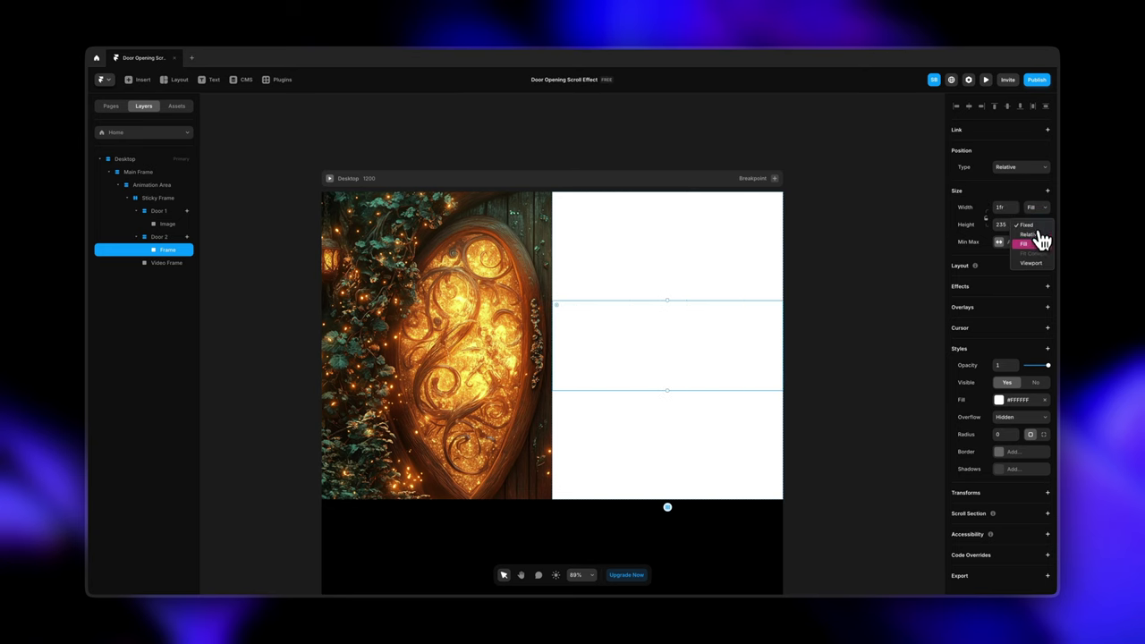
{"action": "left_click", "coordinate": [1039, 245]}
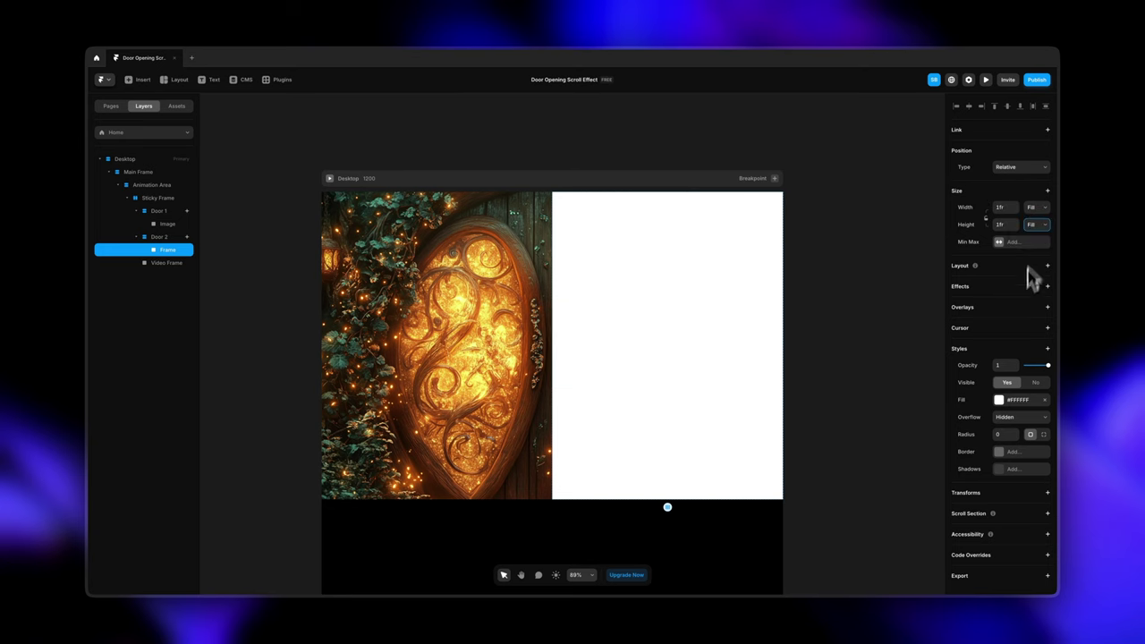
- Fill that frame with the image Enormous Symmetrical Pixar Doors 1.png
{"action": "left_click", "coordinate": [998, 400]}
{"action": "left_click", "coordinate": [921, 417]}
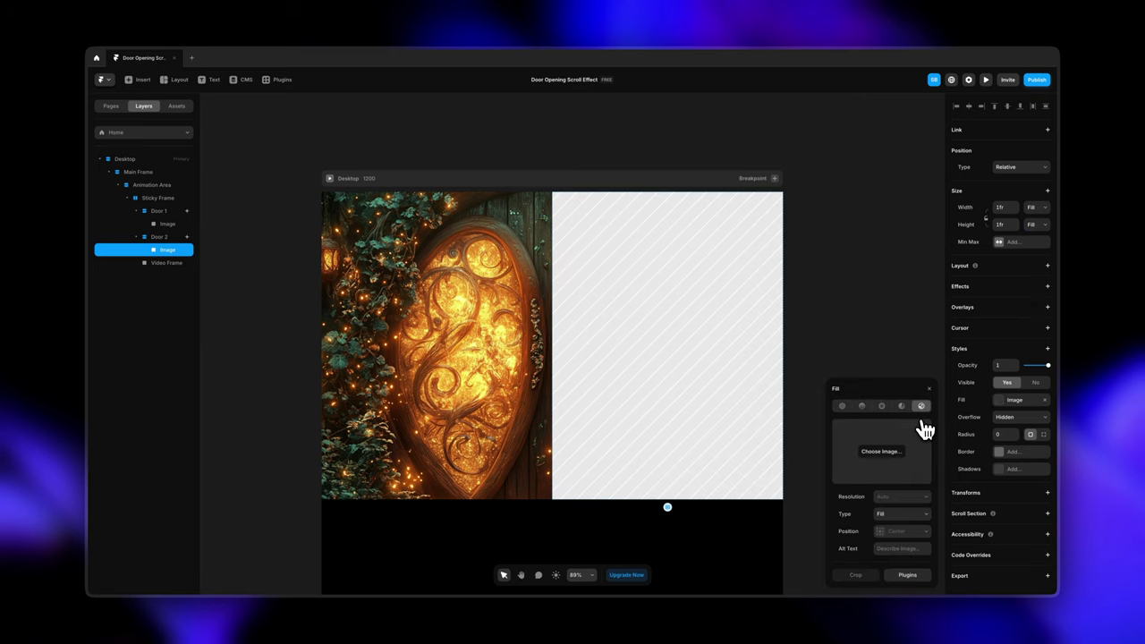
{"action": "left_click", "coordinate": [894, 451]}
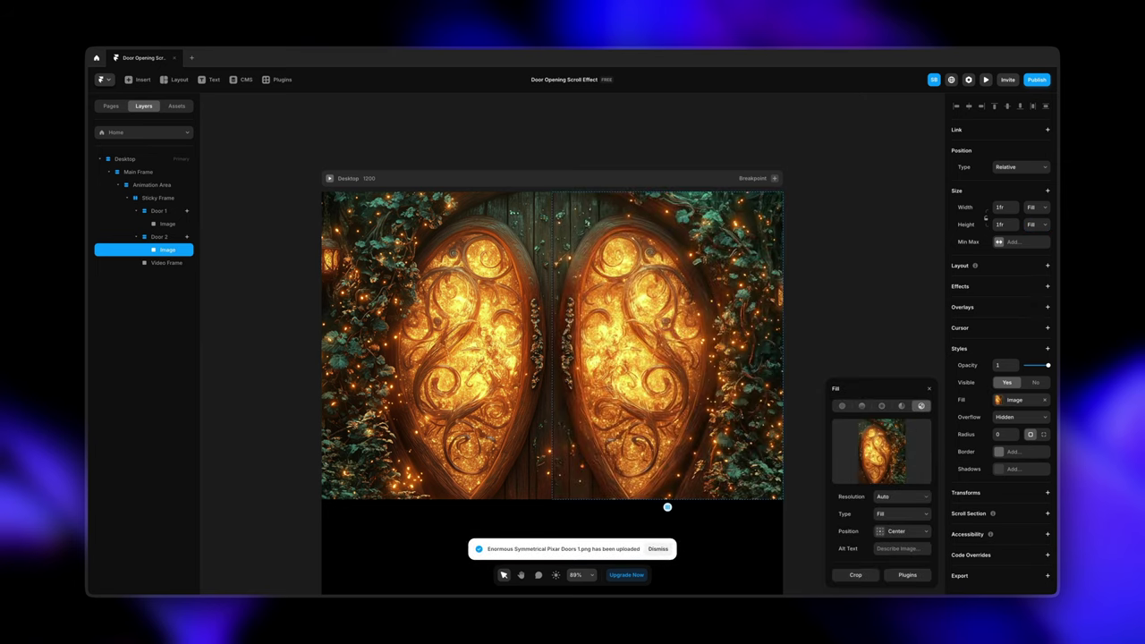
{"action": "left_click", "coordinate": [852, 339]}
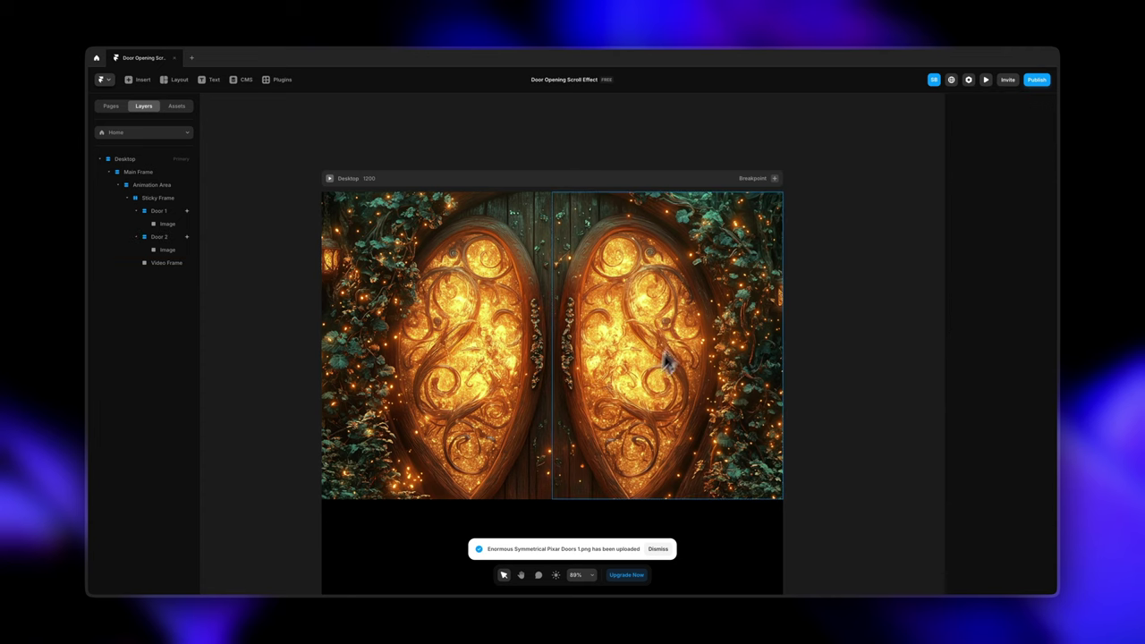
- Preview the Desktop page and scroll to watch the doors slide apart over the green panel
{"action": "left_click", "coordinate": [329, 178]}
{"action": "scroll", "coordinate": [639, 401], "scroll_direction": "down", "scroll_amount": 10}
{"action": "scroll", "coordinate": [646, 404], "scroll_direction": "down", "scroll_amount": 10}
{"action": "scroll", "coordinate": [572, 274], "scroll_direction": "up", "scroll_amount": 20}
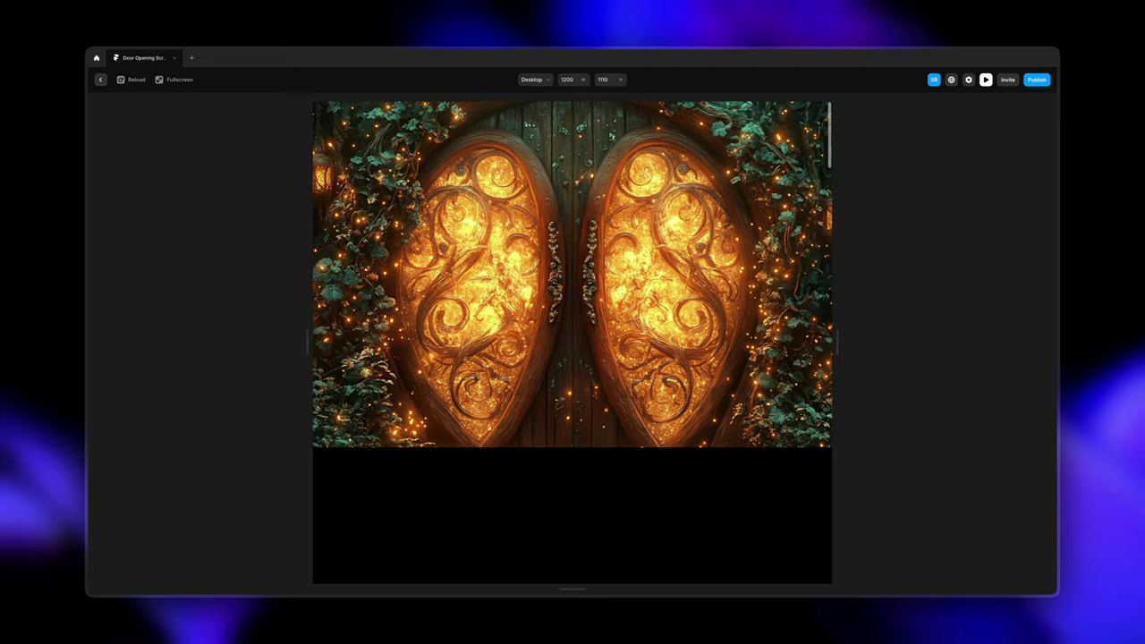
{"action": "scroll", "coordinate": [639, 403], "scroll_direction": "down", "scroll_amount": 10}
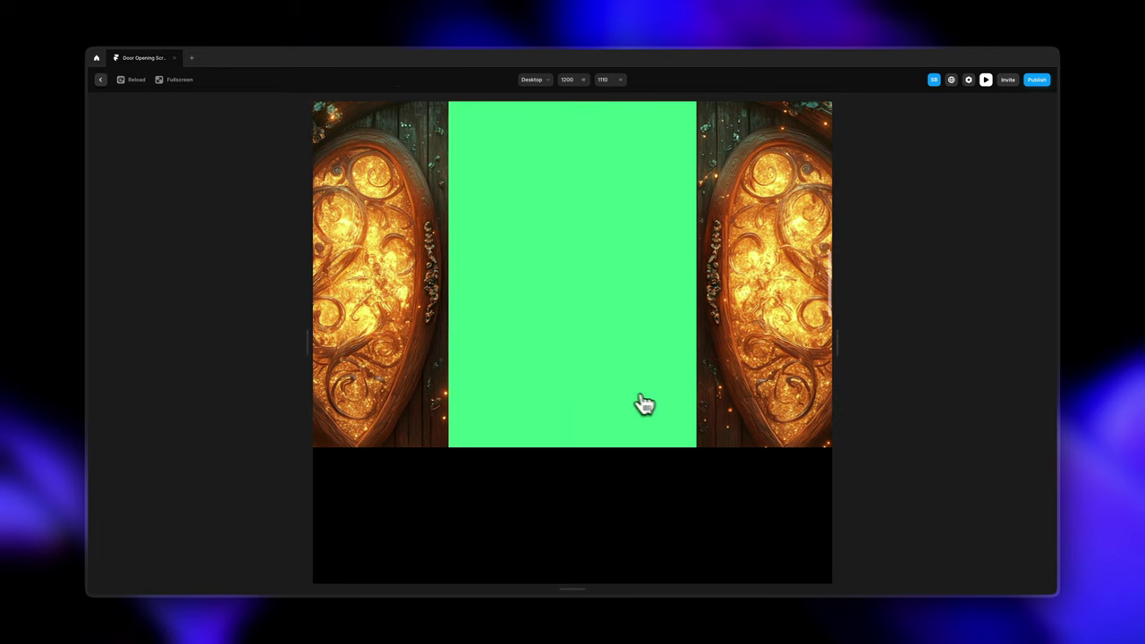
- Back in the editor, collapse both door layers and select Door 1 and Door 2 together
{"action": "left_click", "coordinate": [101, 79]}
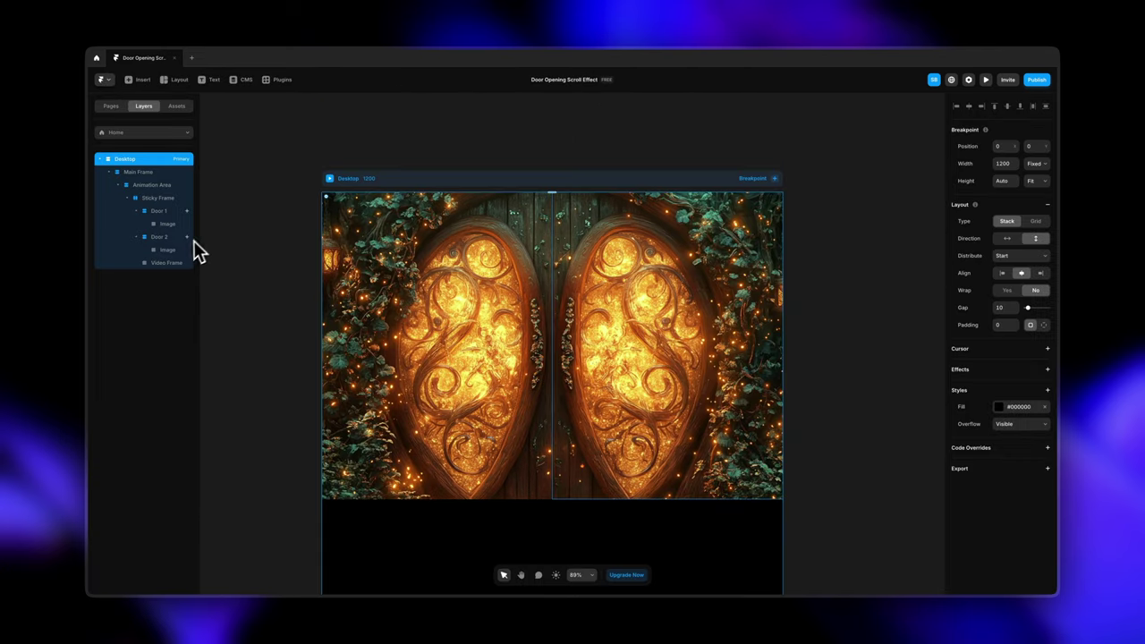
{"action": "left_click", "coordinate": [170, 263]}
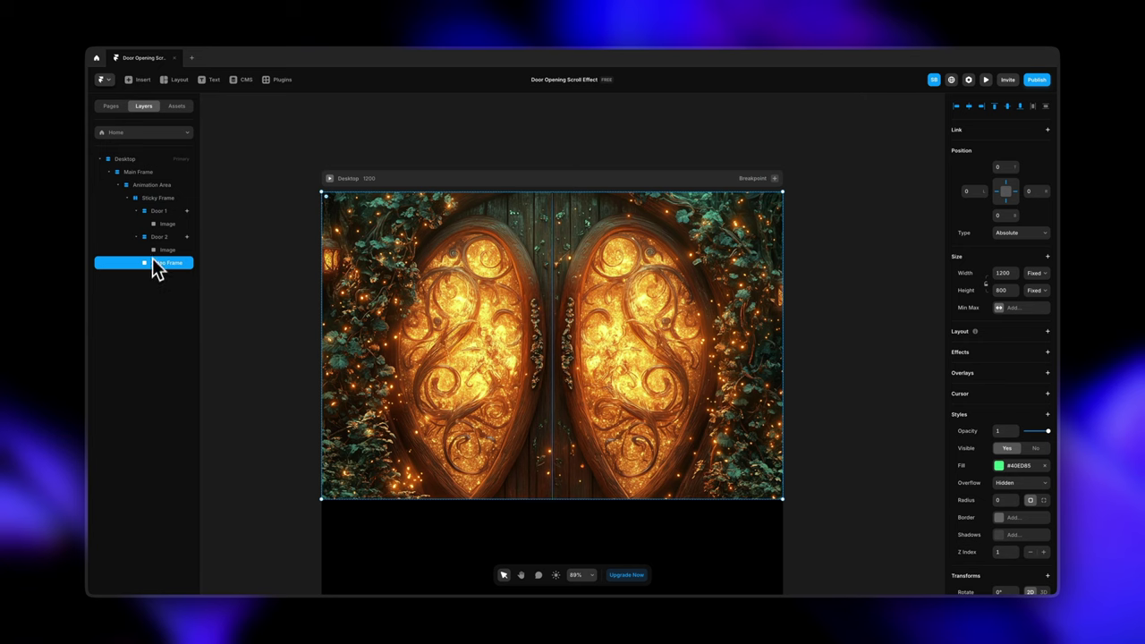
{"action": "left_click", "coordinate": [138, 236]}
{"action": "left_click", "coordinate": [136, 211]}
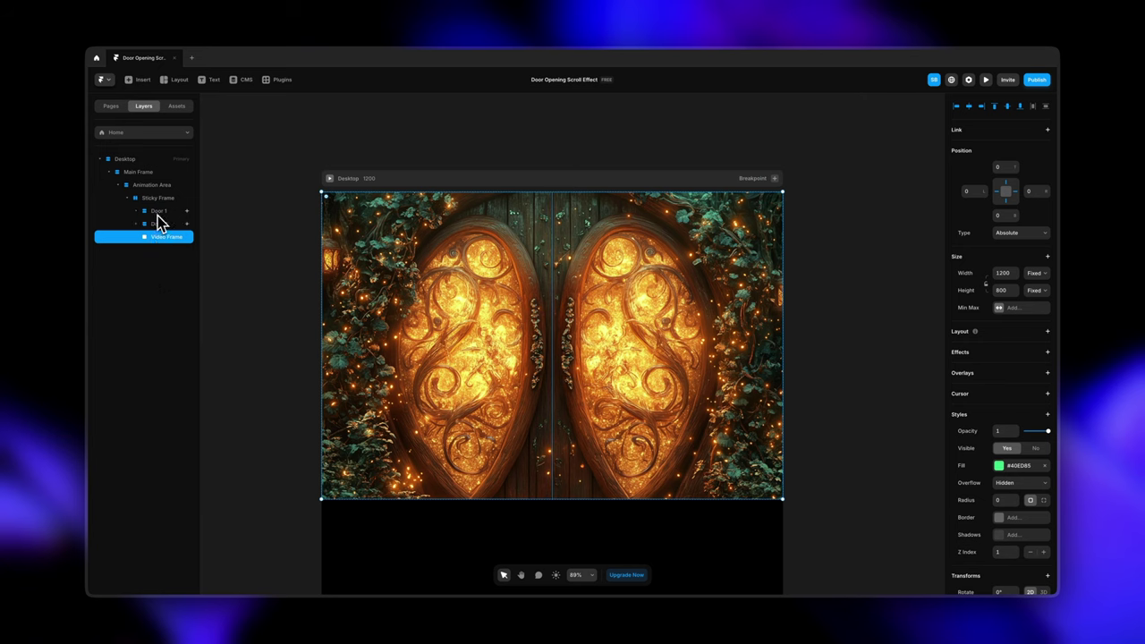
{"action": "left_click", "coordinate": [158, 213]}
{"action": "left_click", "coordinate": [162, 224], "text": "shift"}
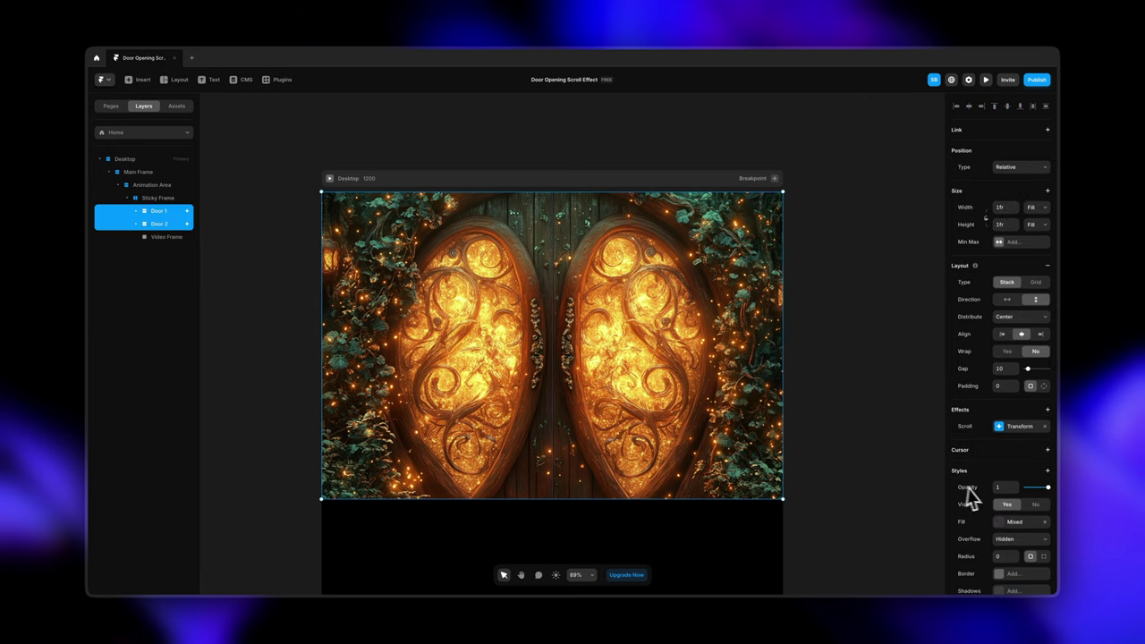
- Set the doors' Visible to No and select the green Video Frame
{"action": "scroll", "coordinate": [1020, 494], "scroll_direction": "down", "scroll_amount": 4}
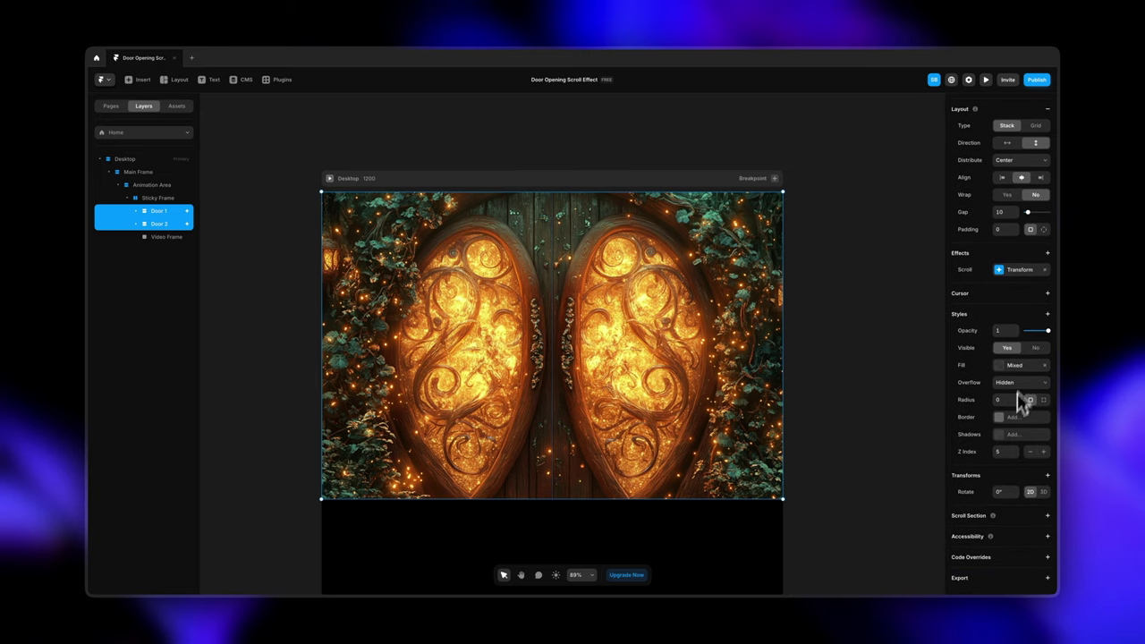
{"action": "left_click", "coordinate": [1035, 348]}
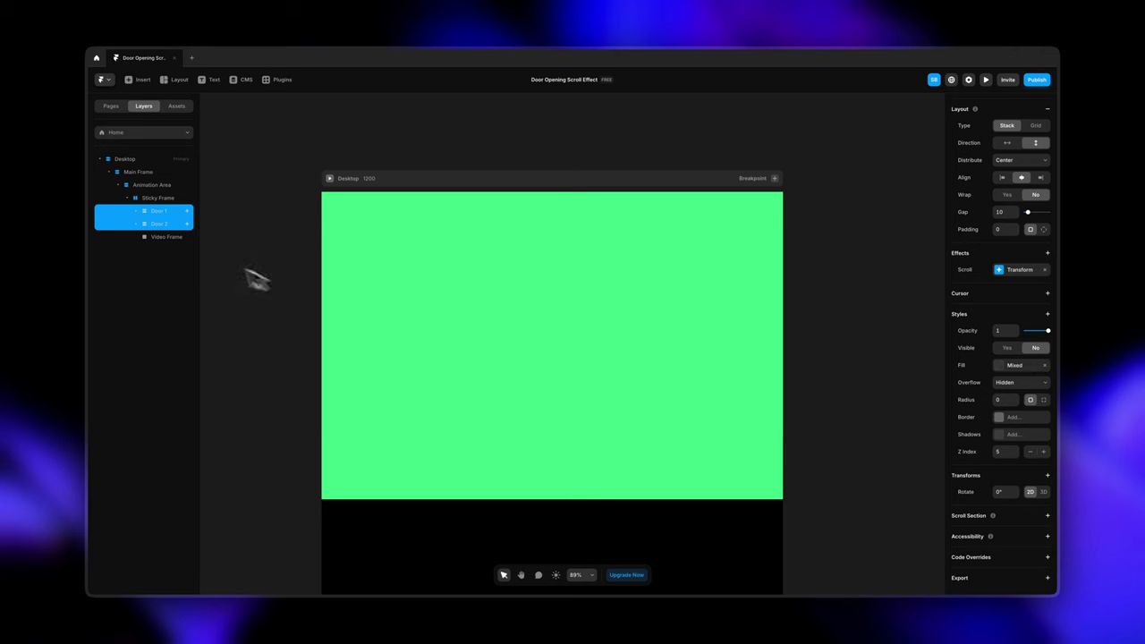
{"action": "left_click", "coordinate": [175, 238]}
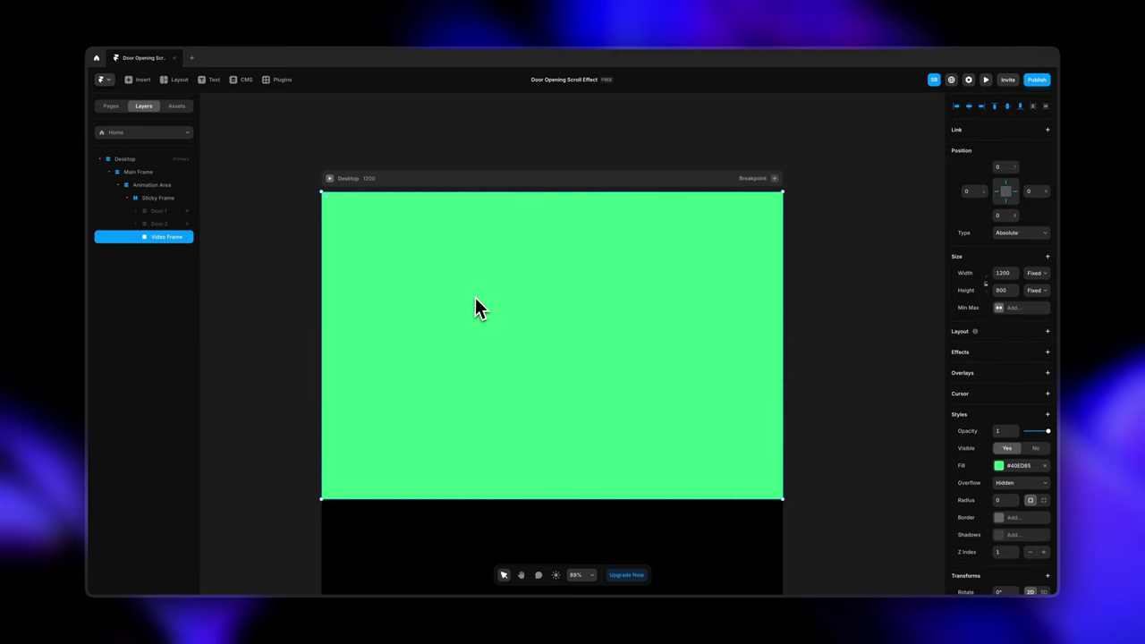
{"action": "left_click", "coordinate": [142, 81]}
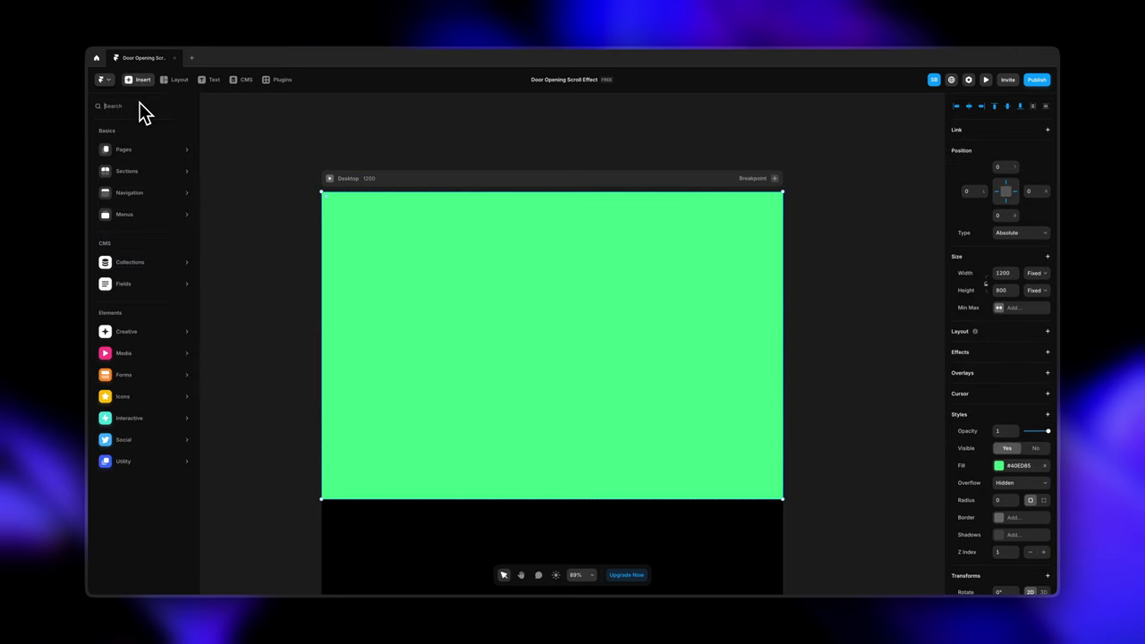
- Search Insert for 'video' and drop a Video element into the green Video Frame
{"action": "type", "text": "video"}
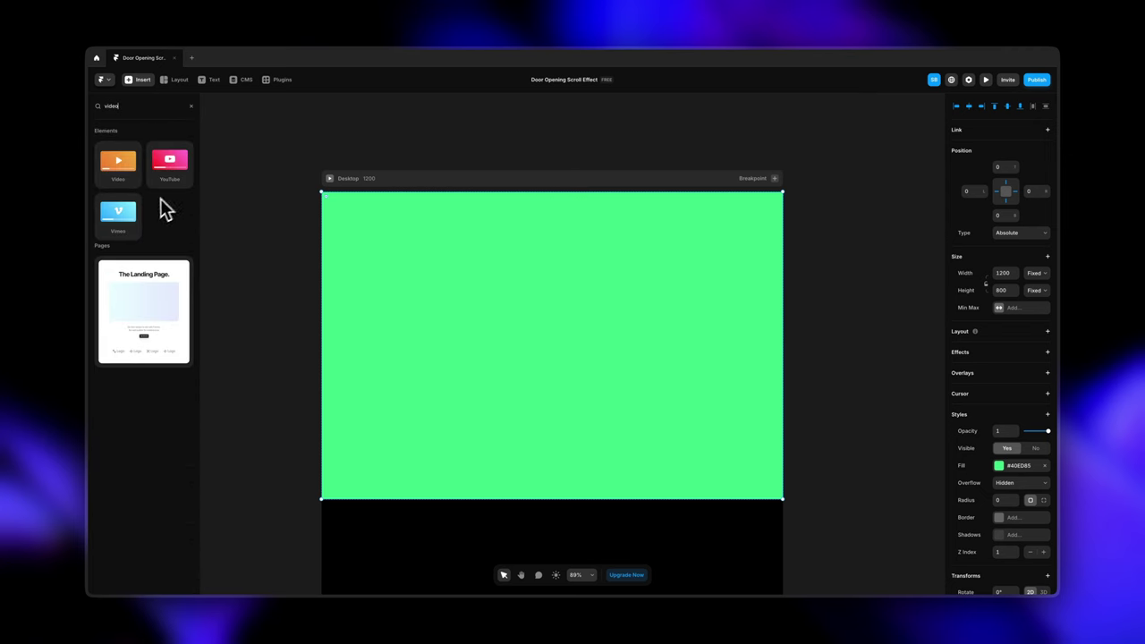
{"action": "left_click_drag", "start_coordinate": [128, 181], "coordinate": [473, 315]}
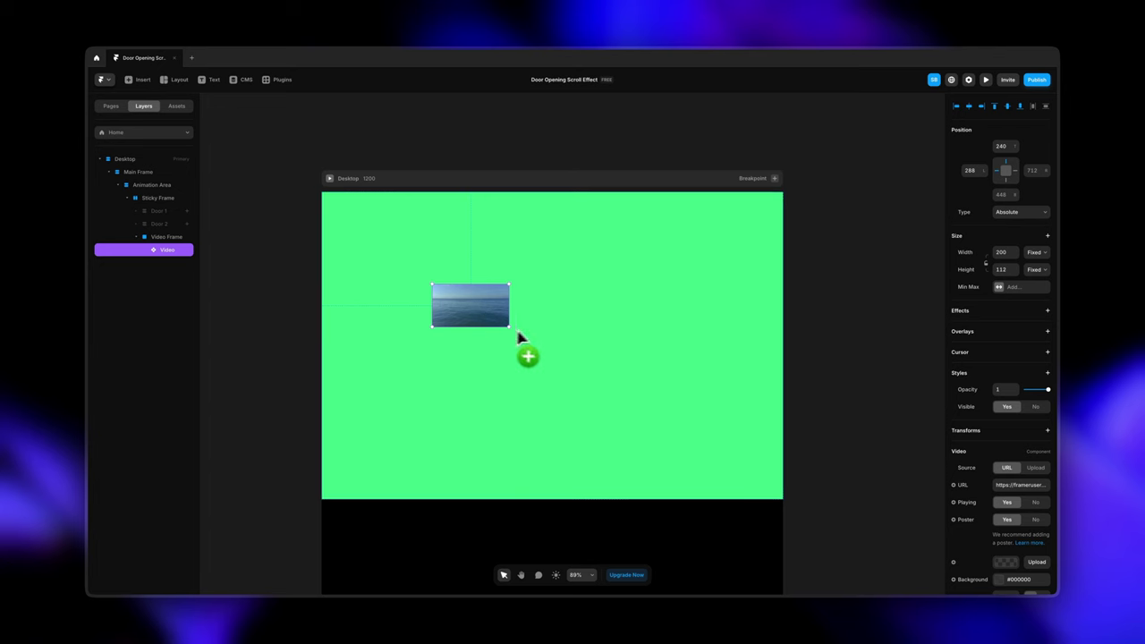
{"action": "left_click", "coordinate": [1035, 252]}
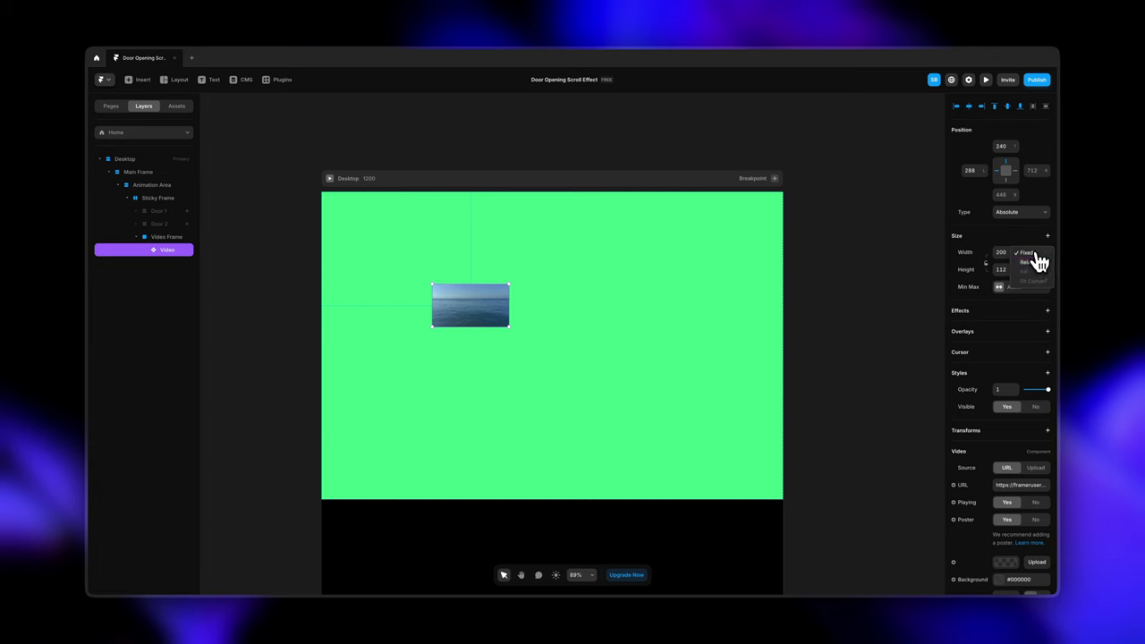
{"action": "left_click", "coordinate": [1030, 235]}
- Set all of the video's position offsets to 0 so it fills the frame
{"action": "left_click", "coordinate": [1005, 148]}
{"action": "type", "text": "0"}
{"action": "left_click", "coordinate": [973, 170]}
{"action": "type", "text": "0"}
{"action": "left_click", "coordinate": [1033, 171]}
{"action": "type", "text": "0"}
{"action": "left_click", "coordinate": [1003, 194]}
{"action": "type", "text": "0"}
{"action": "key", "text": "Return"}
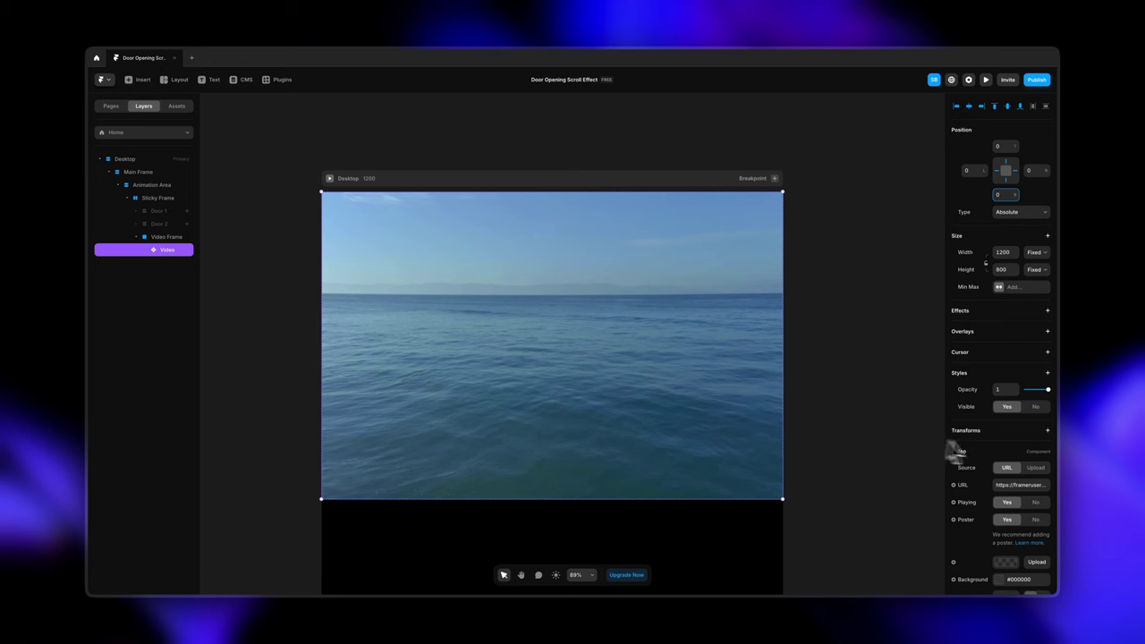
- Set the video Source to Upload and load My Movie 39.mp4
{"action": "scroll", "coordinate": [1011, 450], "scroll_direction": "down", "scroll_amount": 2}
{"action": "scroll", "coordinate": [1012, 451], "scroll_direction": "down", "scroll_amount": 5}
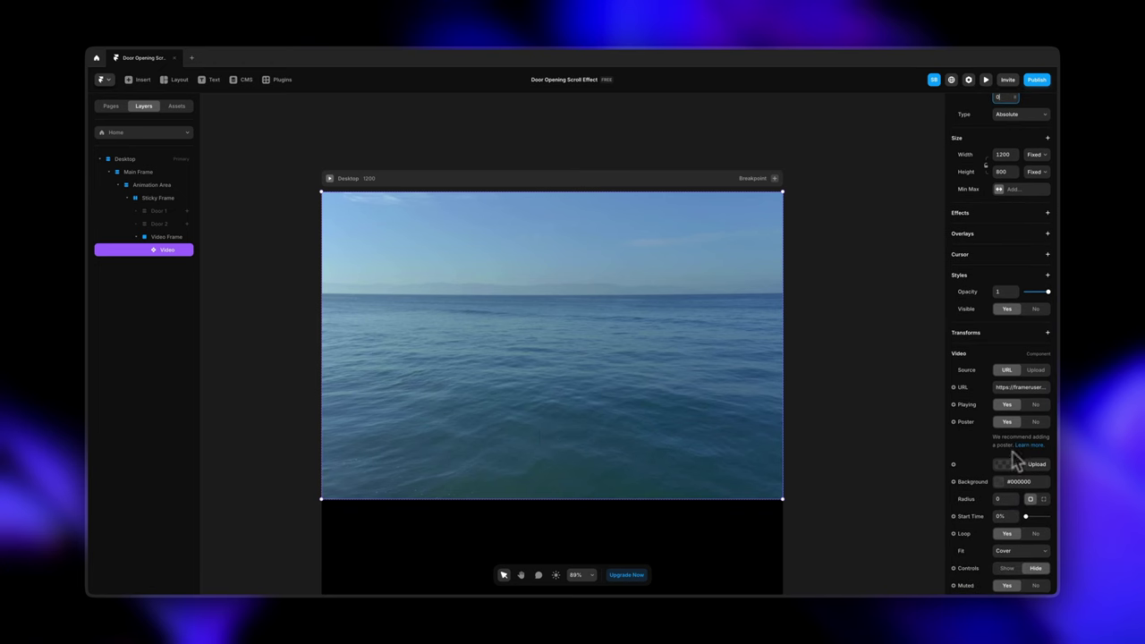
{"action": "scroll", "coordinate": [1033, 358], "scroll_direction": "down", "scroll_amount": 3}
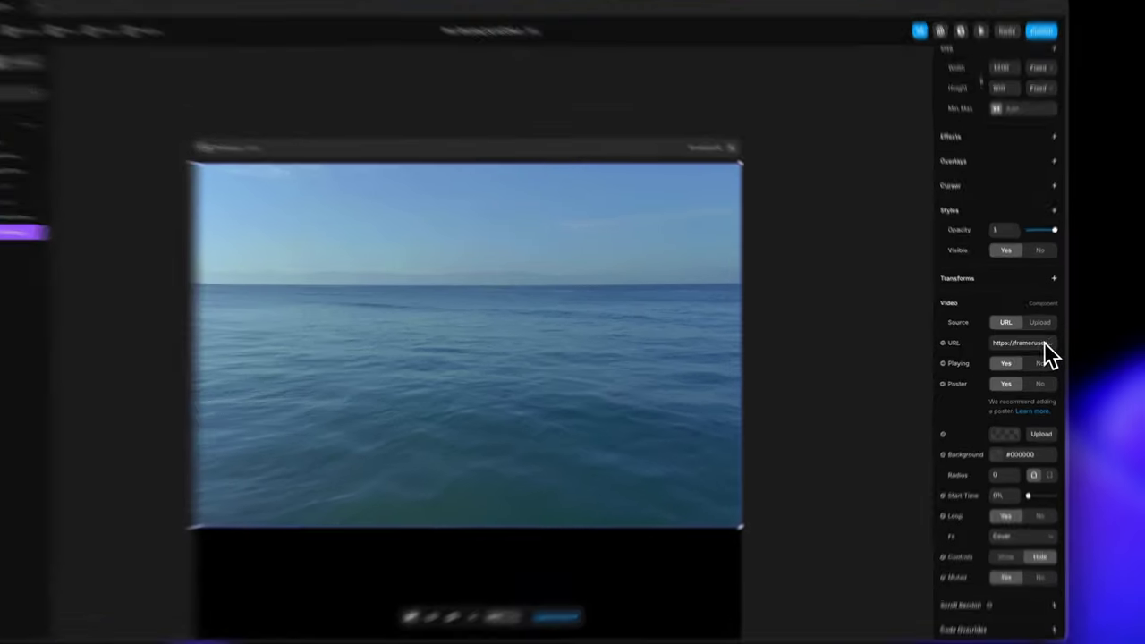
{"action": "left_click", "coordinate": [1036, 327]}
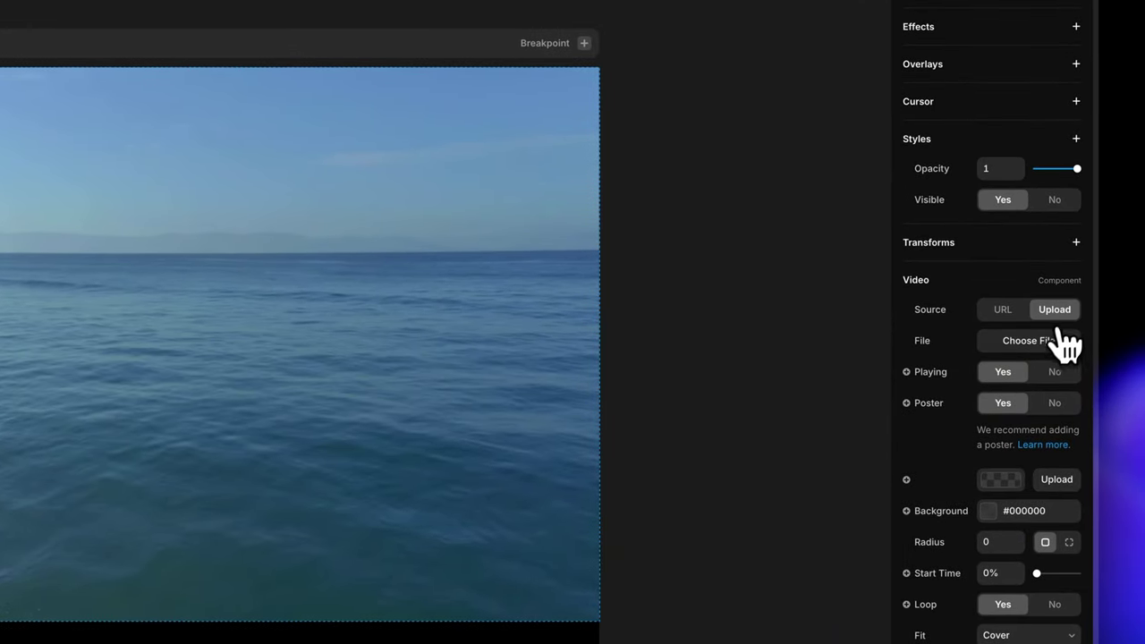
{"action": "left_click", "coordinate": [1049, 353]}
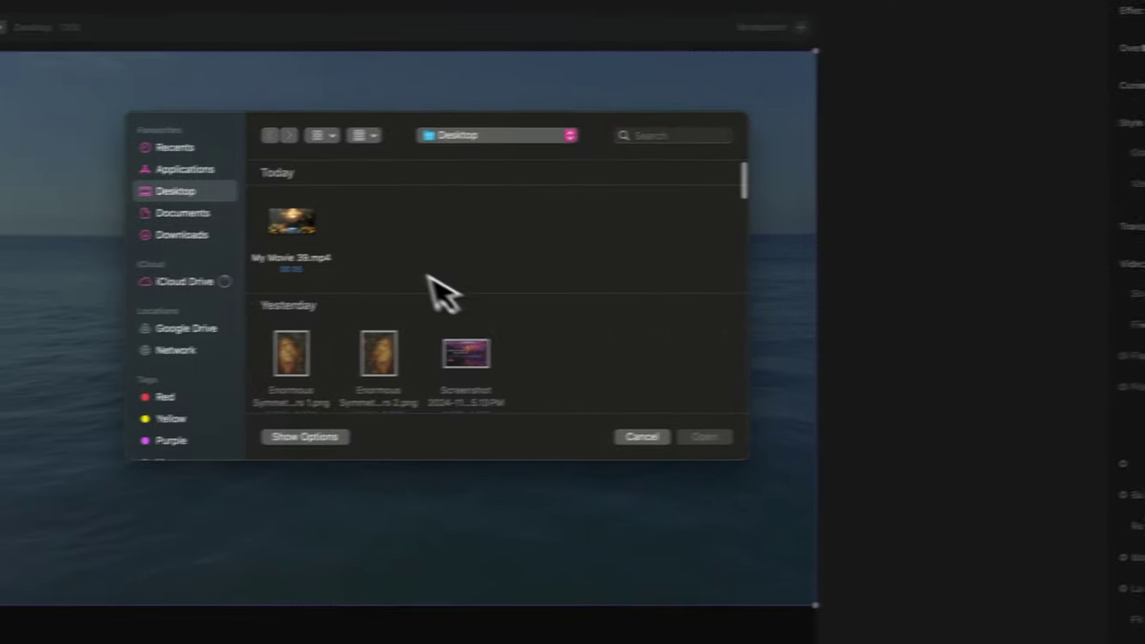
{"action": "left_click", "coordinate": [293, 223]}
{"action": "left_click", "coordinate": [705, 436]}
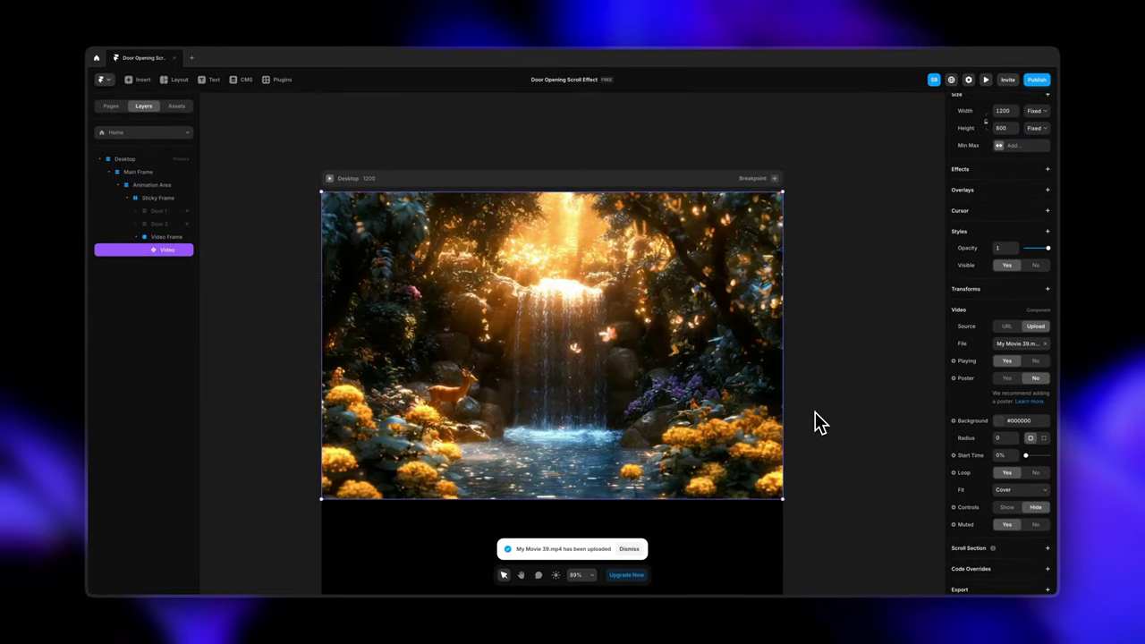
{"action": "left_click", "coordinate": [814, 414]}
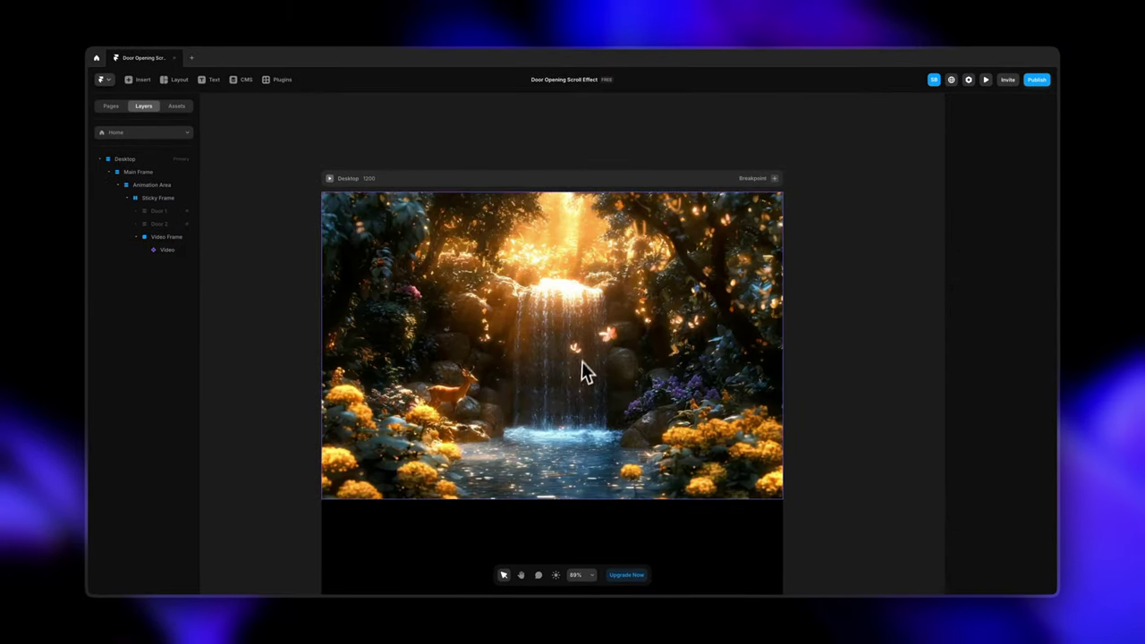
- Preview the page, then set Door 1 and Door 2 Visible back to Yes
{"action": "key", "text": "super+p"}
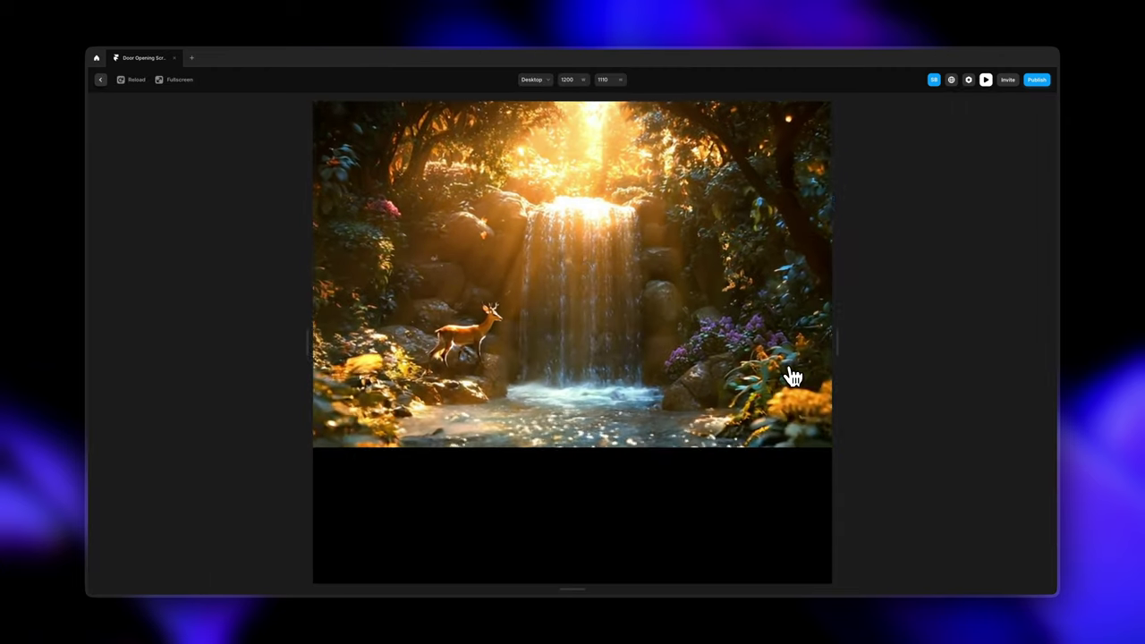
{"action": "left_click", "coordinate": [101, 80]}
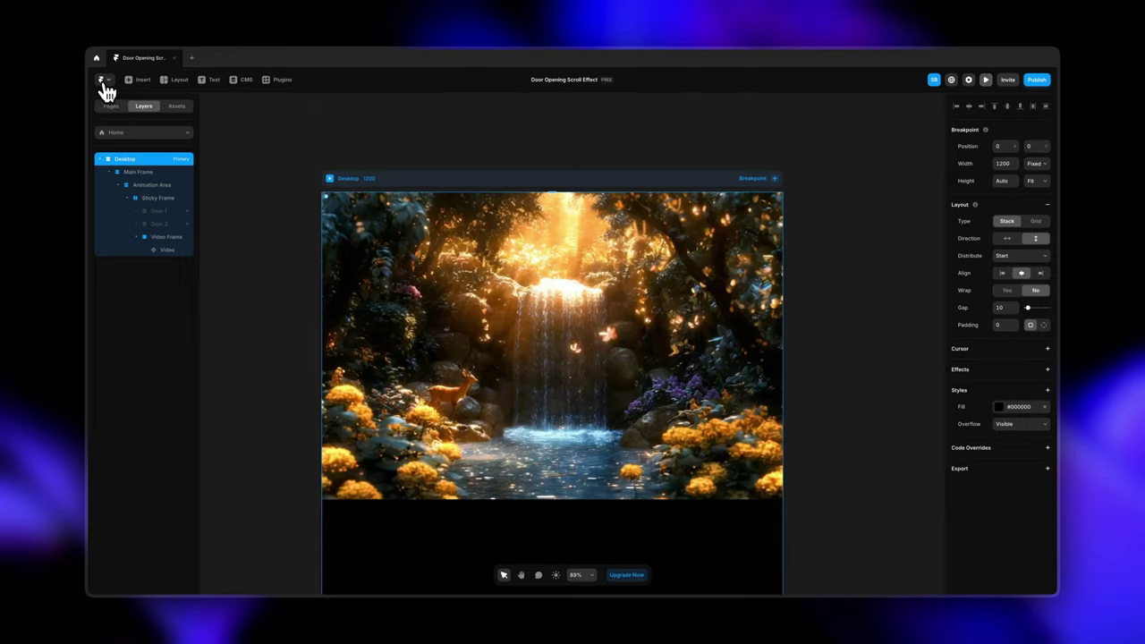
{"action": "left_click", "coordinate": [174, 211]}
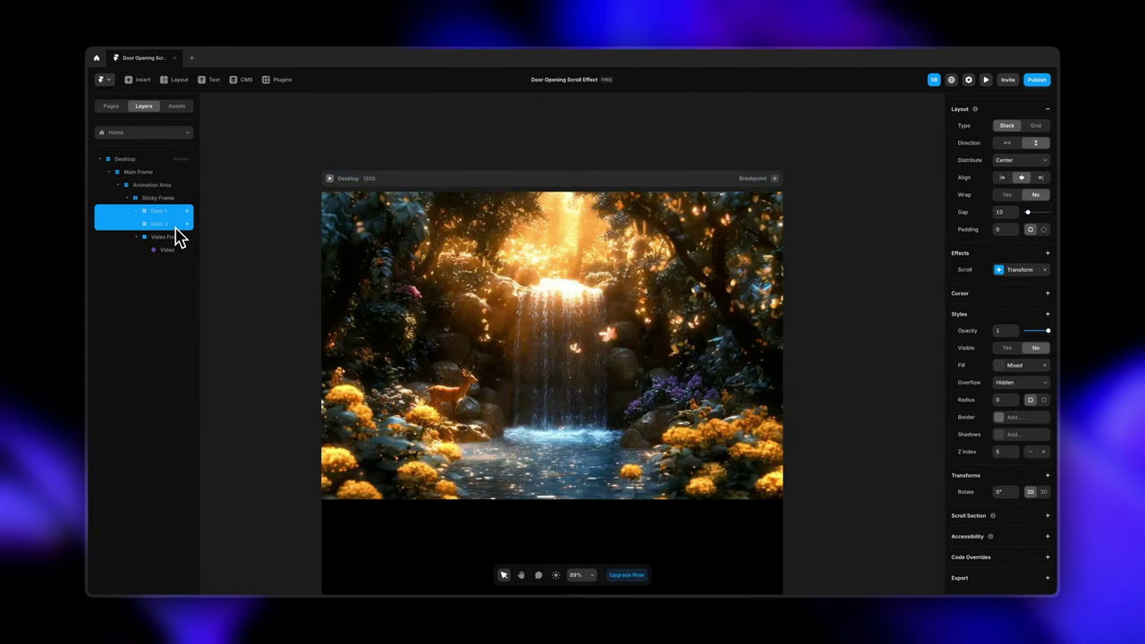
{"action": "left_click", "coordinate": [1012, 361]}
{"action": "left_click", "coordinate": [876, 367]}
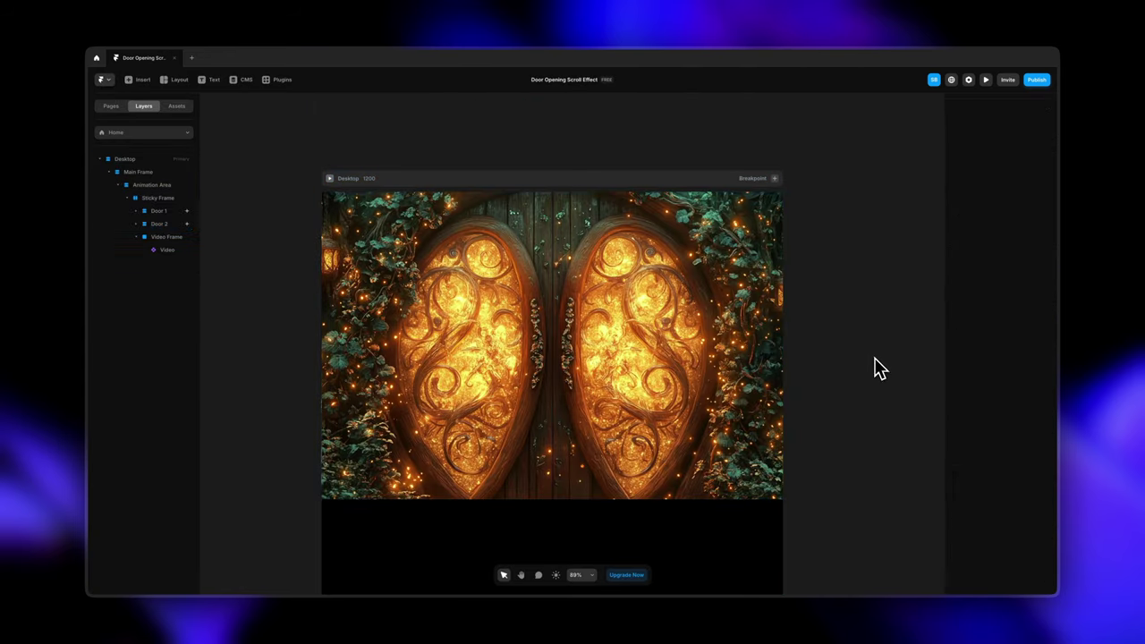
- Preview again and scroll to watch the doors slide apart over the waterfall video
{"action": "left_click", "coordinate": [330, 178]}
{"action": "left_click", "coordinate": [647, 304]}
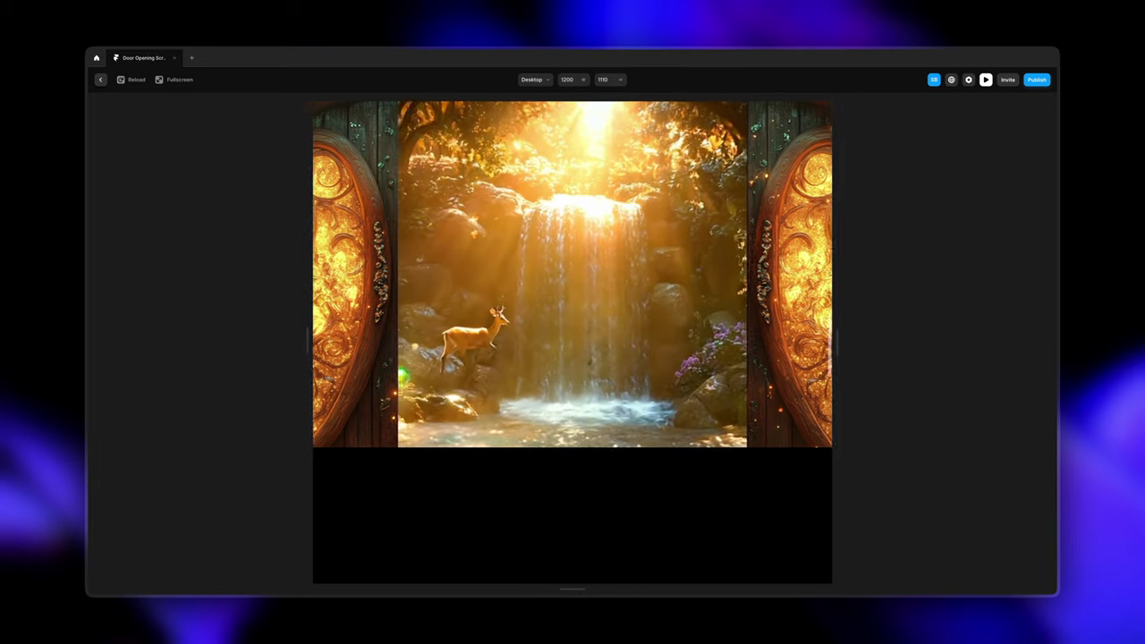
{"action": "scroll", "coordinate": [573, 340], "scroll_direction": "down", "scroll_amount": 5}
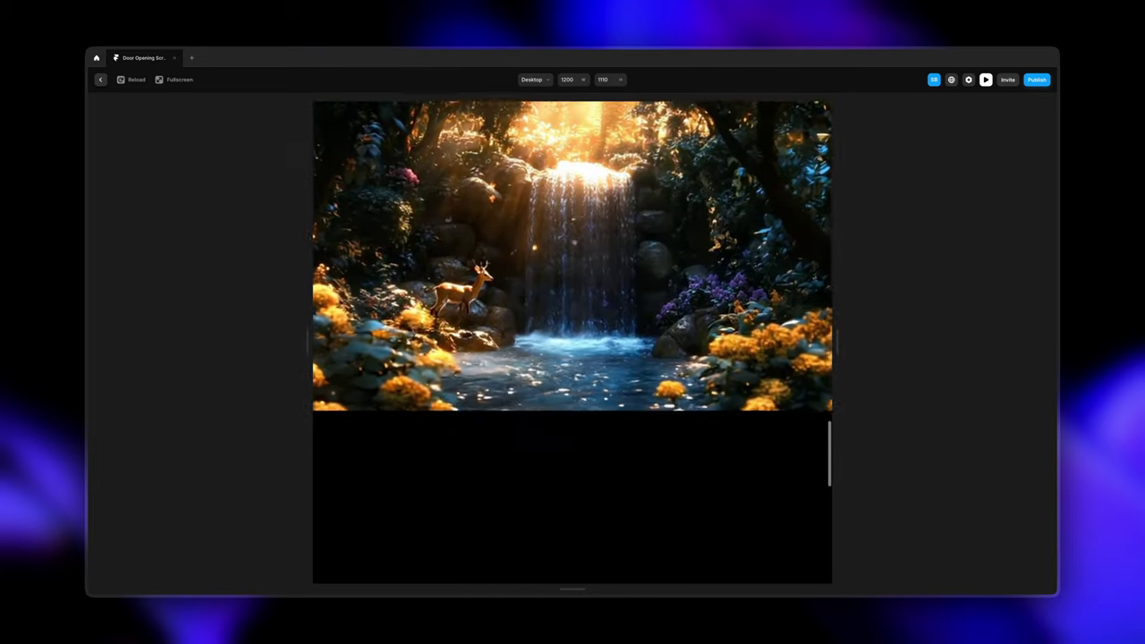
{"action": "scroll", "coordinate": [573, 340], "scroll_direction": "up", "scroll_amount": 5}
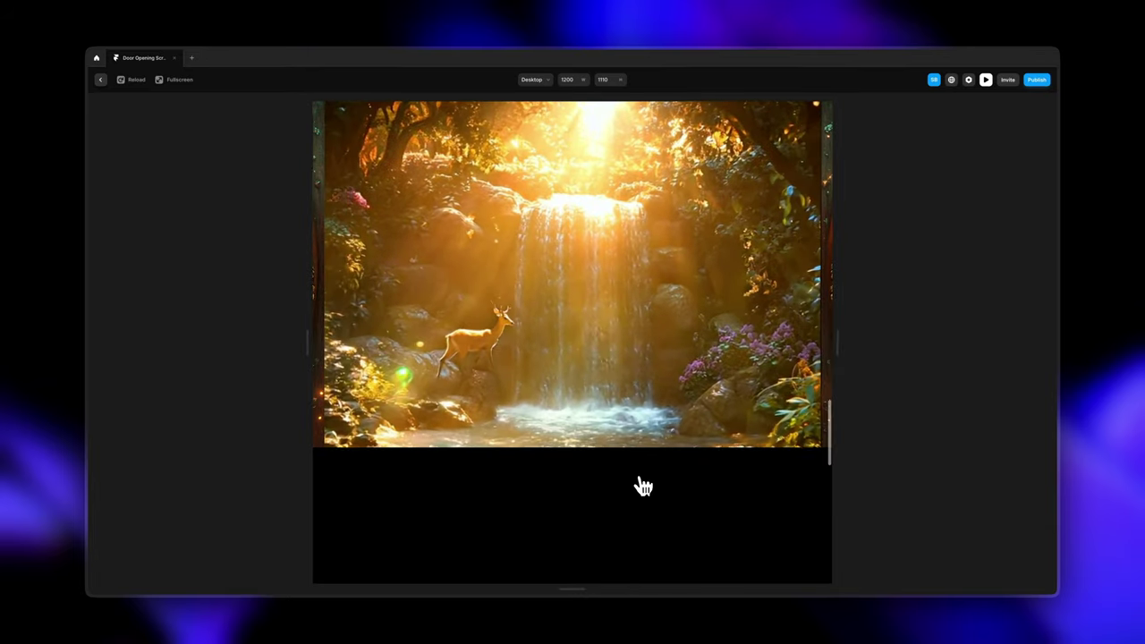
{"action": "scroll", "coordinate": [643, 483], "scroll_direction": "down", "scroll_amount": 5}
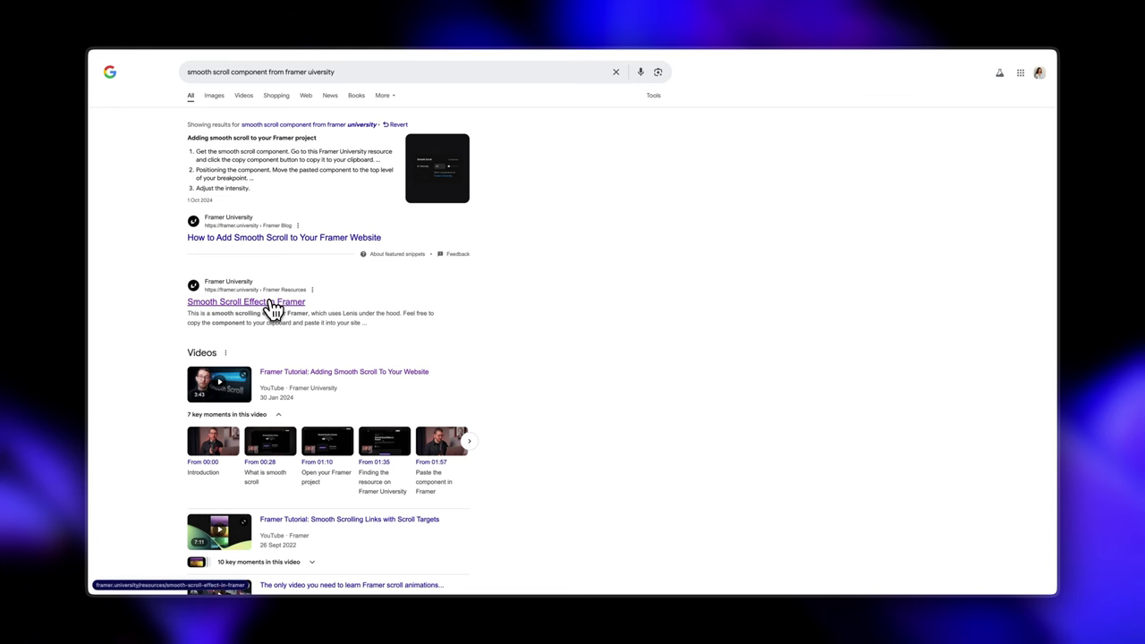
- Copy the Smooth Scroll Effect in Framer component and paste it into the project
{"action": "mouse_move", "coordinate": [273, 309]}
{"action": "left_click", "coordinate": [271, 307]}
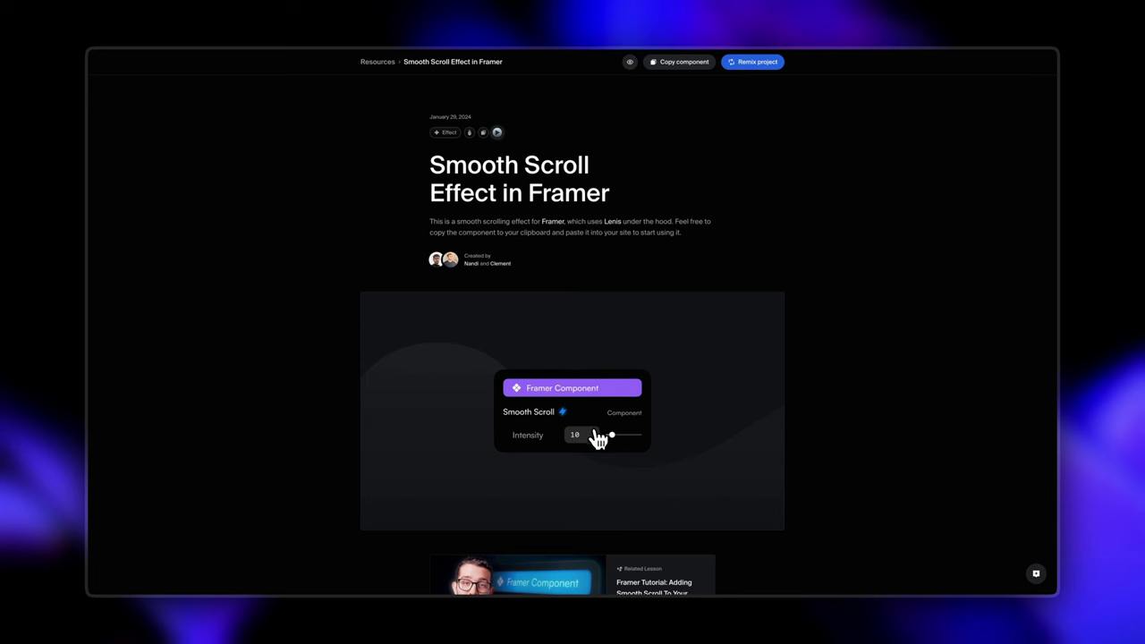
{"action": "left_click", "coordinate": [689, 87]}
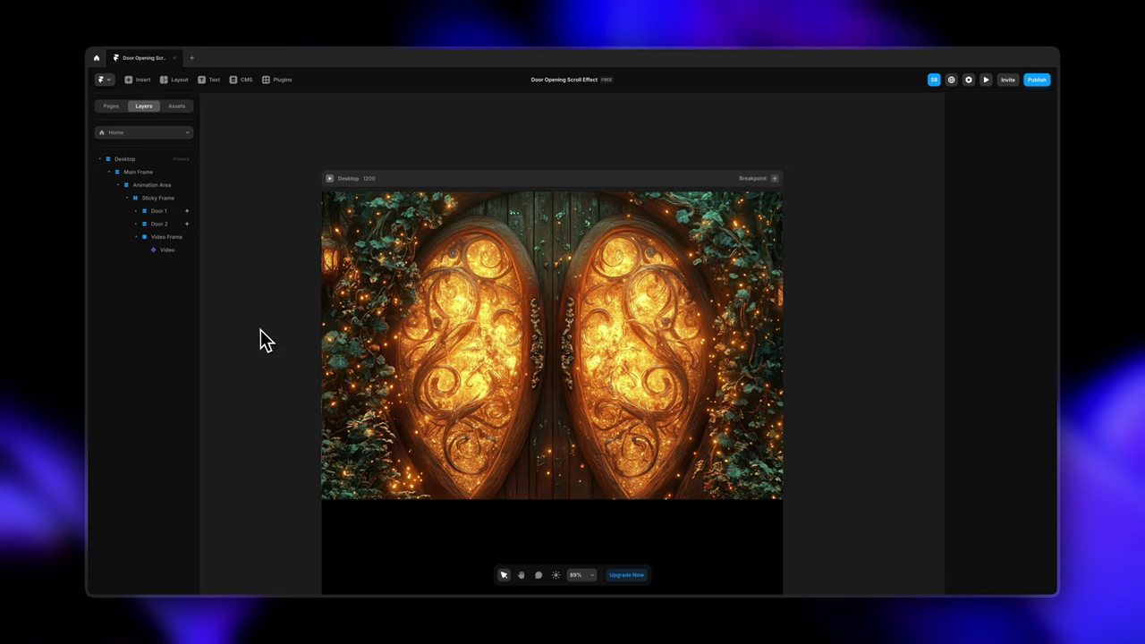
{"action": "key", "text": "ctrl+v"}
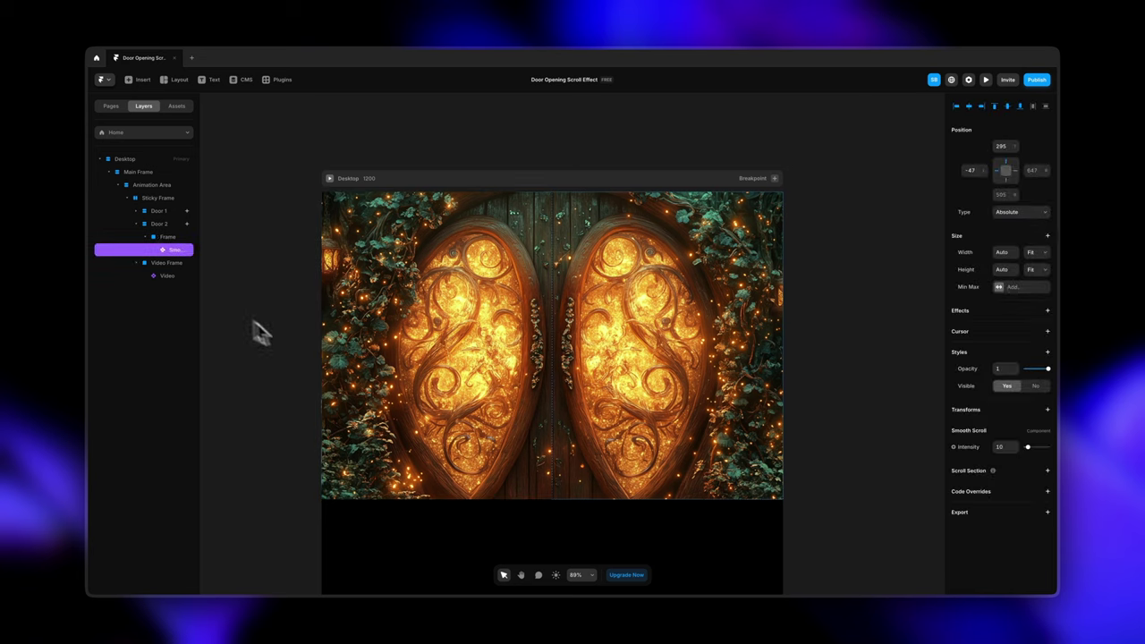
- Move Smooth Scroll directly under Desktop, then preview and scroll to check the smoother door motion
{"action": "left_click_drag", "start_coordinate": [175, 259], "coordinate": [156, 171]}
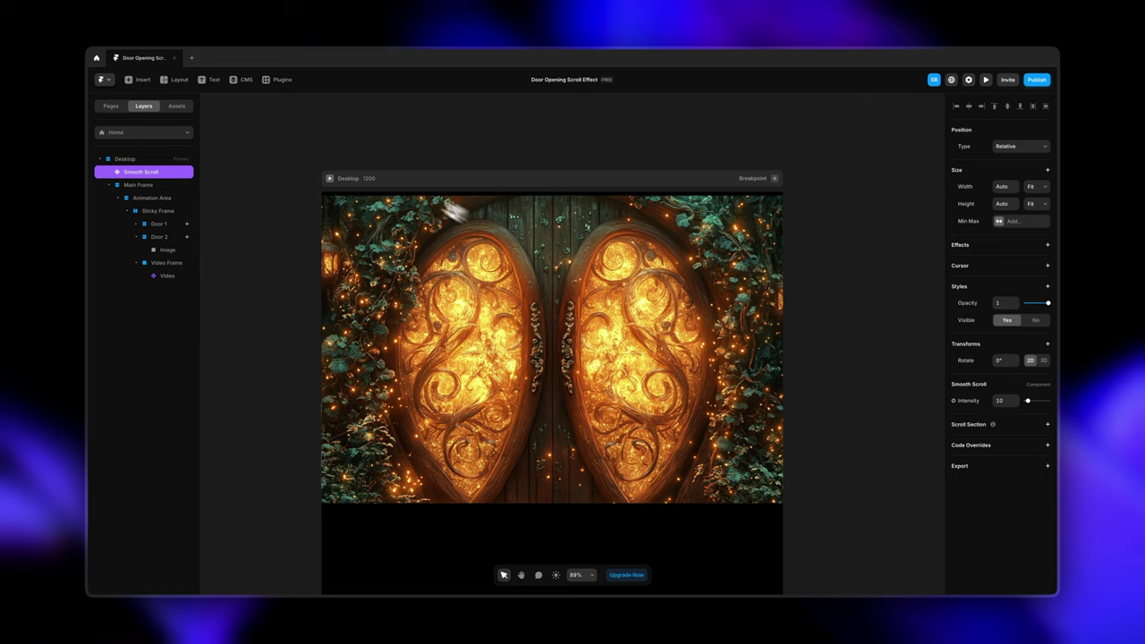
{"action": "left_click", "coordinate": [330, 178]}
{"action": "scroll", "coordinate": [679, 377], "scroll_direction": "down", "scroll_amount": 5}
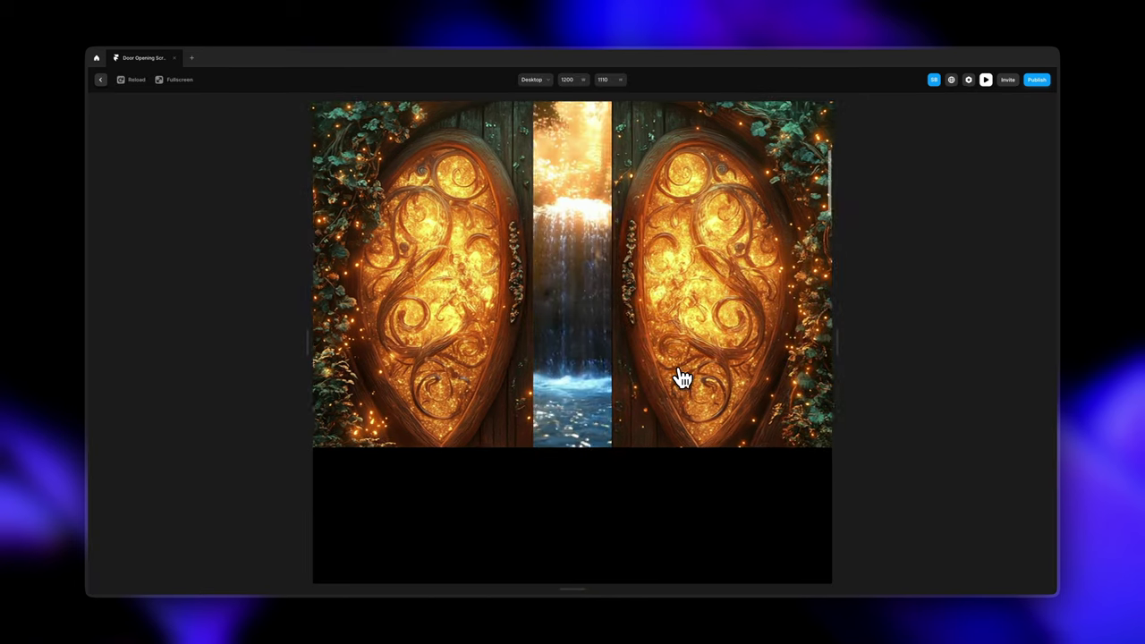
{"action": "scroll", "coordinate": [572, 274], "scroll_direction": "down", "scroll_amount": 3}
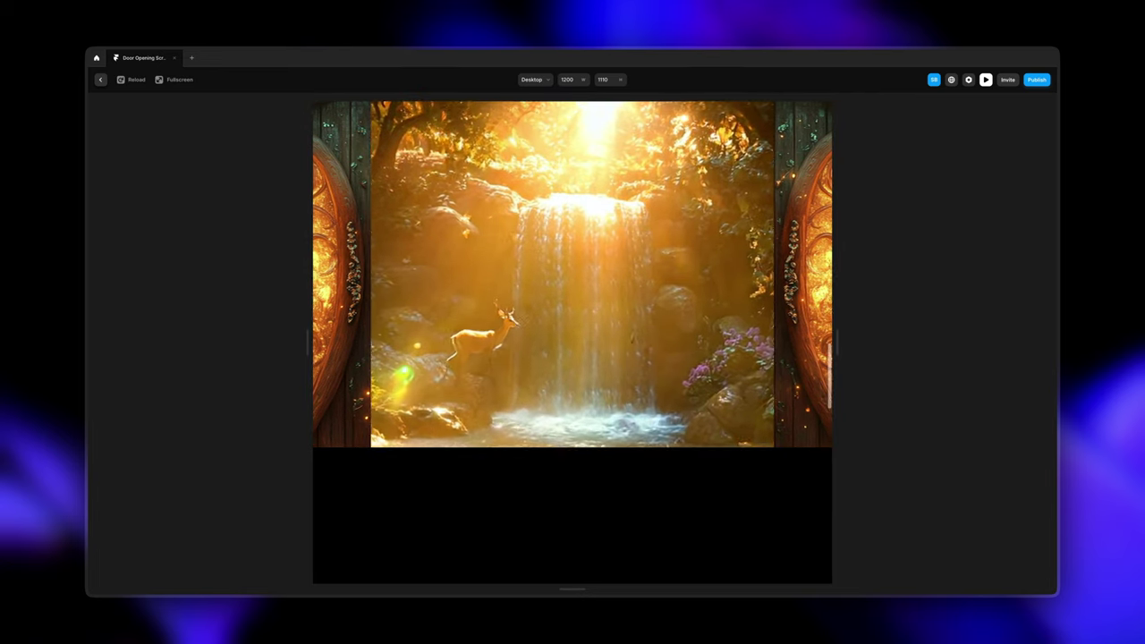
{"action": "scroll", "coordinate": [573, 274], "scroll_direction": "up", "scroll_amount": 8}
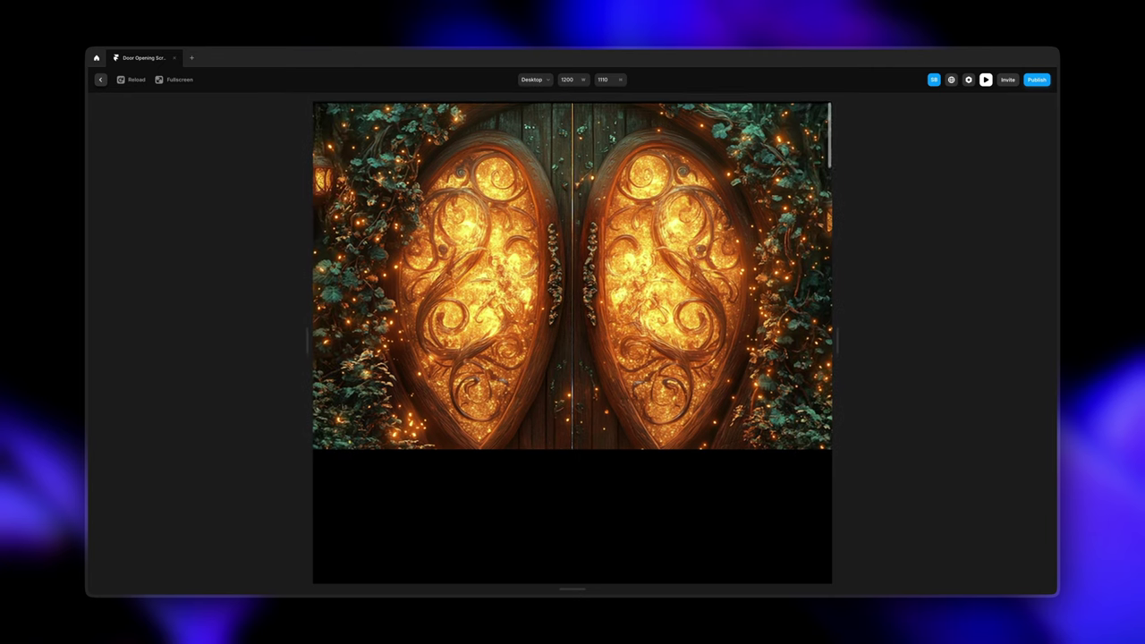
{"action": "scroll", "coordinate": [572, 274], "scroll_direction": "down", "scroll_amount": 5}
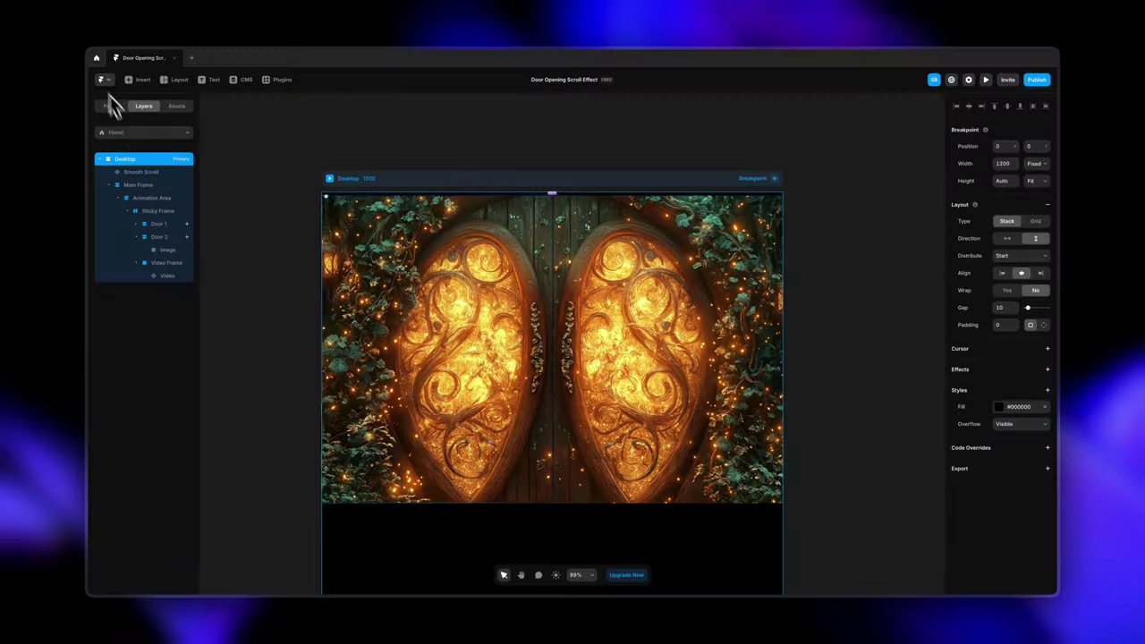
- Adjust the Animation Area's height and preview the door scroll to test it
{"action": "left_click", "coordinate": [153, 199]}
{"action": "scroll", "coordinate": [534, 286], "scroll_direction": "down", "scroll_amount": 10}
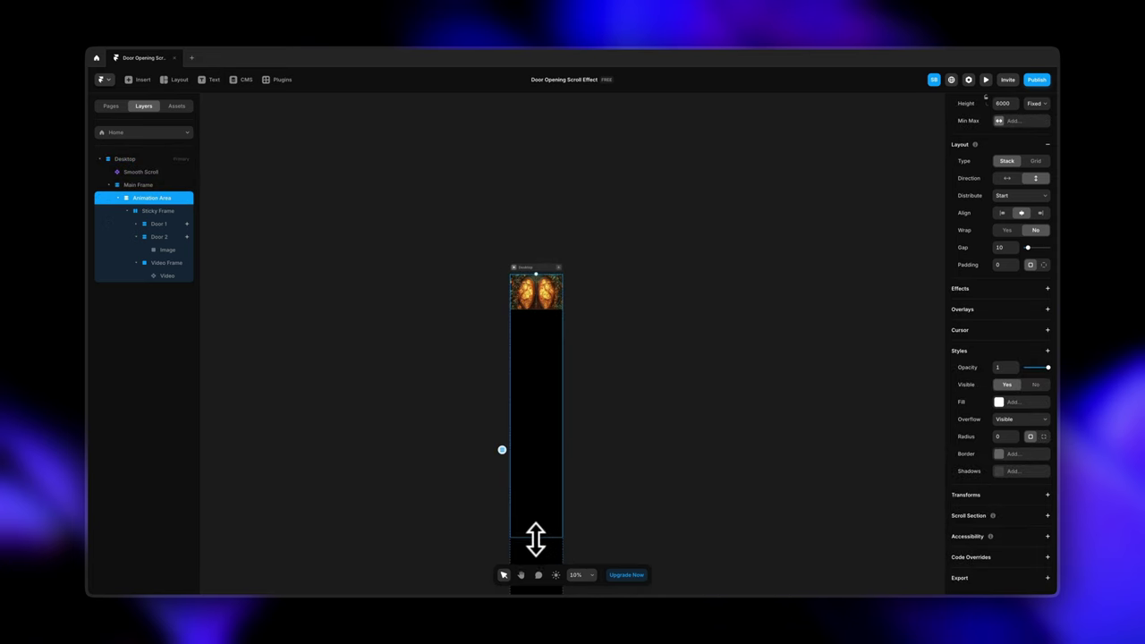
{"action": "left_click_drag", "start_coordinate": [534, 536], "coordinate": [540, 455]}
{"action": "key", "text": "ctrl+p"}
{"action": "scroll", "coordinate": [603, 367], "scroll_direction": "down", "scroll_amount": 5}
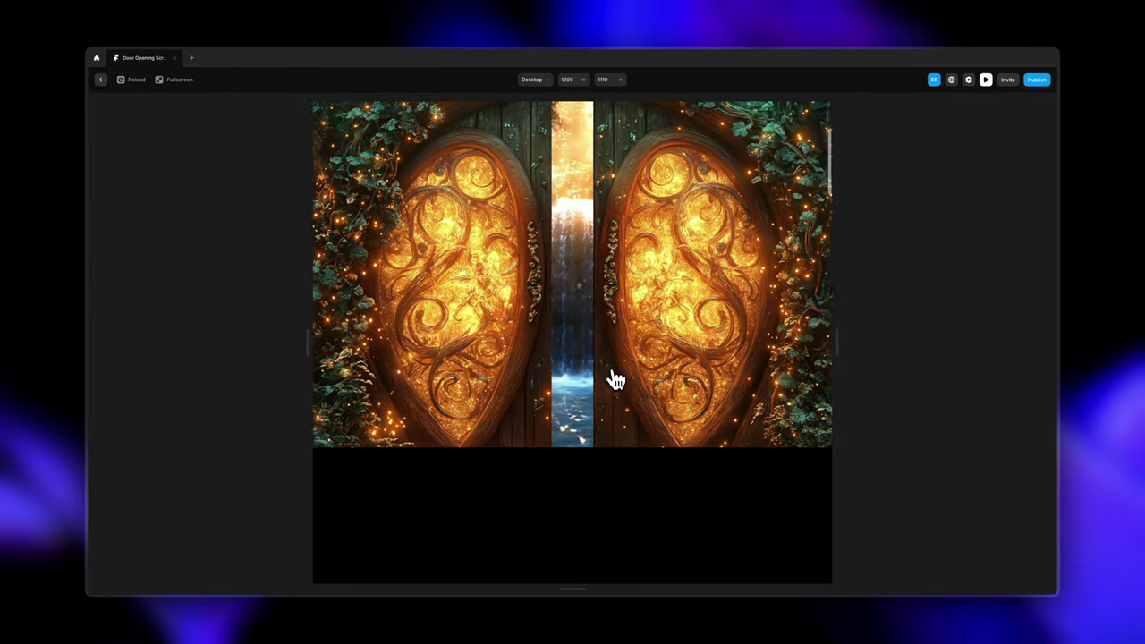
{"action": "scroll", "coordinate": [615, 380], "scroll_direction": "down", "scroll_amount": 6}
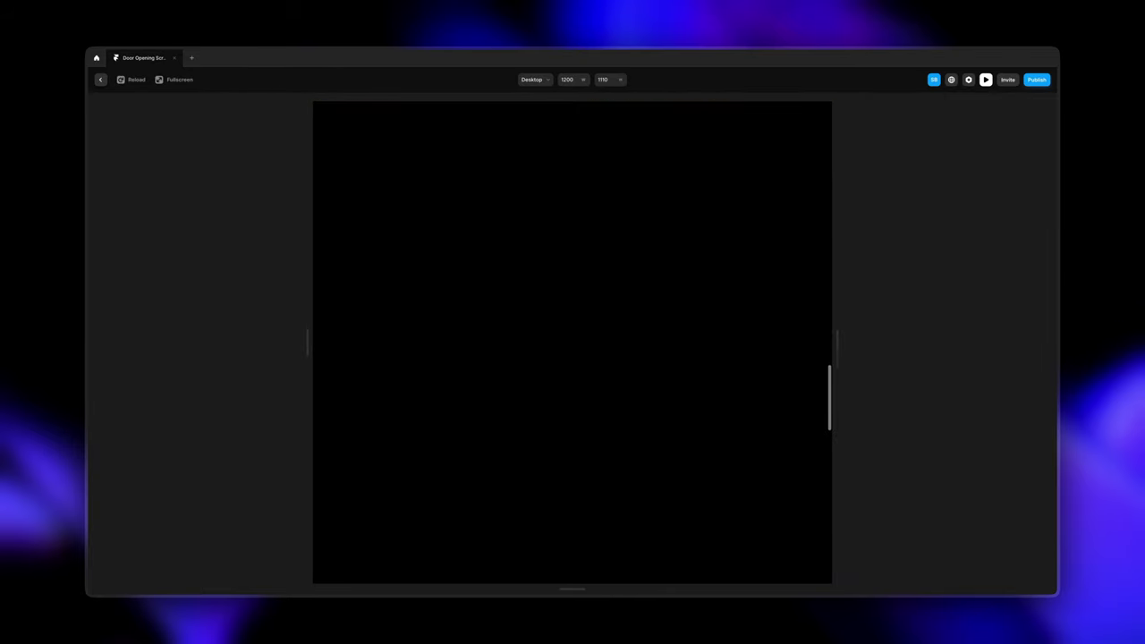
{"action": "scroll", "coordinate": [616, 380], "scroll_direction": "up", "scroll_amount": 10}
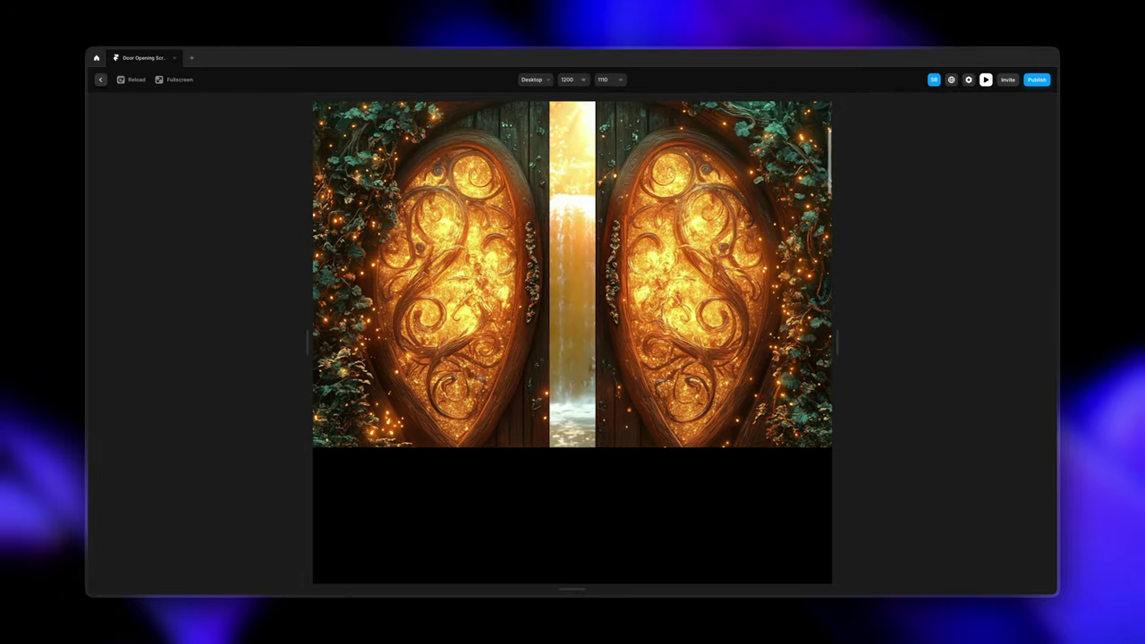
{"action": "left_click", "coordinate": [100, 80]}
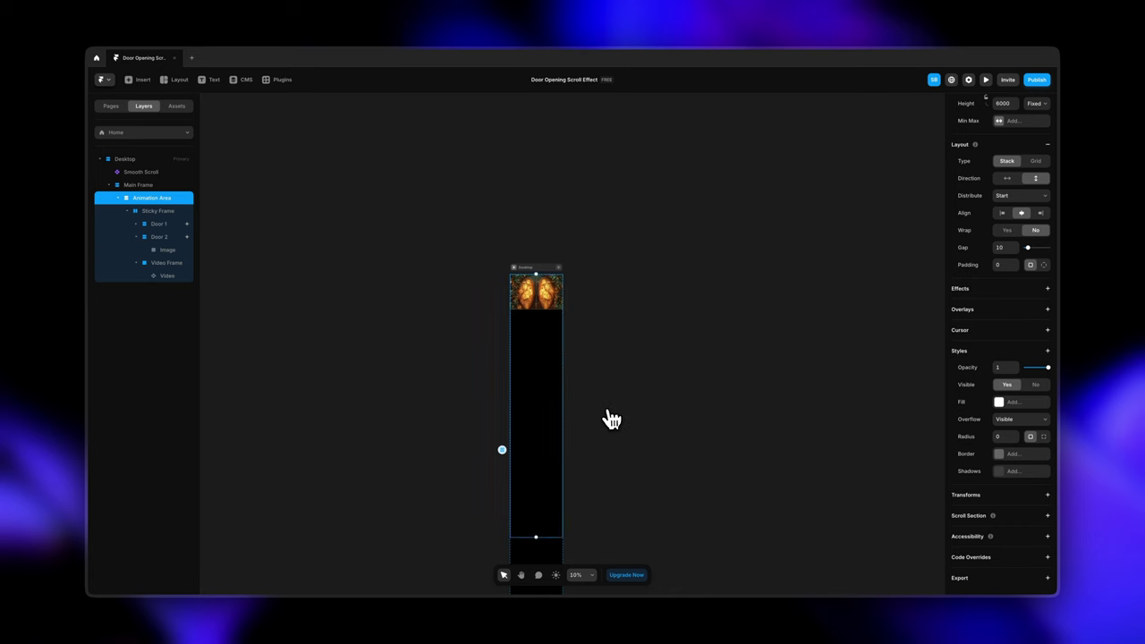
- Select Main Frame and collapse Animation Area's child layers in the layer list
{"action": "scroll", "coordinate": [643, 347], "scroll_direction": "down", "scroll_amount": 4}
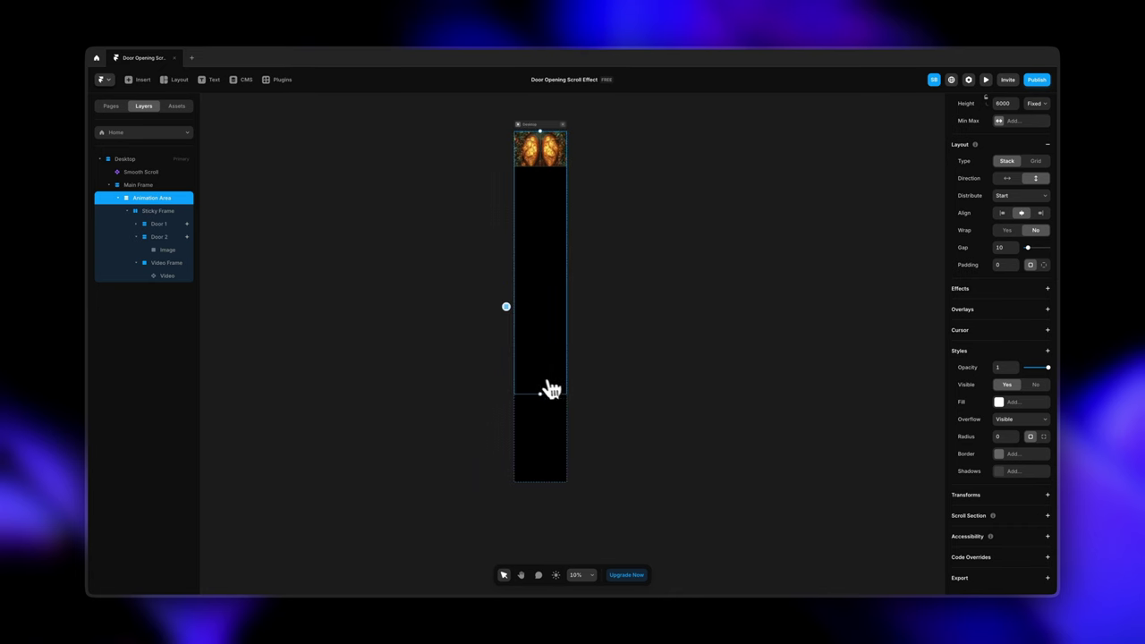
{"action": "left_click", "coordinate": [547, 415]}
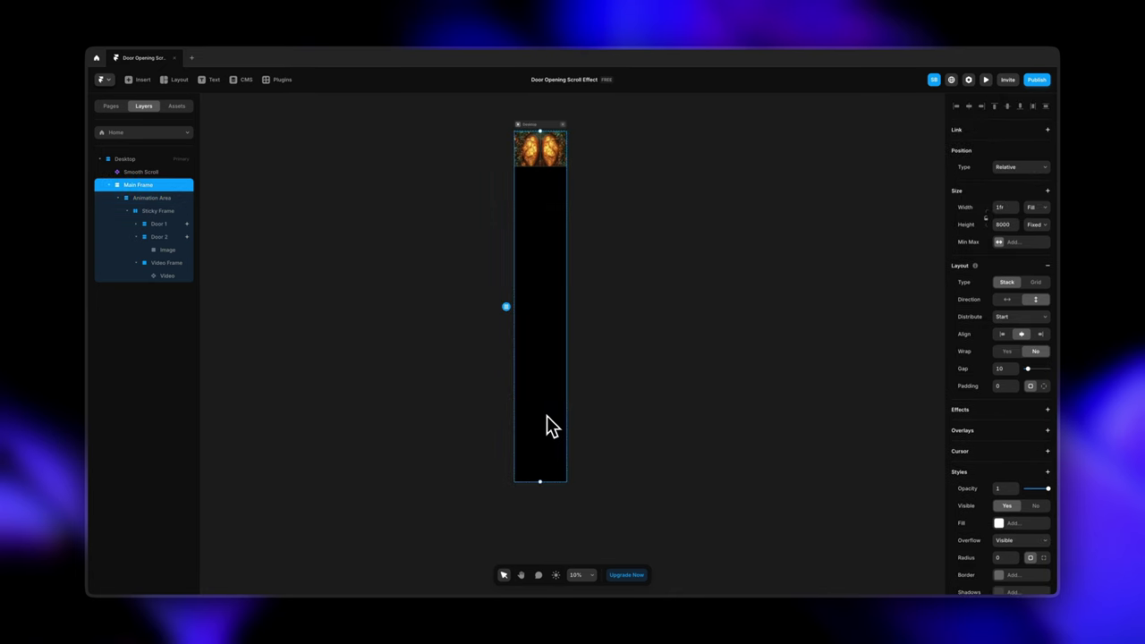
{"action": "left_click", "coordinate": [135, 204]}
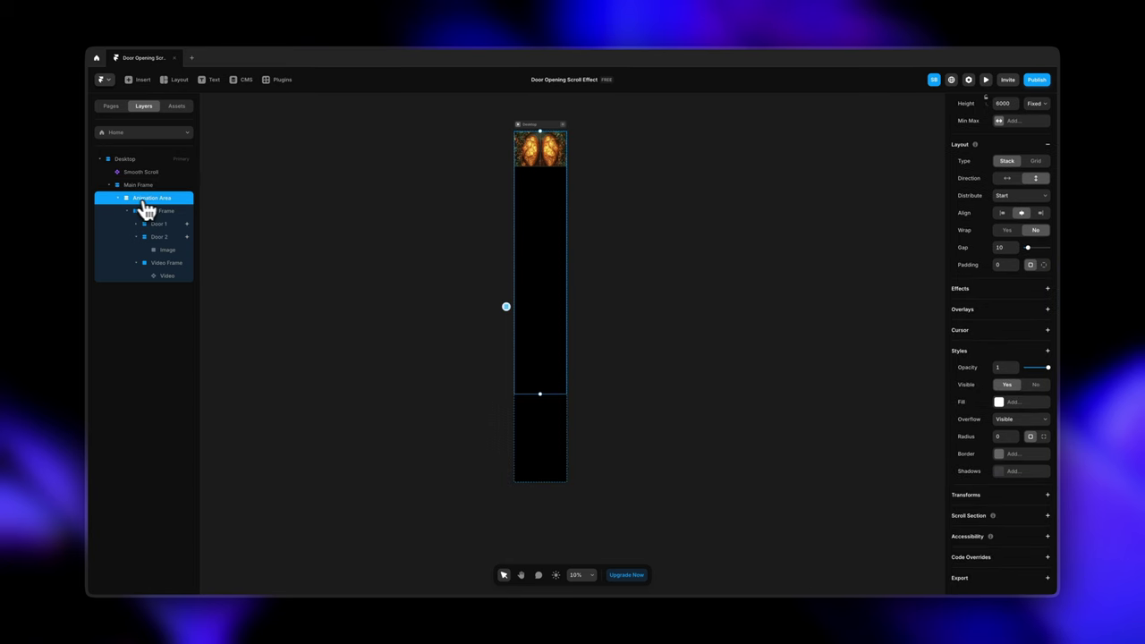
{"action": "left_click", "coordinate": [118, 198]}
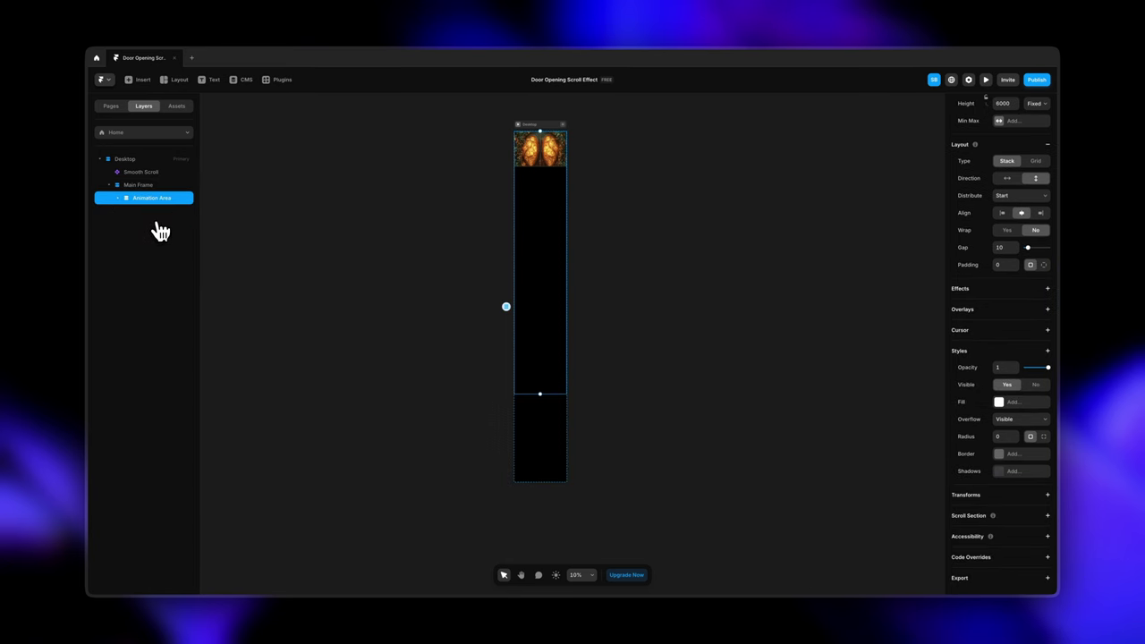
- Draw an 800-high frame below the door animation, remove its fill, and add 'New Section' text
{"action": "key", "text": "f"}
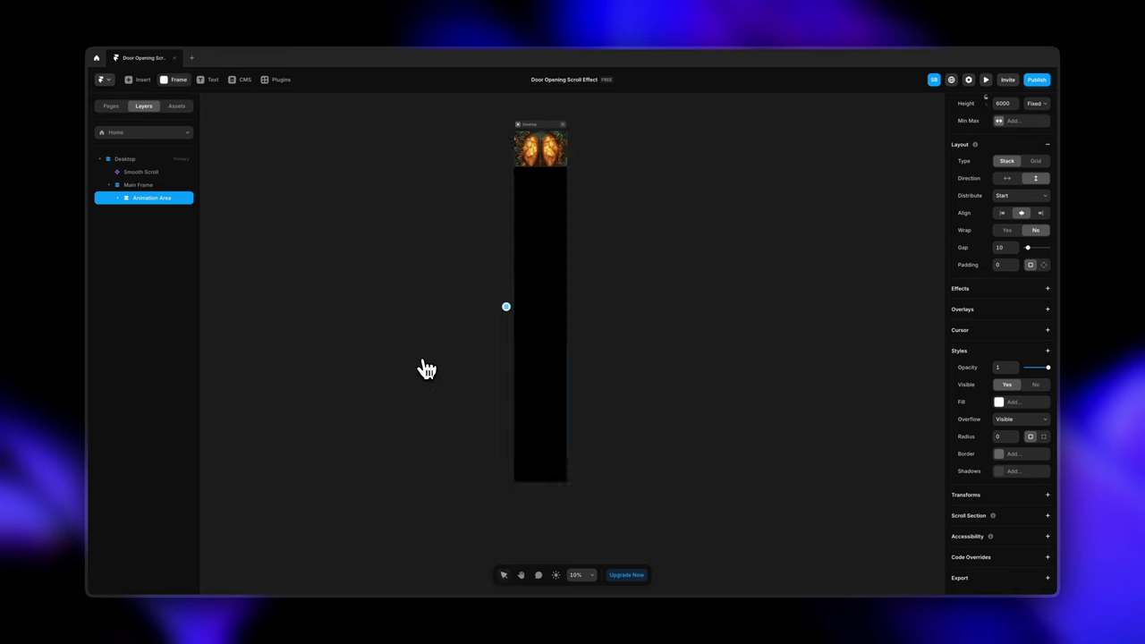
{"action": "left_click_drag", "start_coordinate": [531, 419], "coordinate": [560, 450]}
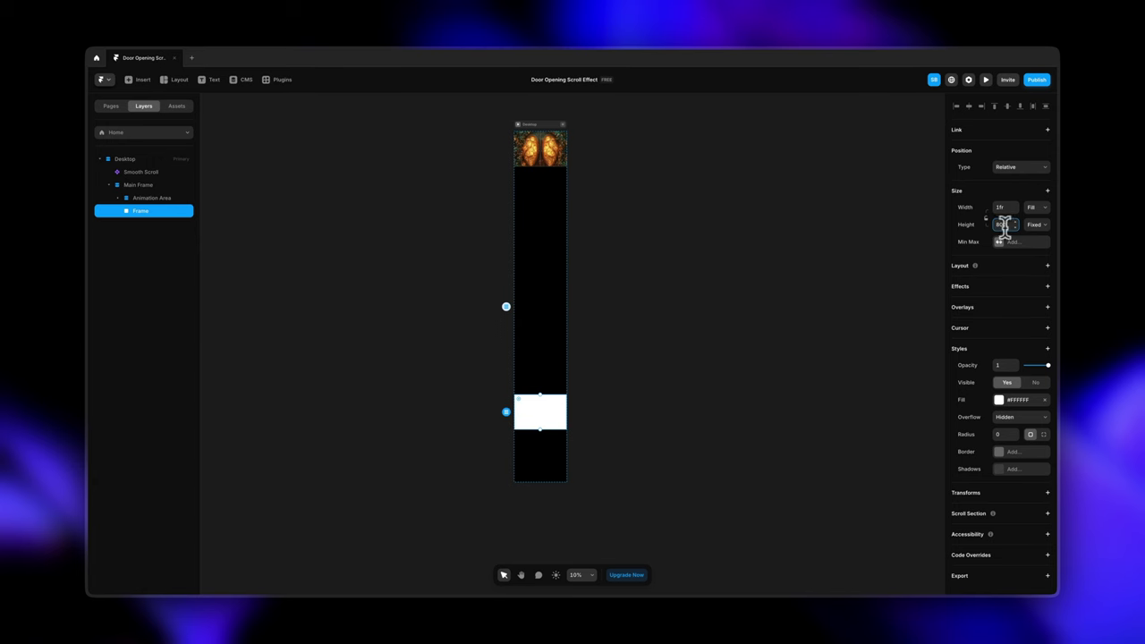
{"action": "scroll", "coordinate": [562, 390], "scroll_direction": "up", "scroll_amount": 5}
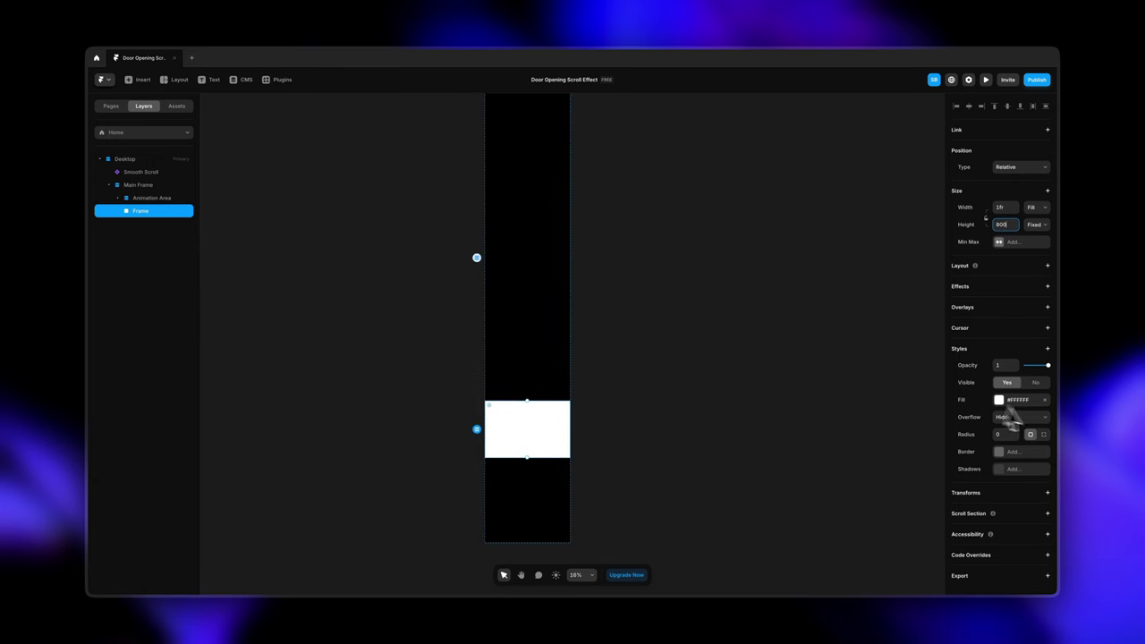
{"action": "left_click", "coordinate": [1045, 401]}
{"action": "scroll", "coordinate": [539, 429], "scroll_direction": "up", "scroll_amount": 5}
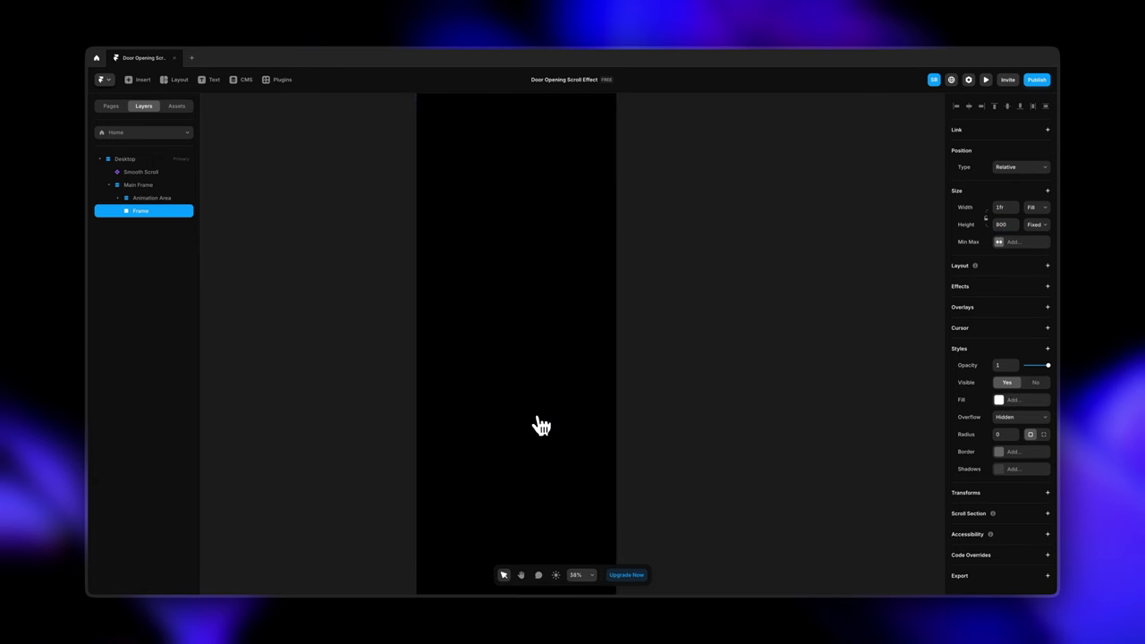
{"action": "key", "text": "t"}
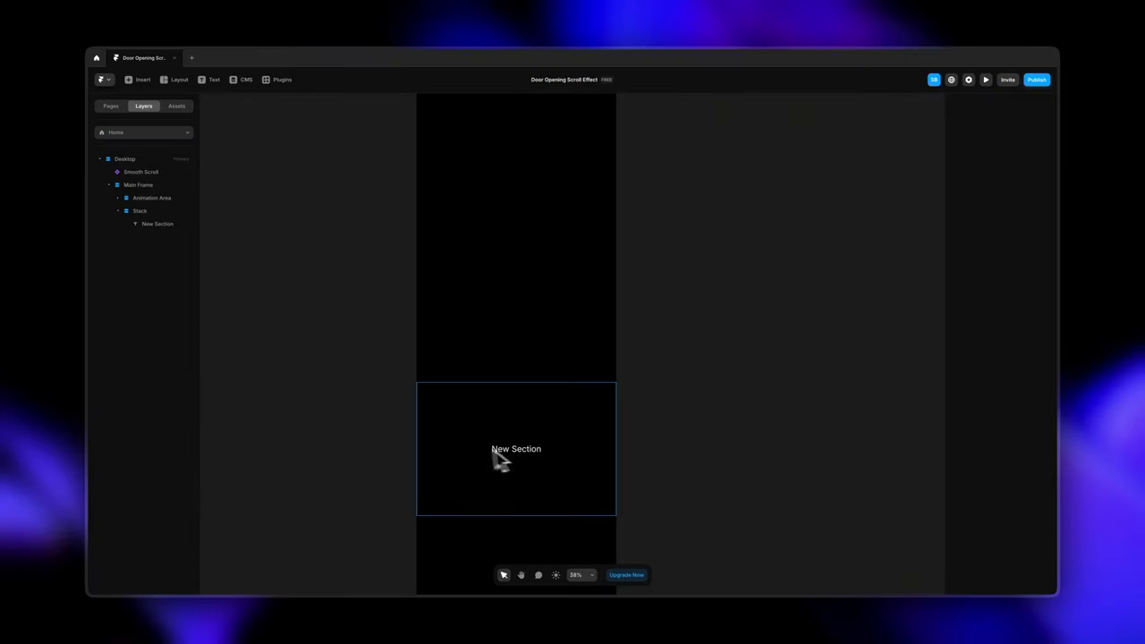
{"action": "scroll", "coordinate": [512, 456], "scroll_direction": "down", "scroll_amount": 5}
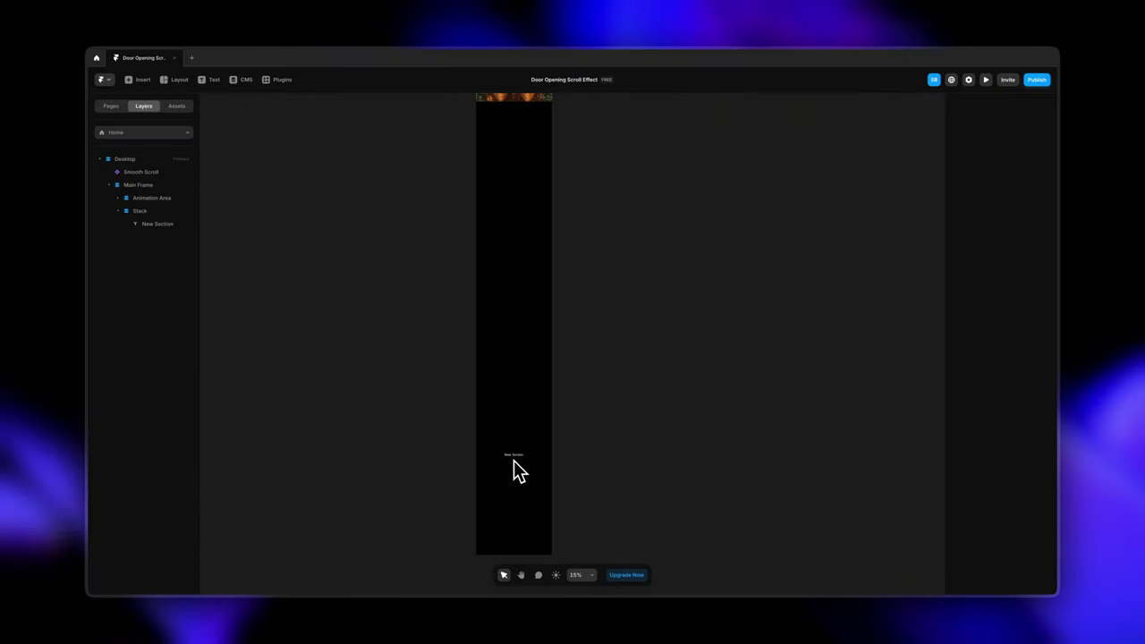
- Preview and scroll to see New Section appear after the waterfall
{"action": "key", "text": "super+p"}
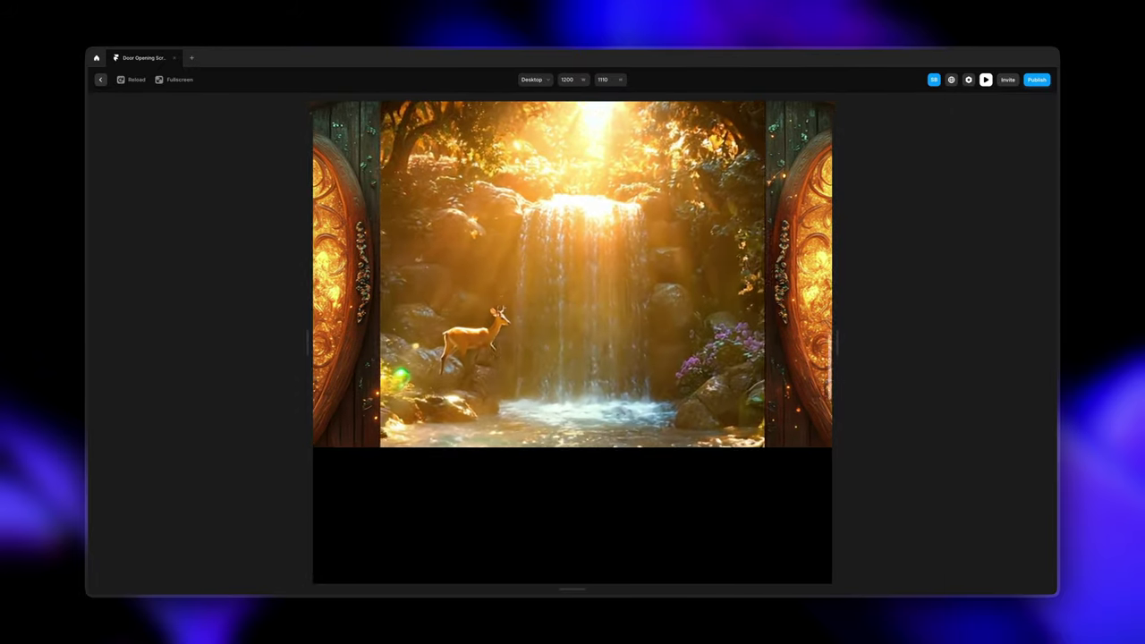
{"action": "scroll", "coordinate": [573, 339], "scroll_direction": "down", "scroll_amount": 10}
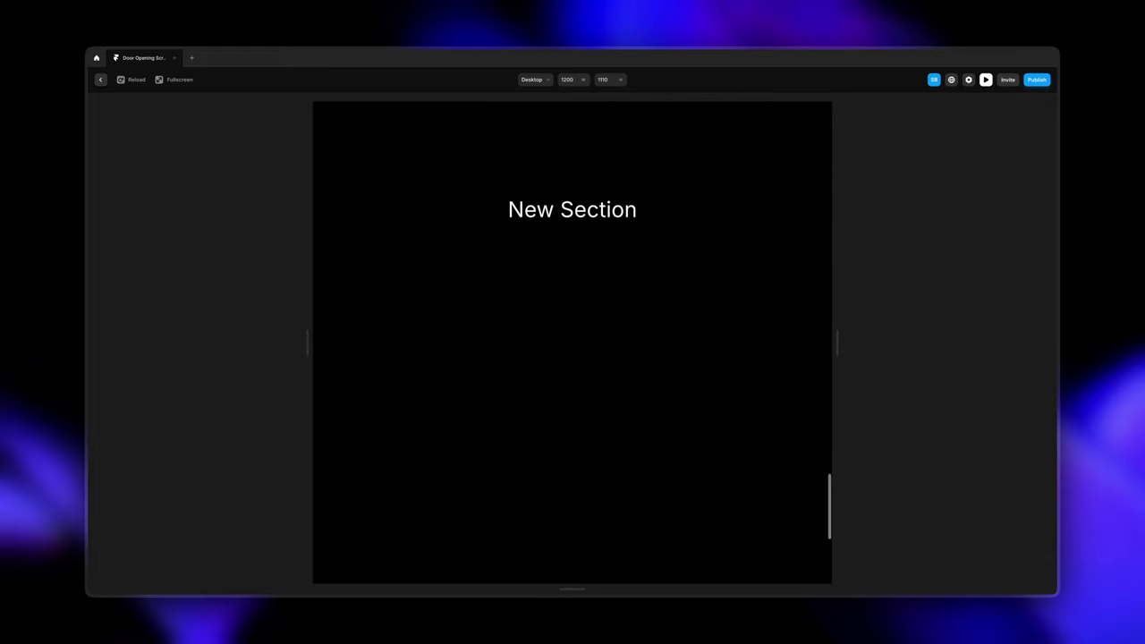
{"action": "scroll", "coordinate": [572, 339], "scroll_direction": "up", "scroll_amount": 10}
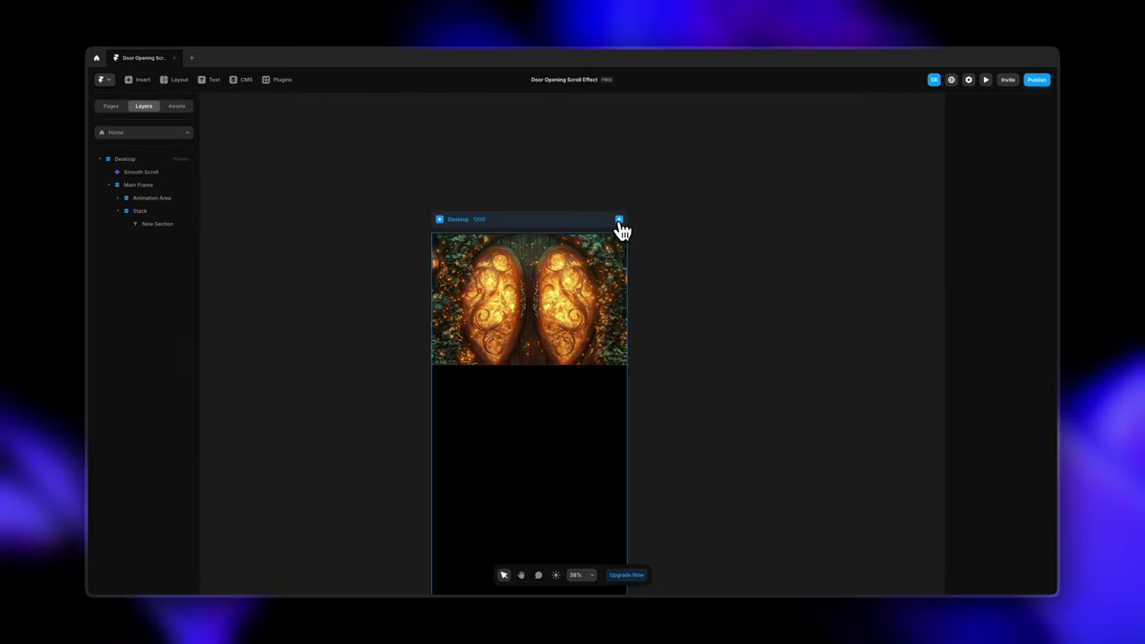
- Add a 390-wide Phone breakpoint beside the Desktop frame
{"action": "left_click", "coordinate": [618, 220]}
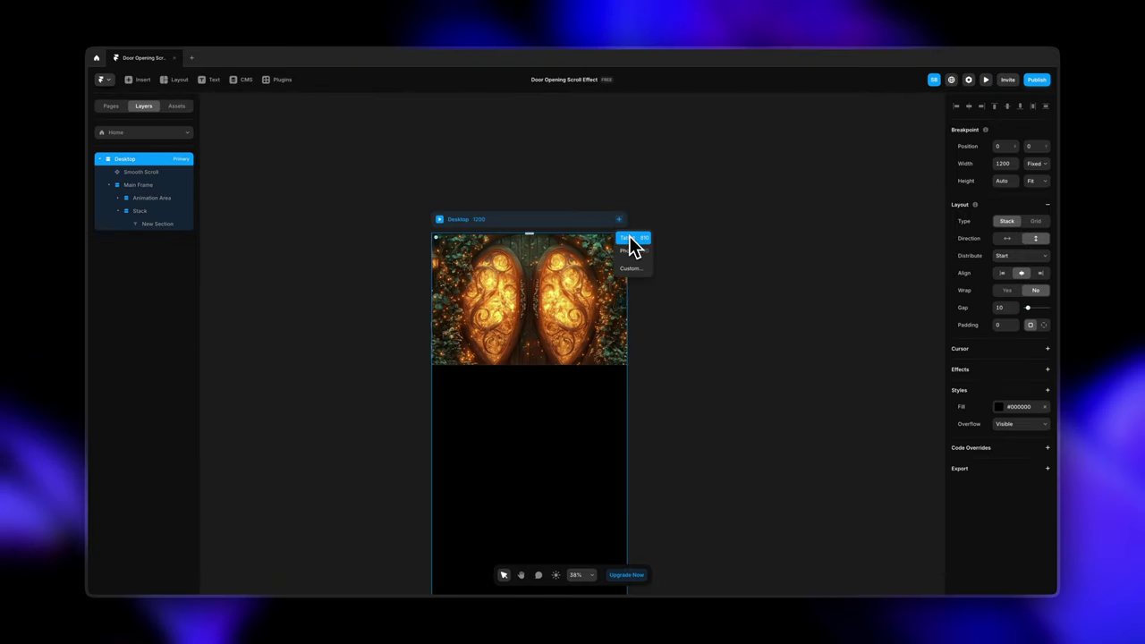
{"action": "left_click", "coordinate": [633, 253]}
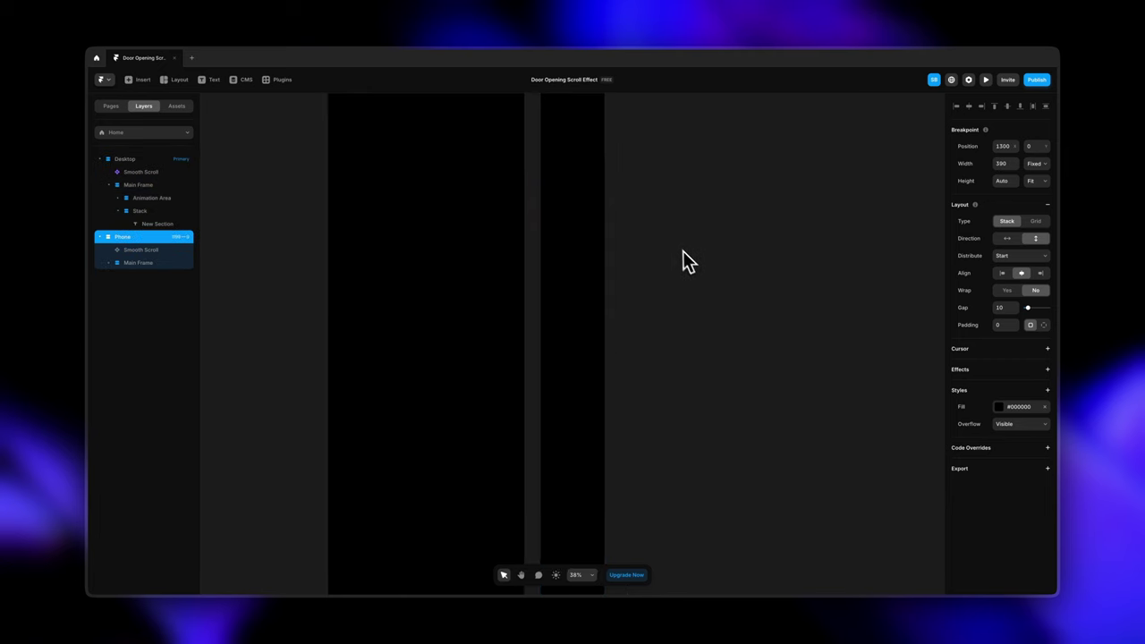
{"action": "scroll", "coordinate": [561, 289], "scroll_direction": "up", "scroll_amount": 5}
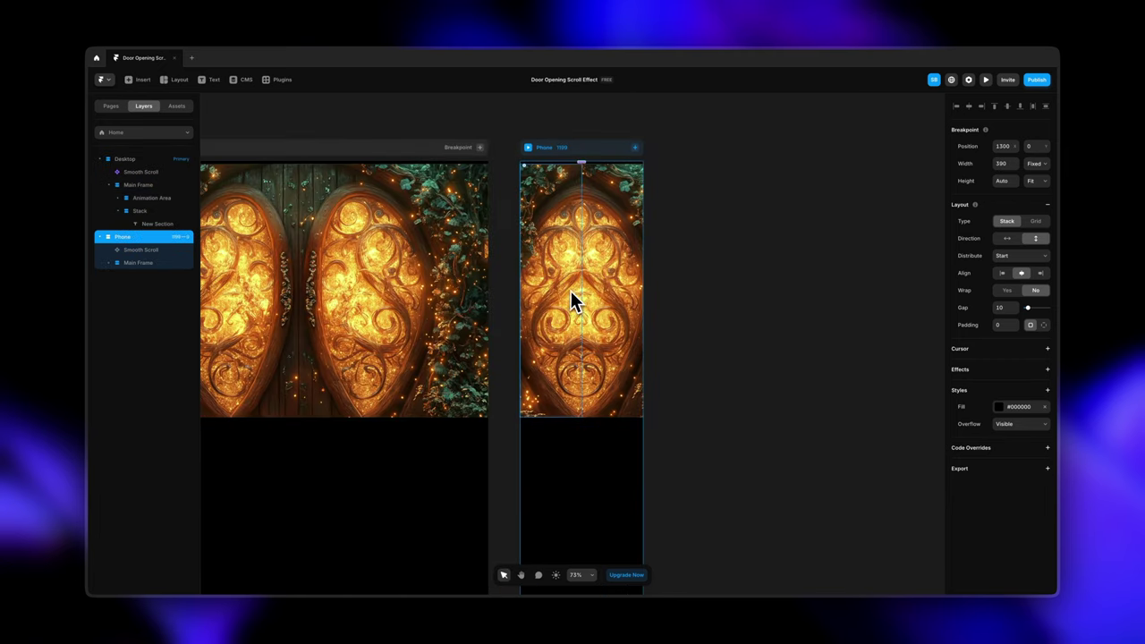
- Shorten the Phone layout's Sticky Frame from 800 to 254 high so the doors fit
{"action": "left_click", "coordinate": [575, 301]}
{"action": "left_click", "coordinate": [158, 289]}
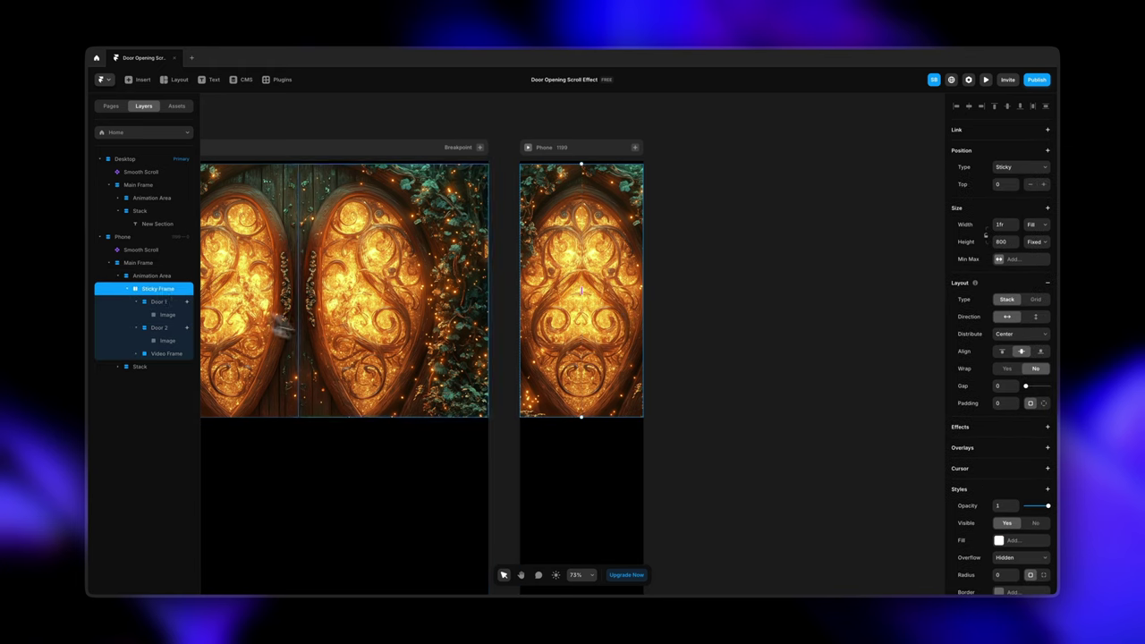
{"action": "left_click_drag", "start_coordinate": [581, 416], "coordinate": [596, 246]}
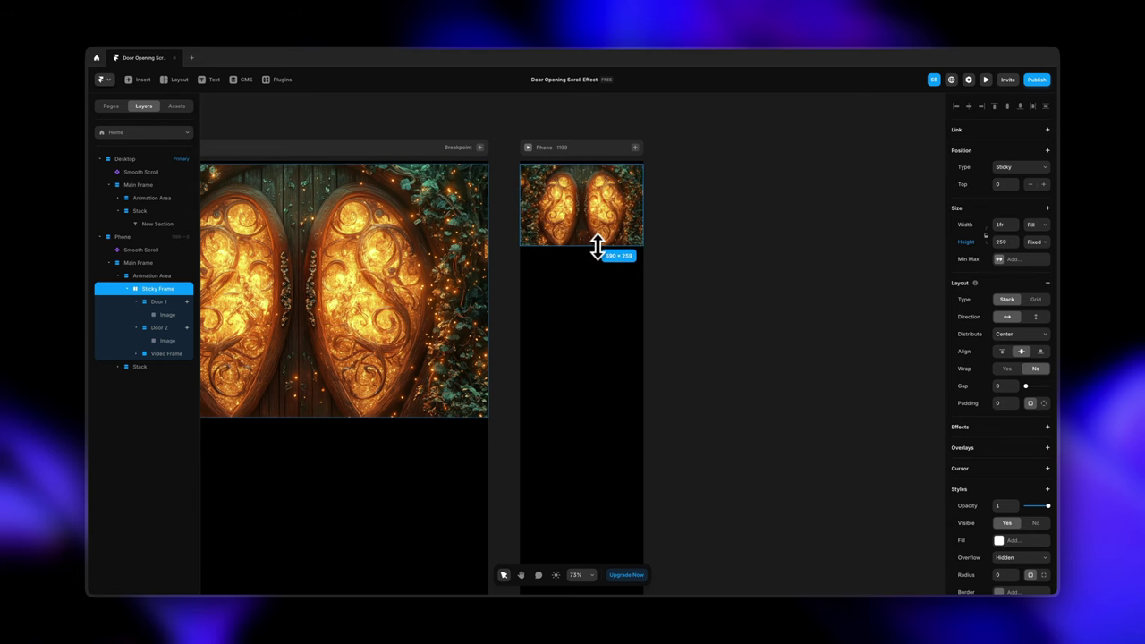
{"action": "scroll", "coordinate": [582, 229], "scroll_direction": "up", "scroll_amount": 5}
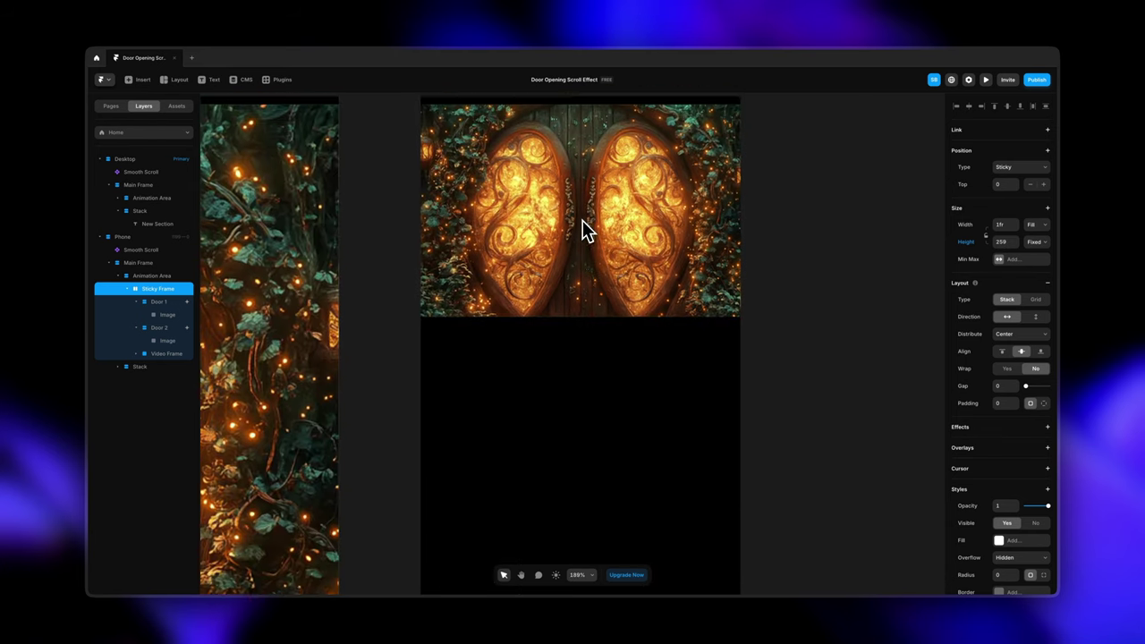
{"action": "left_click_drag", "start_coordinate": [584, 397], "coordinate": [581, 386]}
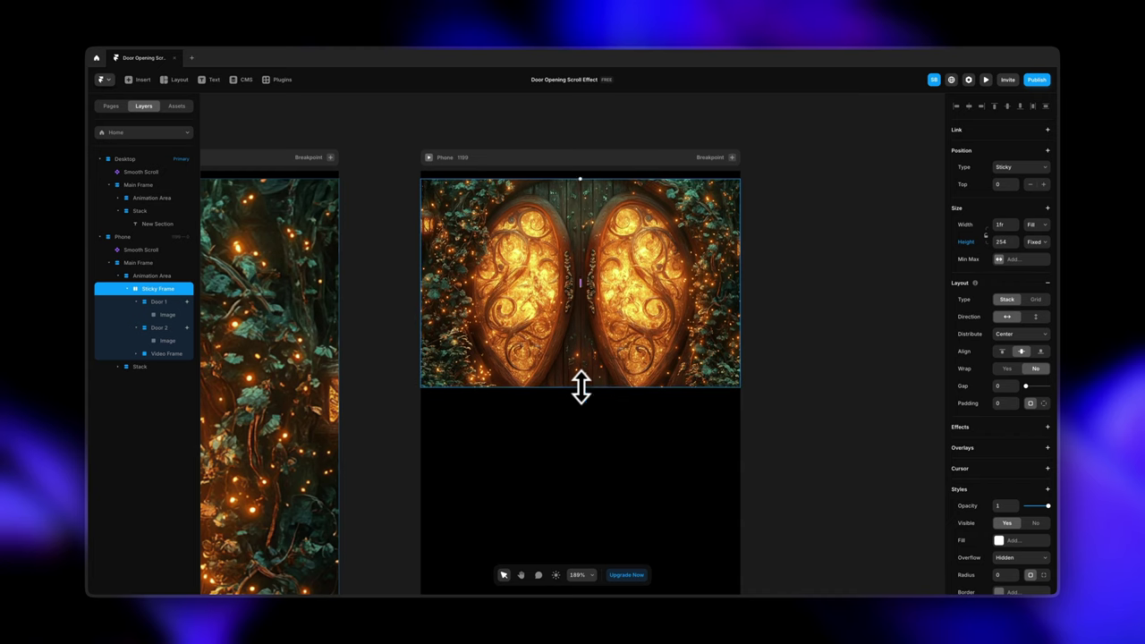
{"action": "left_click", "coordinate": [785, 328]}
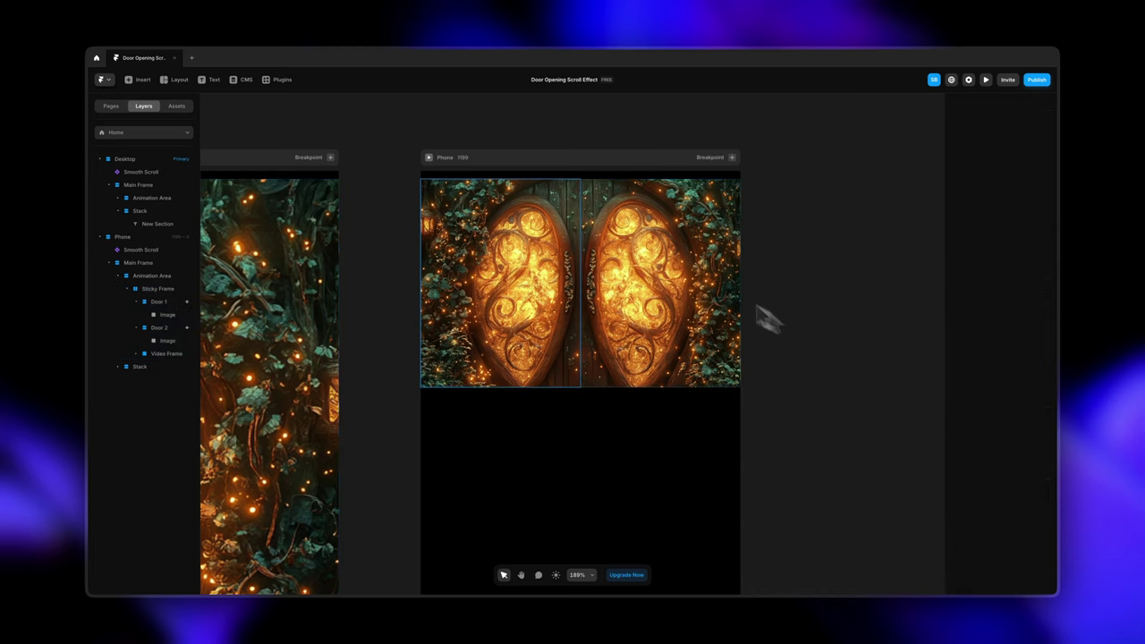
{"action": "left_click", "coordinate": [428, 158]}
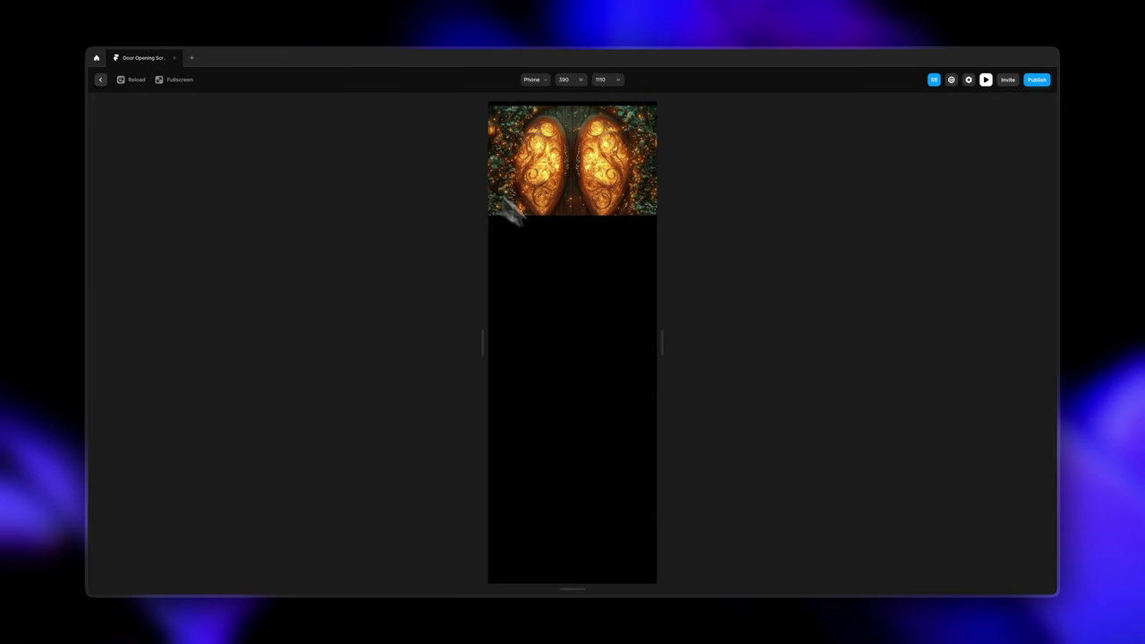
{"action": "left_click_drag", "start_coordinate": [578, 583], "coordinate": [593, 499]}
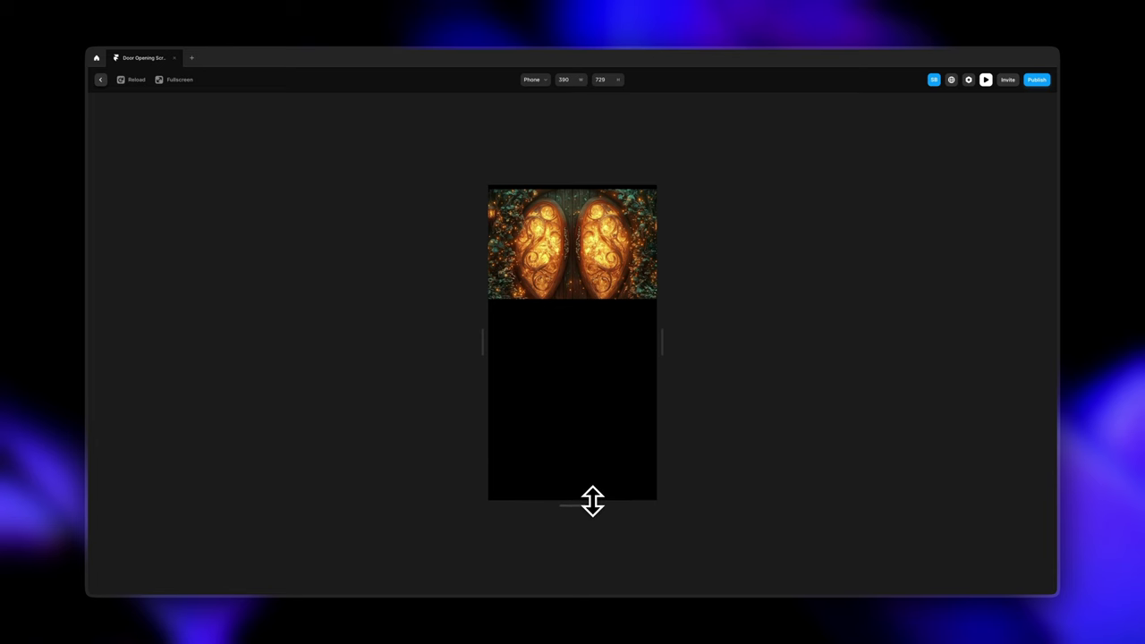
{"action": "scroll", "coordinate": [593, 345], "scroll_direction": "down", "scroll_amount": 5}
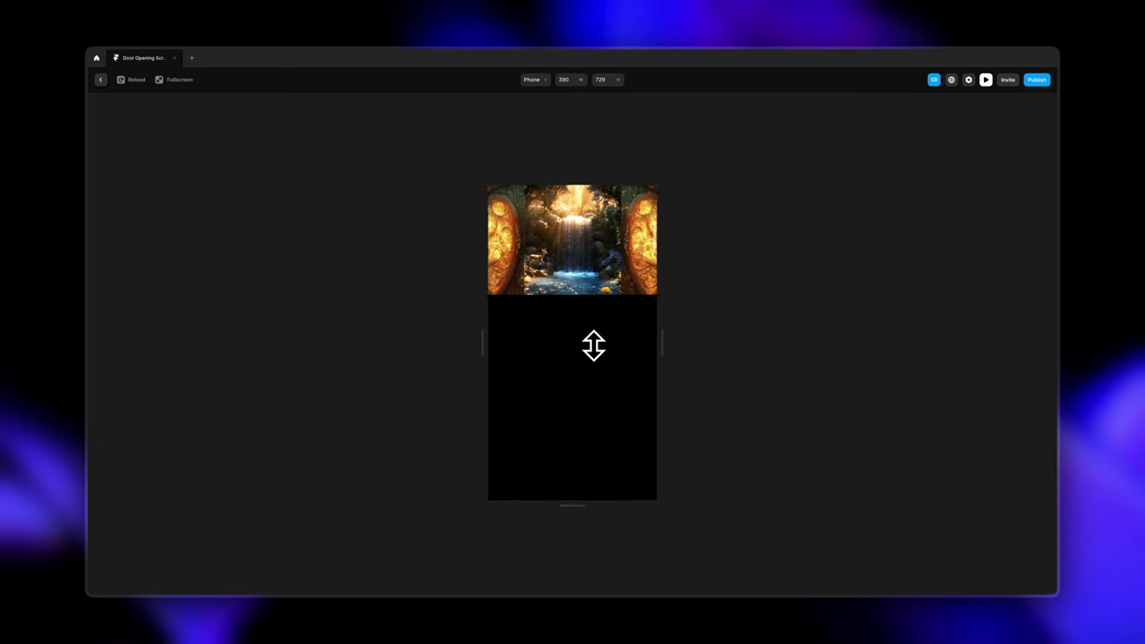
{"action": "scroll", "coordinate": [593, 345], "scroll_direction": "down", "scroll_amount": 5}
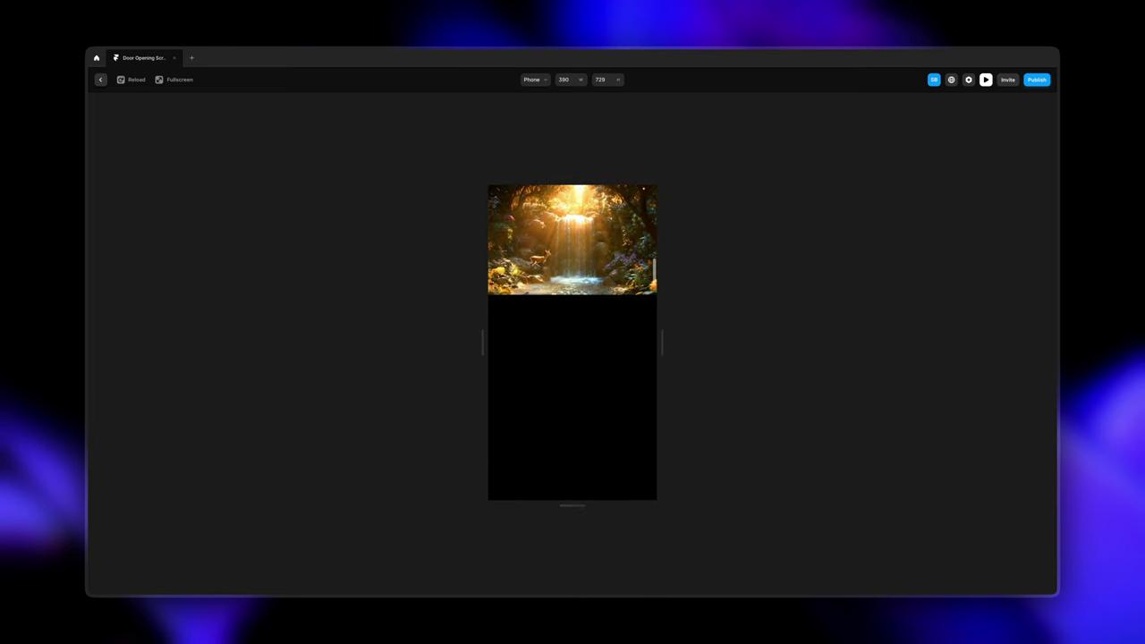
{"action": "scroll", "coordinate": [572, 342], "scroll_direction": "up", "scroll_amount": 8}
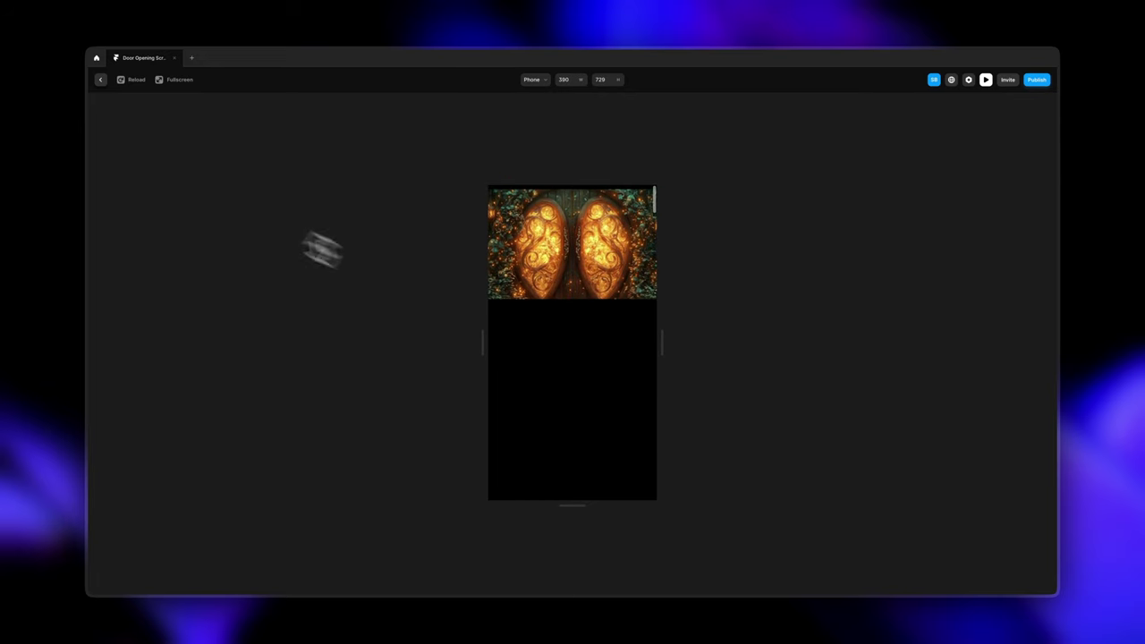
{"action": "left_click", "coordinate": [100, 79]}
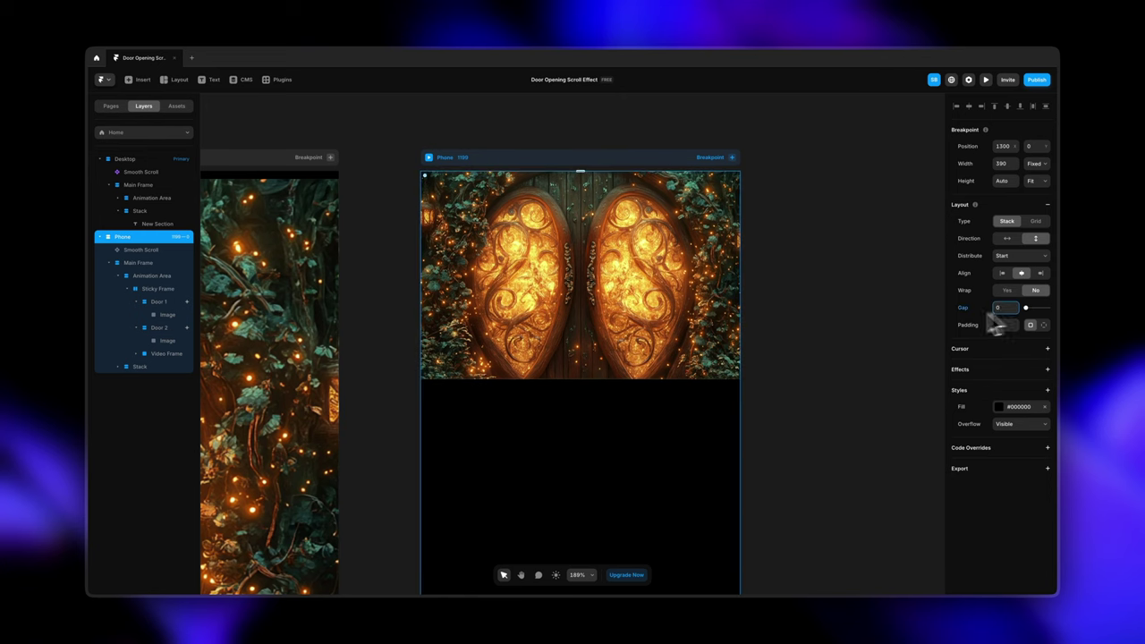
- Remove the gap between the phone's sections, then preview Desktop and scroll the doors open
{"action": "left_click", "coordinate": [877, 308]}
{"action": "scroll", "coordinate": [746, 290], "scroll_direction": "down", "scroll_amount": 2}
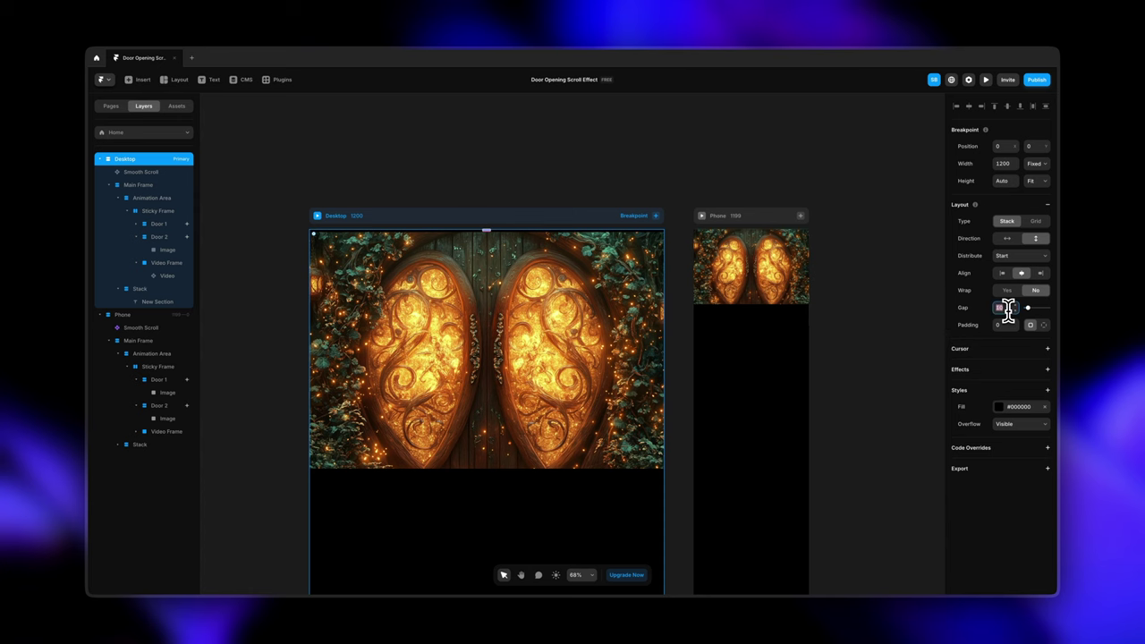
{"action": "left_click", "coordinate": [679, 192]}
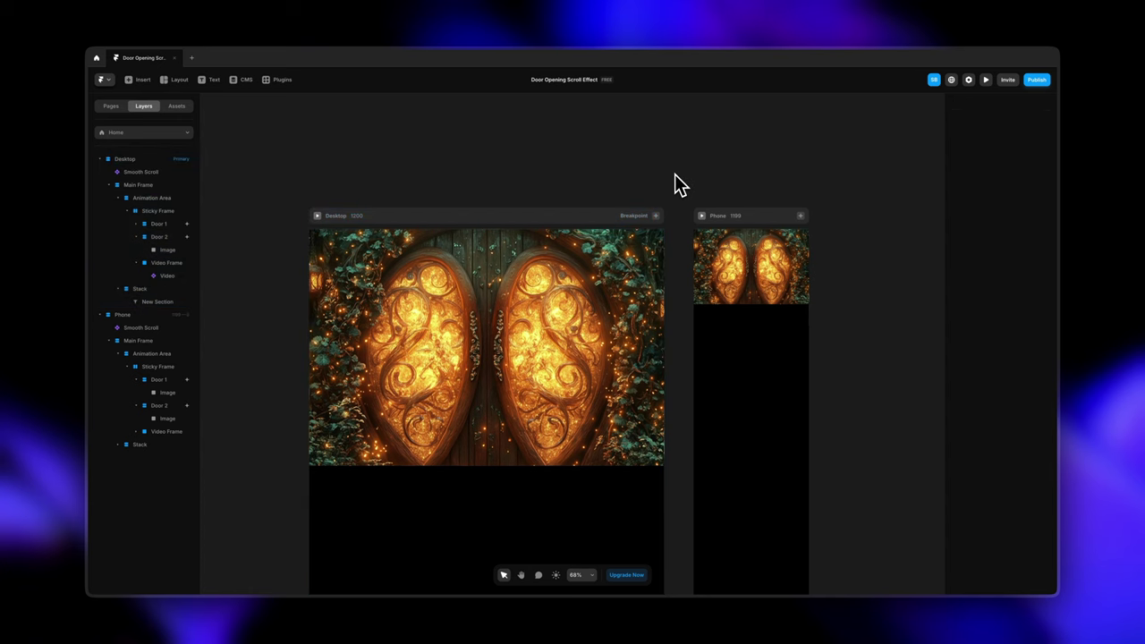
{"action": "scroll", "coordinate": [669, 184], "scroll_direction": "down", "scroll_amount": 1}
{"action": "scroll", "coordinate": [661, 345], "scroll_direction": "down", "scroll_amount": 2}
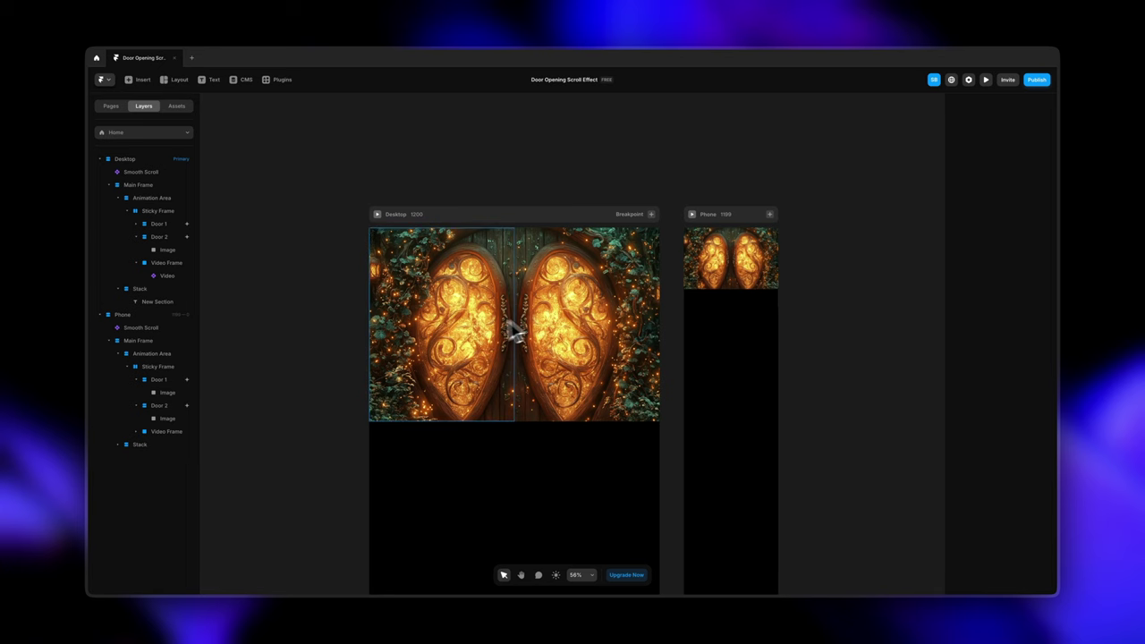
{"action": "left_click", "coordinate": [376, 214]}
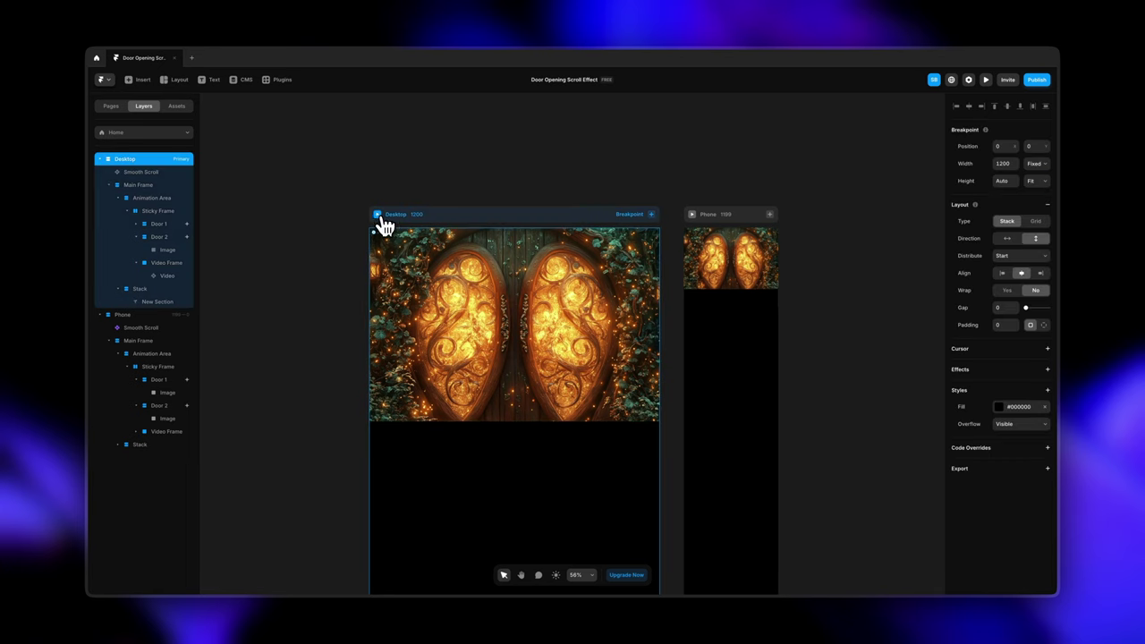
{"action": "left_click", "coordinate": [584, 273]}
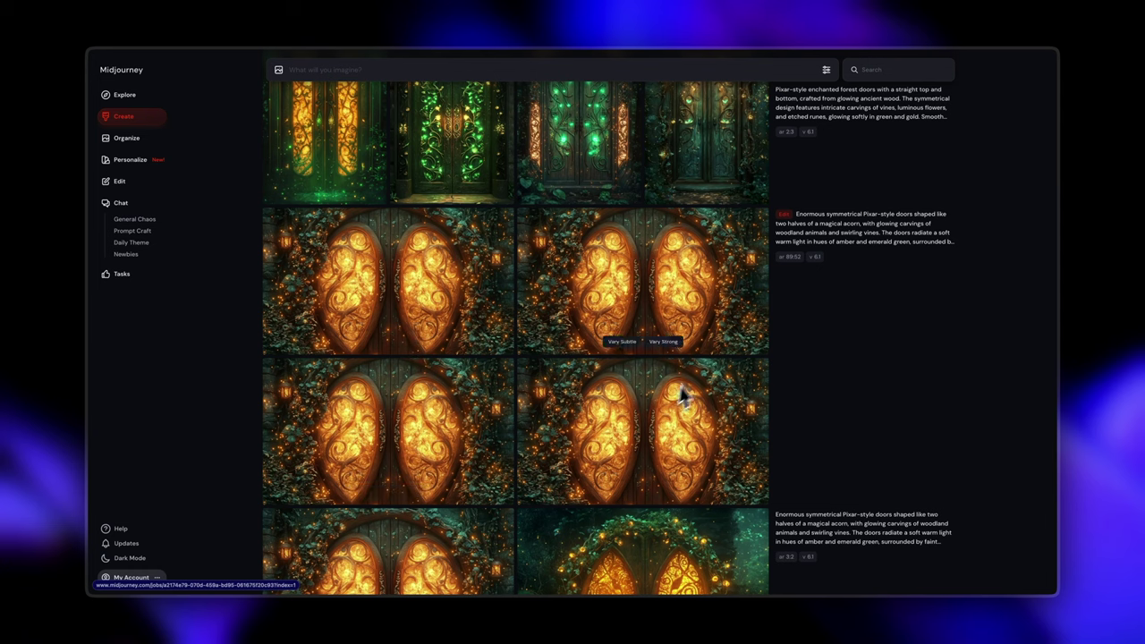
- Scroll Midjourney's Create feed up past the door images to the enchanted garden waterfall and deer generations
{"action": "scroll", "coordinate": [689, 410], "scroll_direction": "down", "scroll_amount": 5}
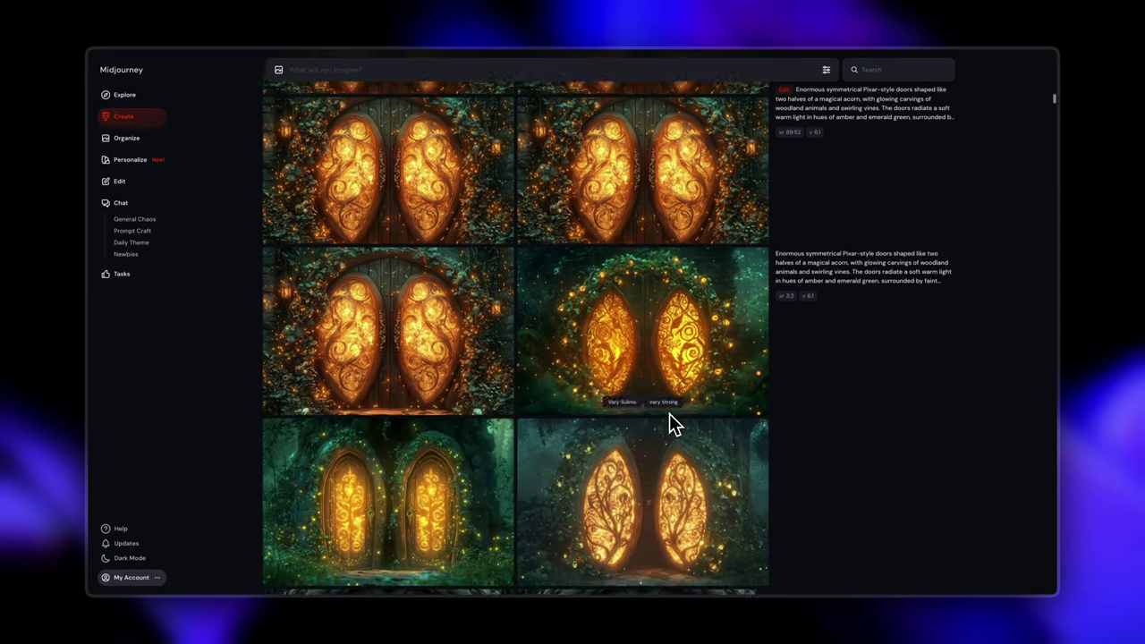
{"action": "scroll", "coordinate": [590, 447], "scroll_direction": "down", "scroll_amount": 4}
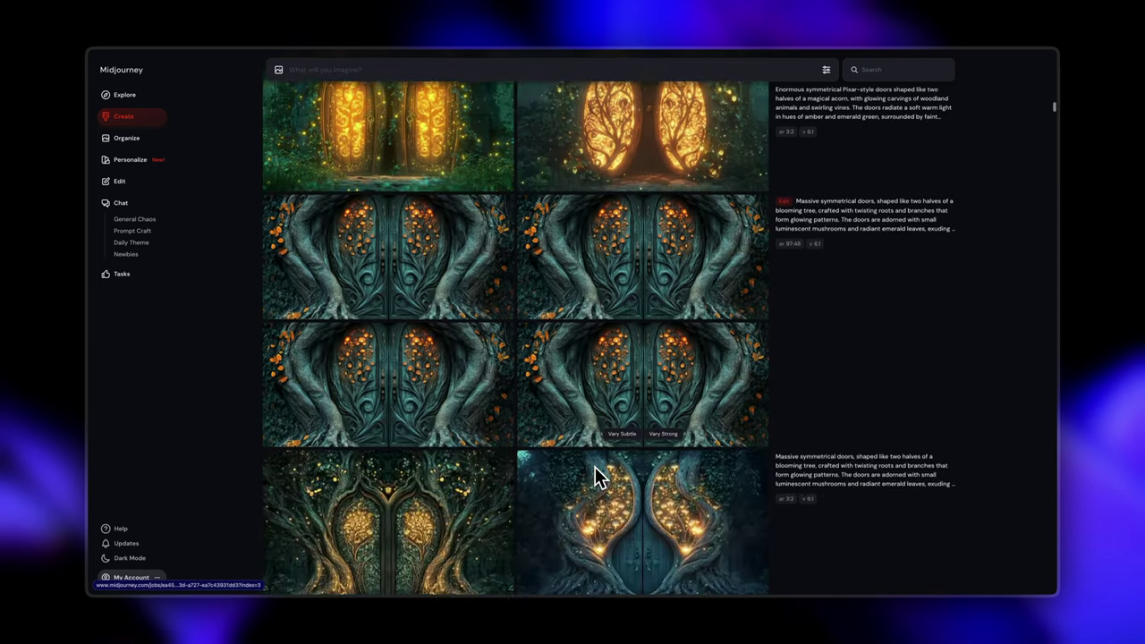
{"action": "scroll", "coordinate": [596, 473], "scroll_direction": "up", "scroll_amount": 6}
{"action": "scroll", "coordinate": [594, 474], "scroll_direction": "up", "scroll_amount": 5}
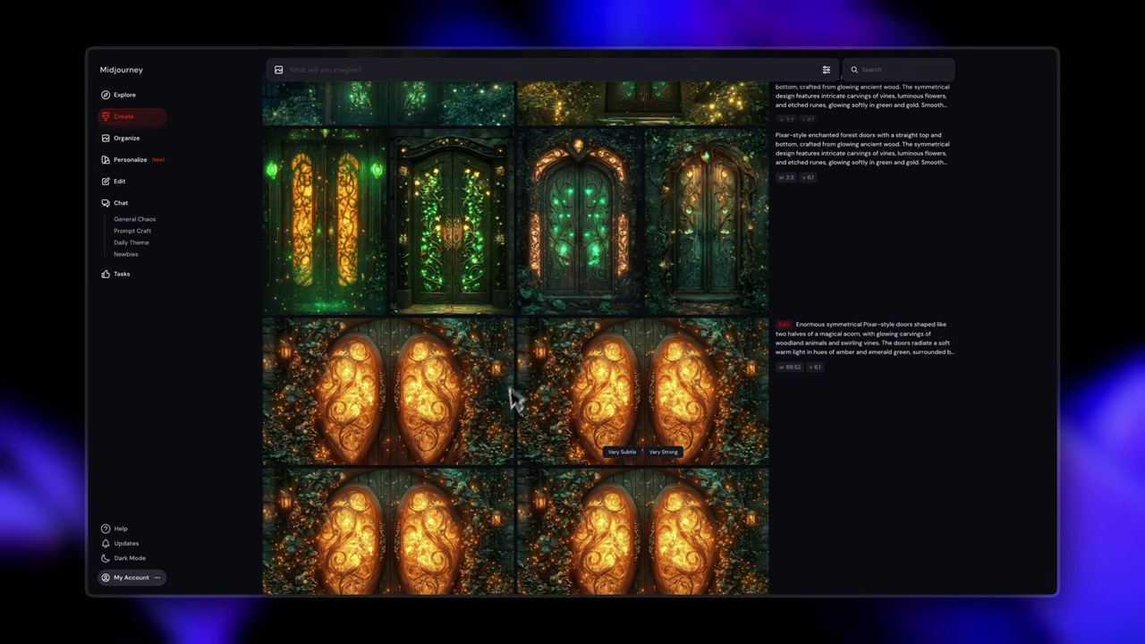
{"action": "scroll", "coordinate": [608, 382], "scroll_direction": "up", "scroll_amount": 3}
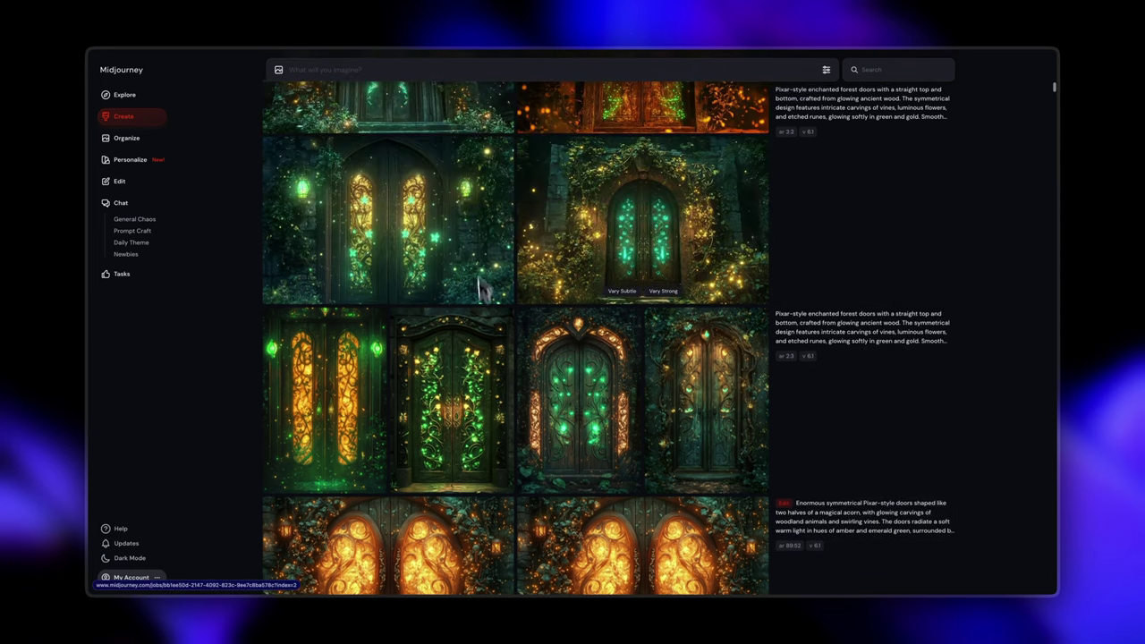
{"action": "scroll", "coordinate": [564, 359], "scroll_direction": "up", "scroll_amount": 10}
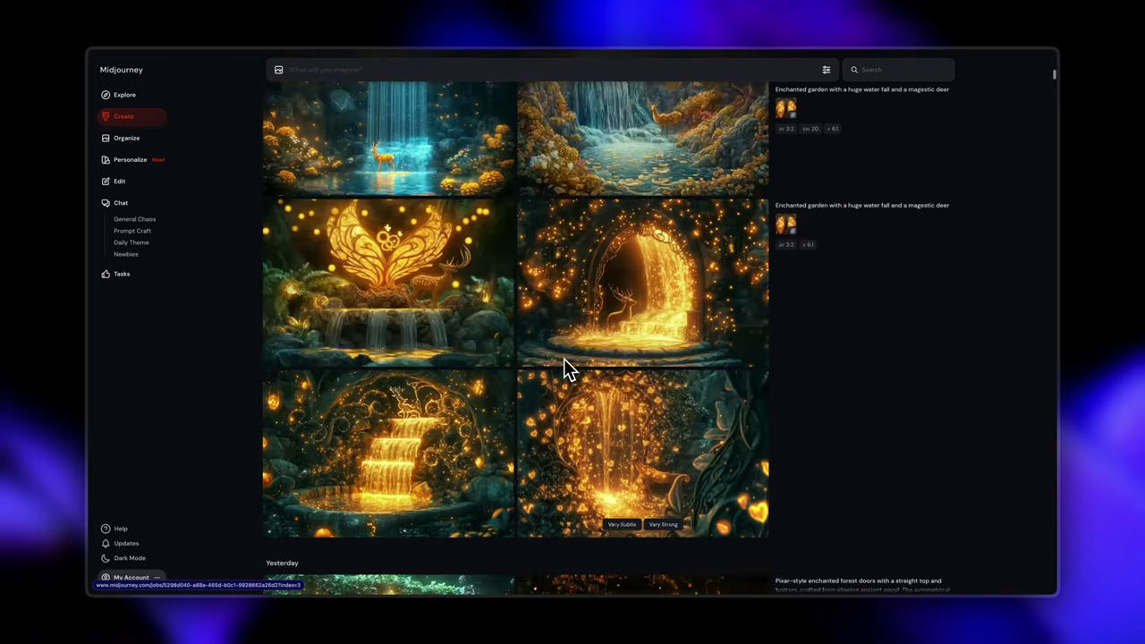
{"action": "scroll", "coordinate": [563, 358], "scroll_direction": "up", "scroll_amount": 4}
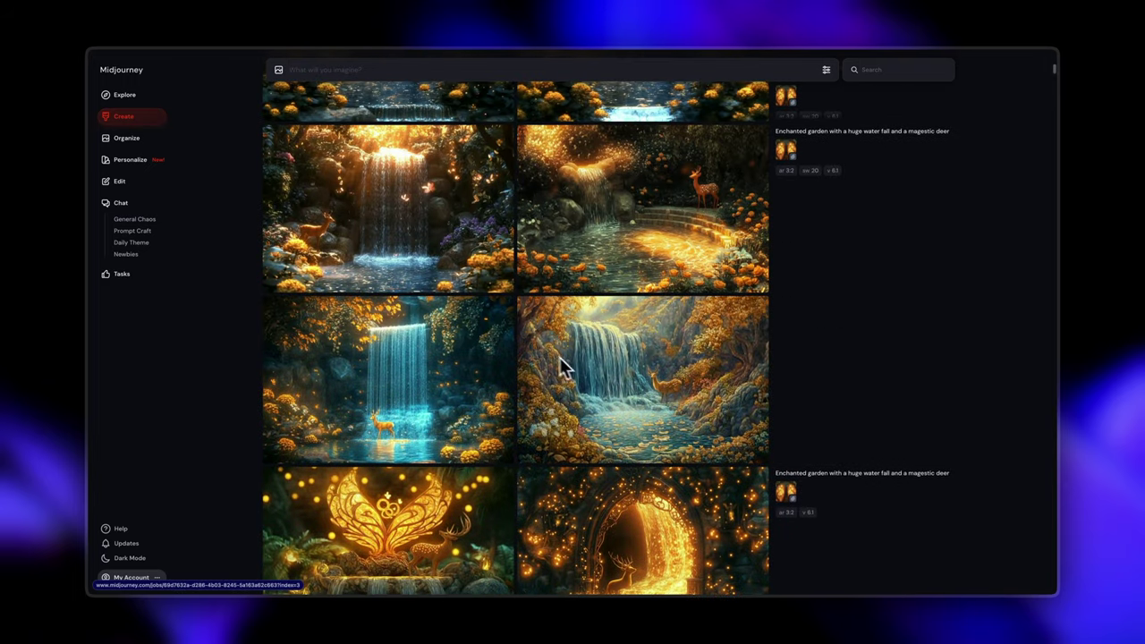
{"action": "scroll", "coordinate": [504, 230], "scroll_direction": "up", "scroll_amount": 5}
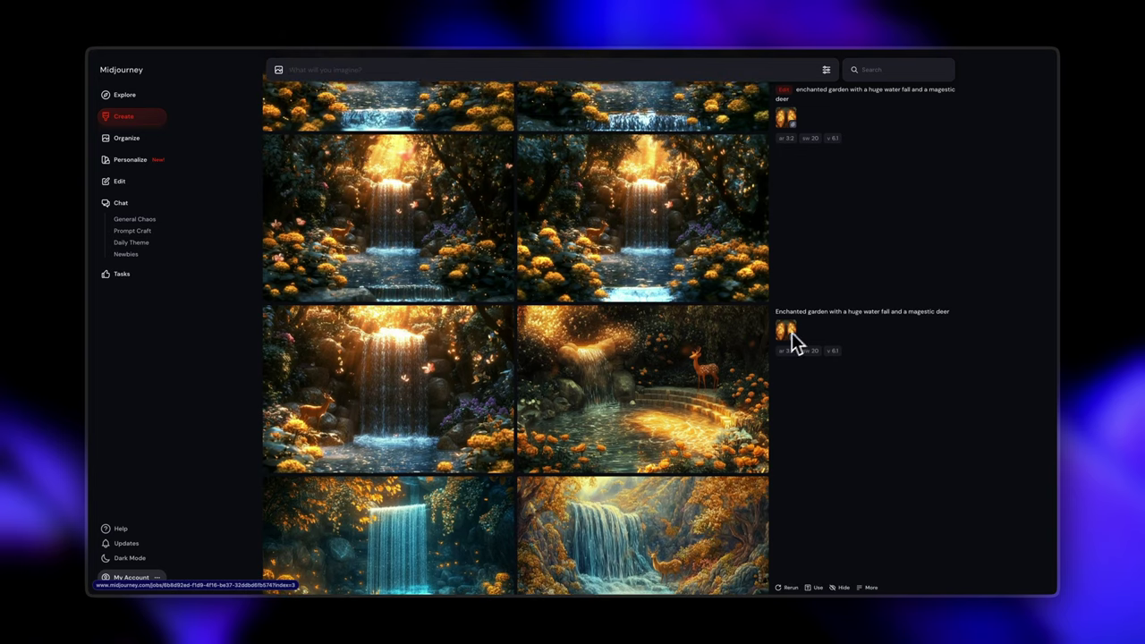
{"action": "mouse_move", "coordinate": [831, 330]}
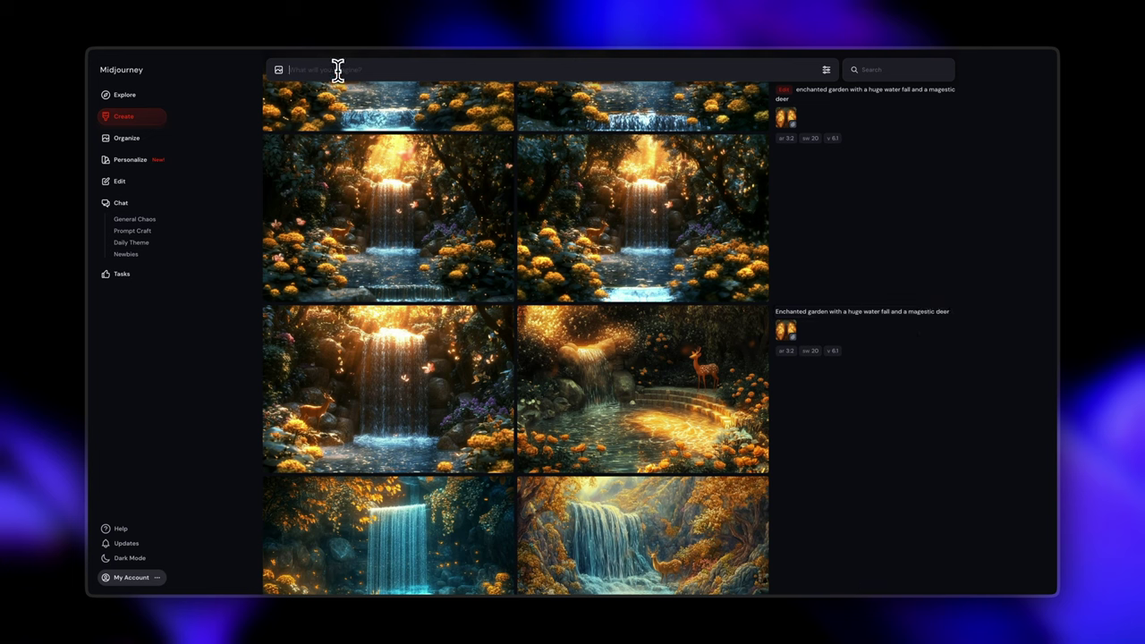
- Regenerate the enchanted-garden waterfall prompt with the door image reference at --ar 3:2 --sw 20
{"action": "left_click", "coordinate": [853, 315]}
{"action": "left_click", "coordinate": [280, 70]}
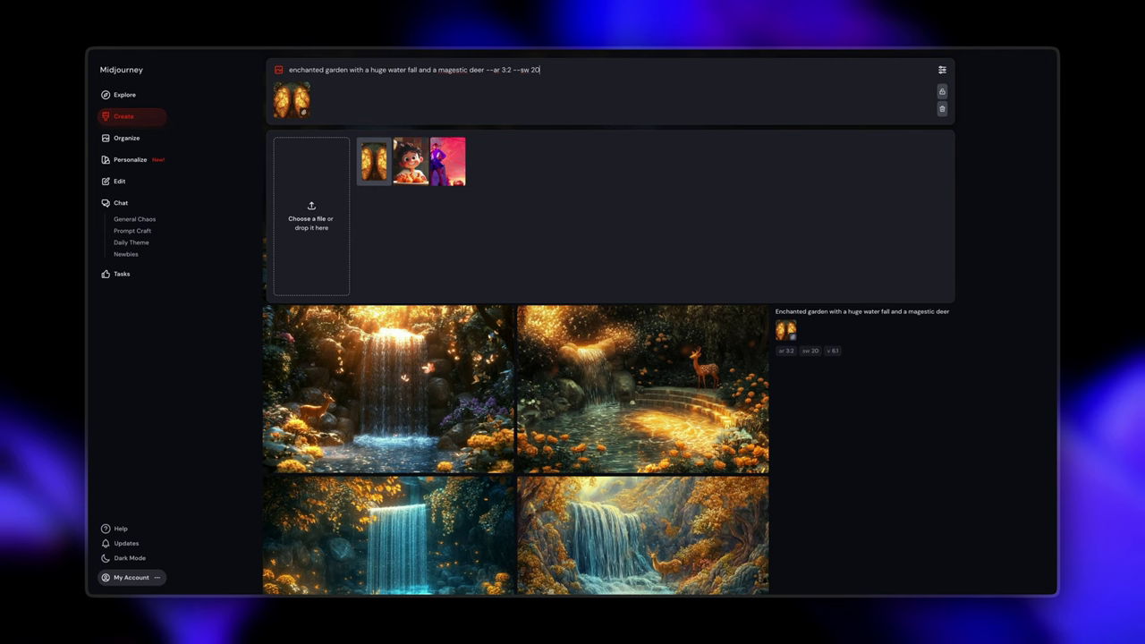
{"action": "key", "text": "Return"}
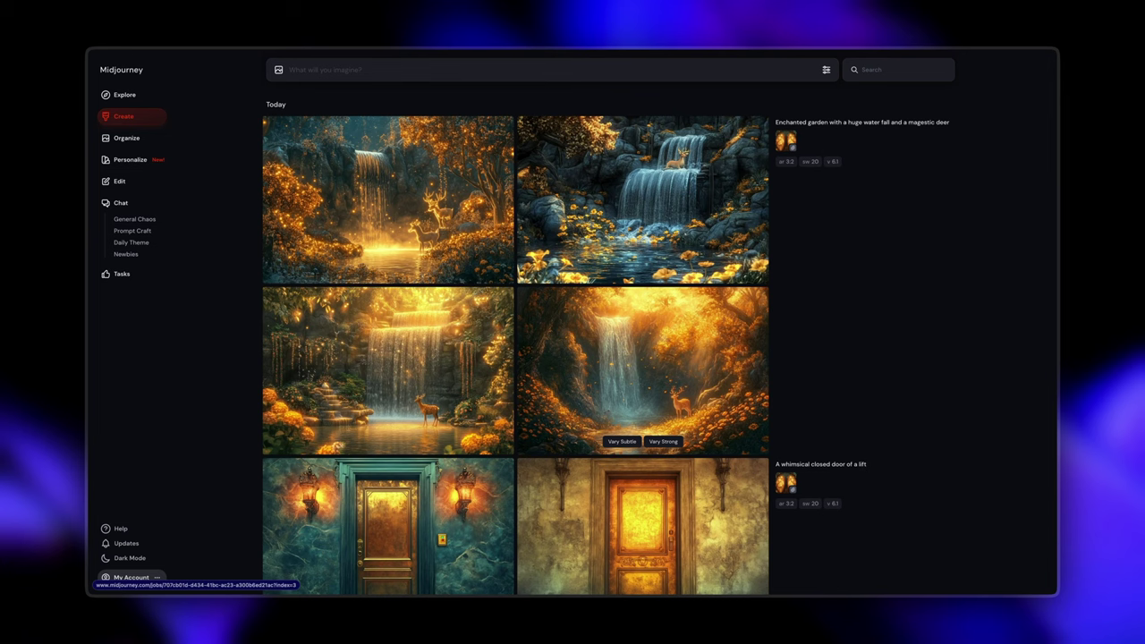
- Zoom out the staircase waterfall image to 57% scale in the editor and submit it
{"action": "left_click", "coordinate": [362, 393]}
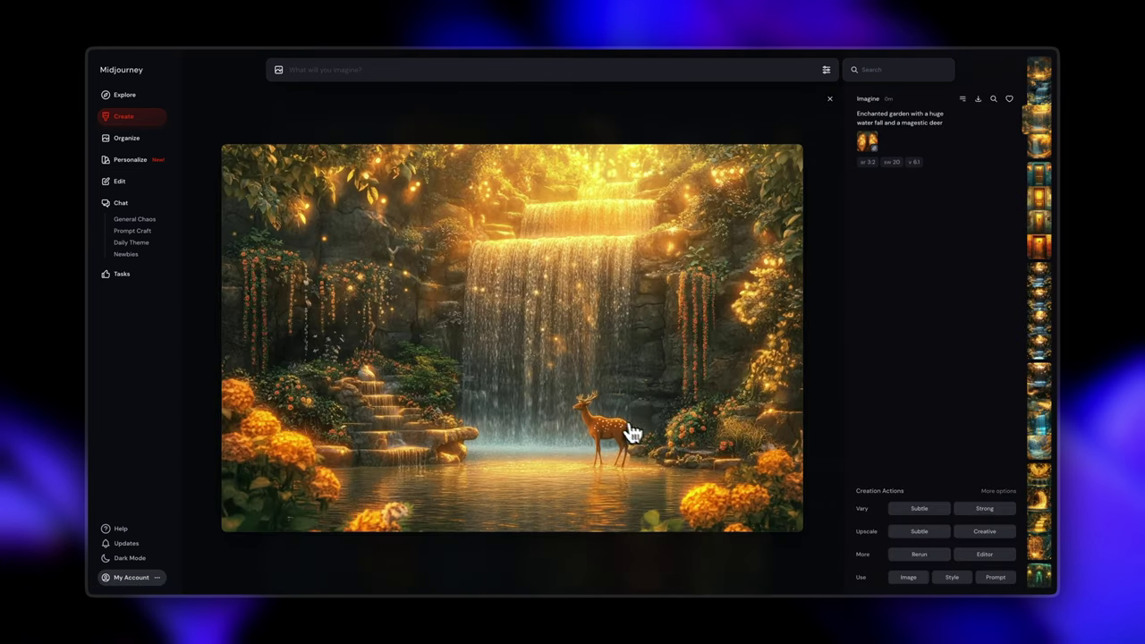
{"action": "left_click", "coordinate": [983, 554]}
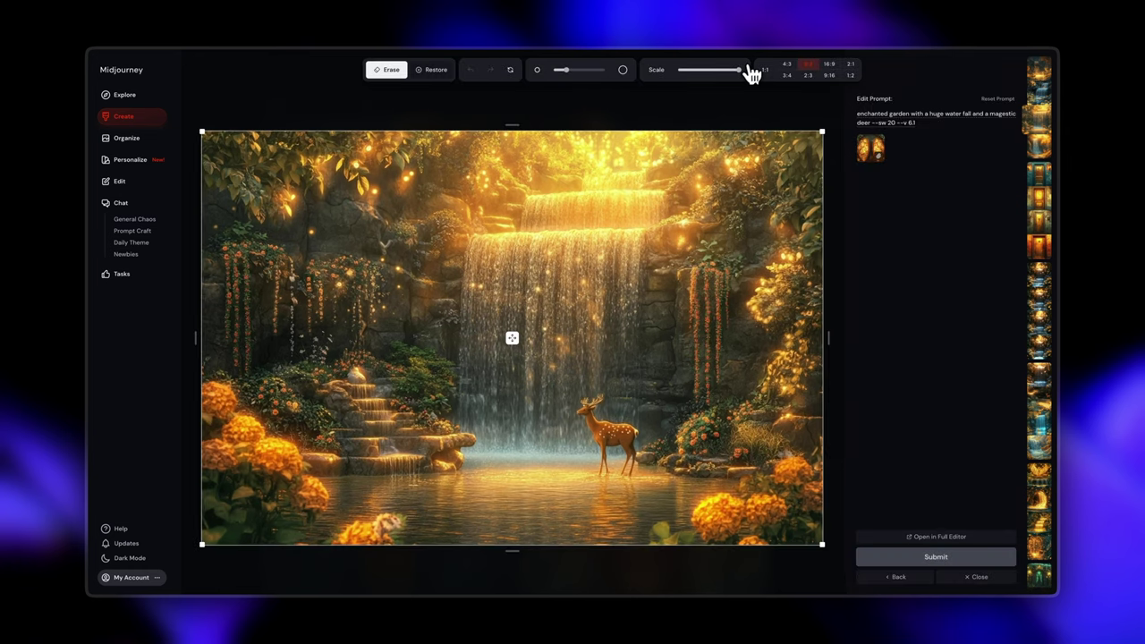
{"action": "left_click_drag", "start_coordinate": [739, 72], "coordinate": [713, 73]}
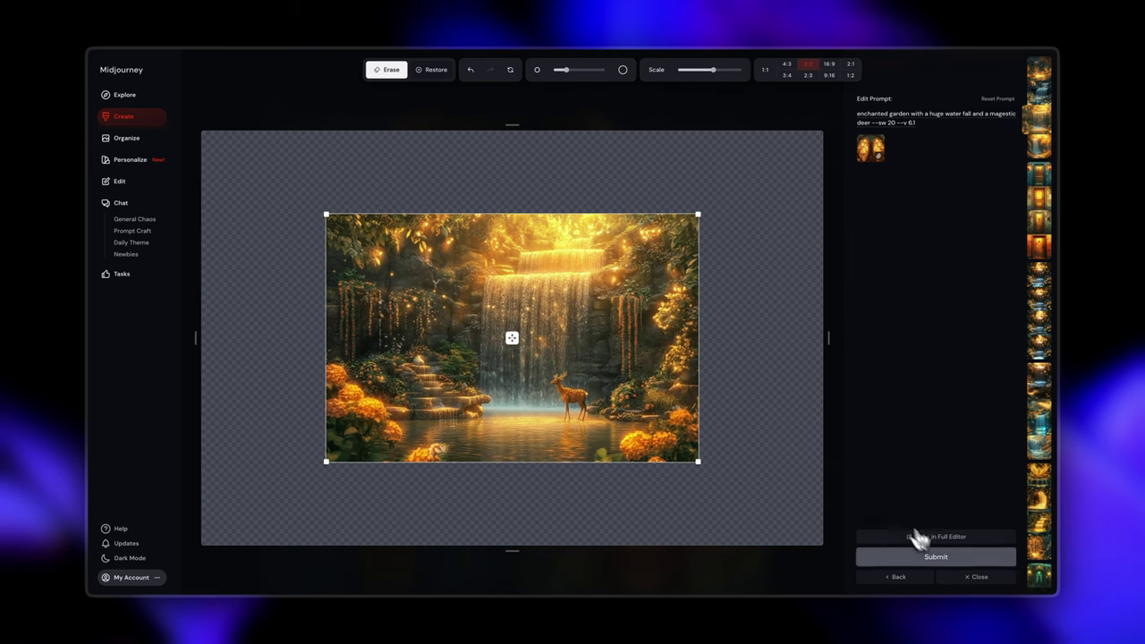
{"action": "left_click", "coordinate": [945, 562]}
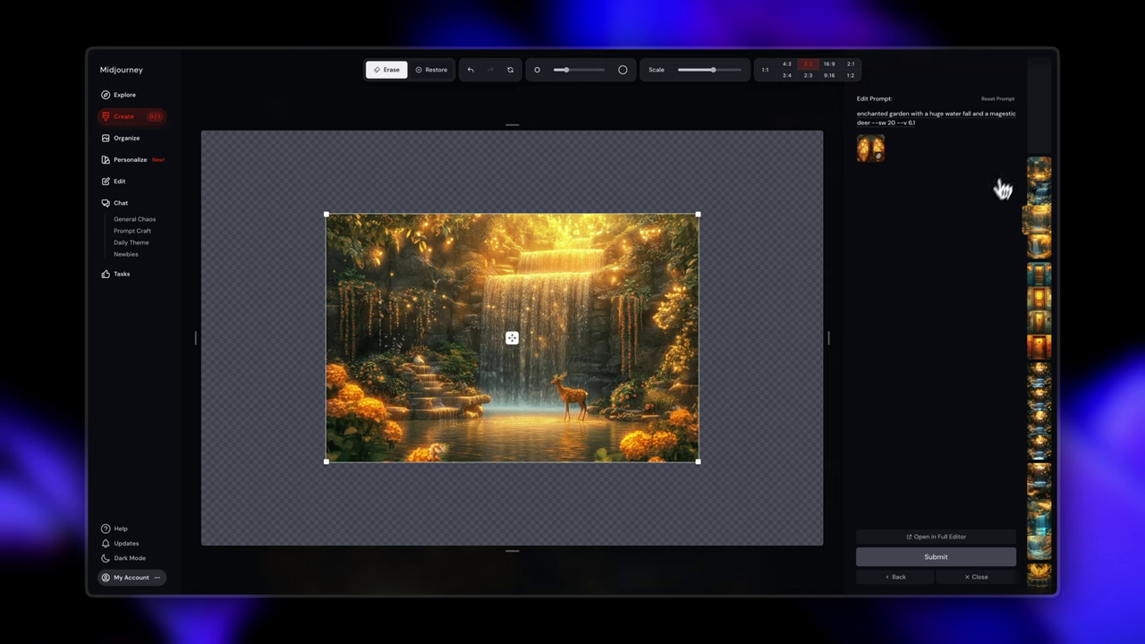
{"action": "left_click", "coordinate": [146, 121]}
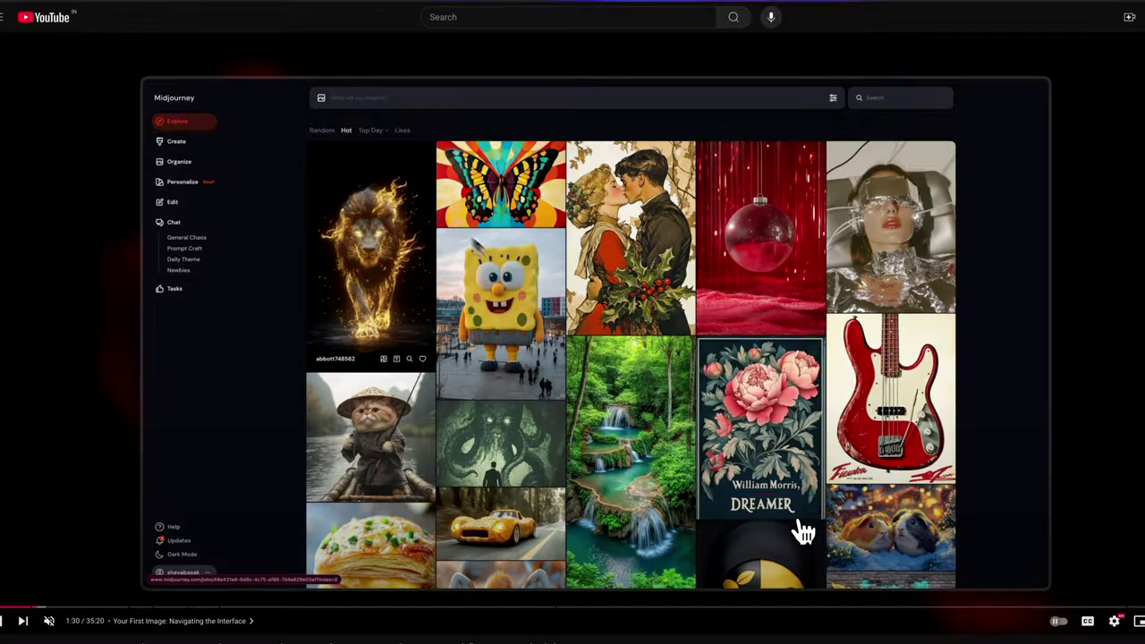
- Expand and read the Midjourney Tutorial video's description, chapters and prompt tips
{"action": "scroll", "coordinate": [1020, 519], "scroll_direction": "down", "scroll_amount": 4}
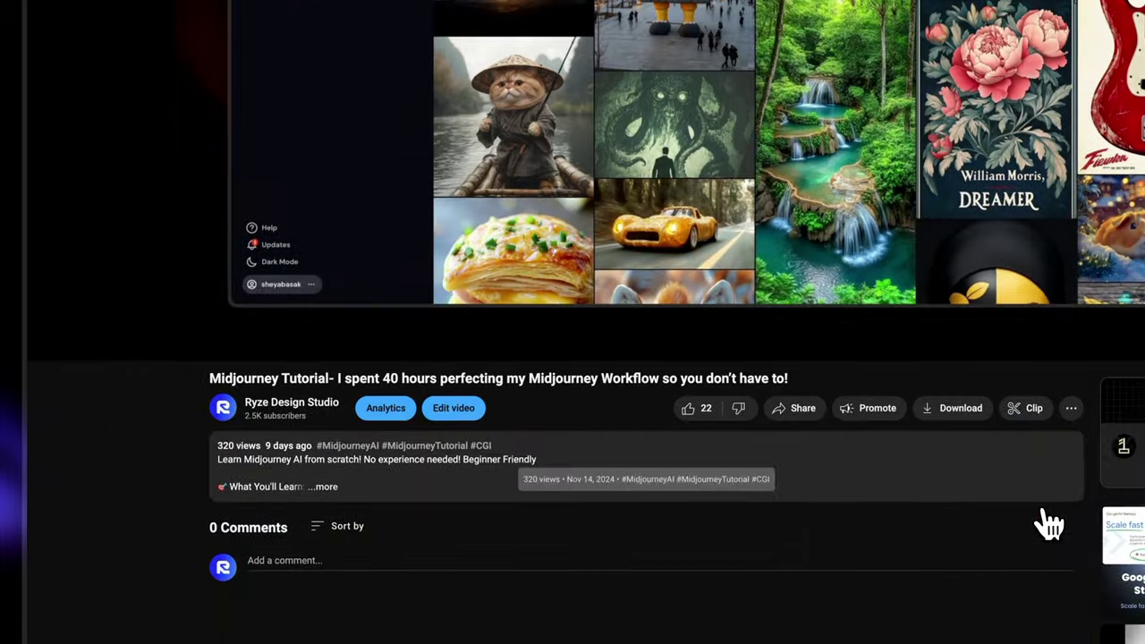
{"action": "scroll", "coordinate": [595, 485], "scroll_direction": "down", "scroll_amount": 3}
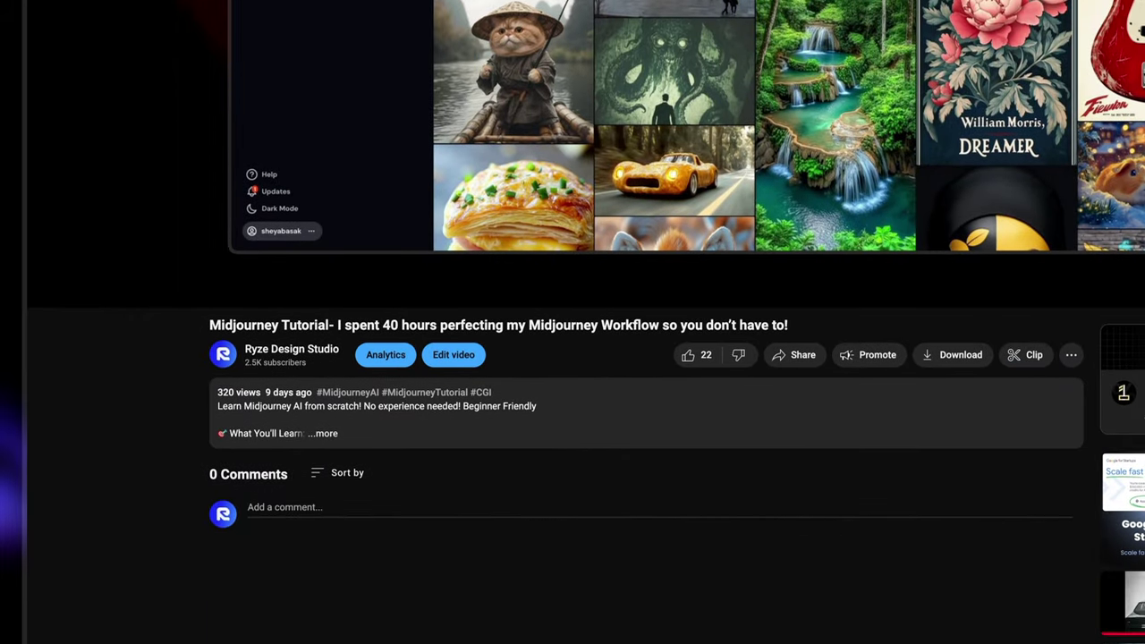
{"action": "left_click", "coordinate": [326, 347]}
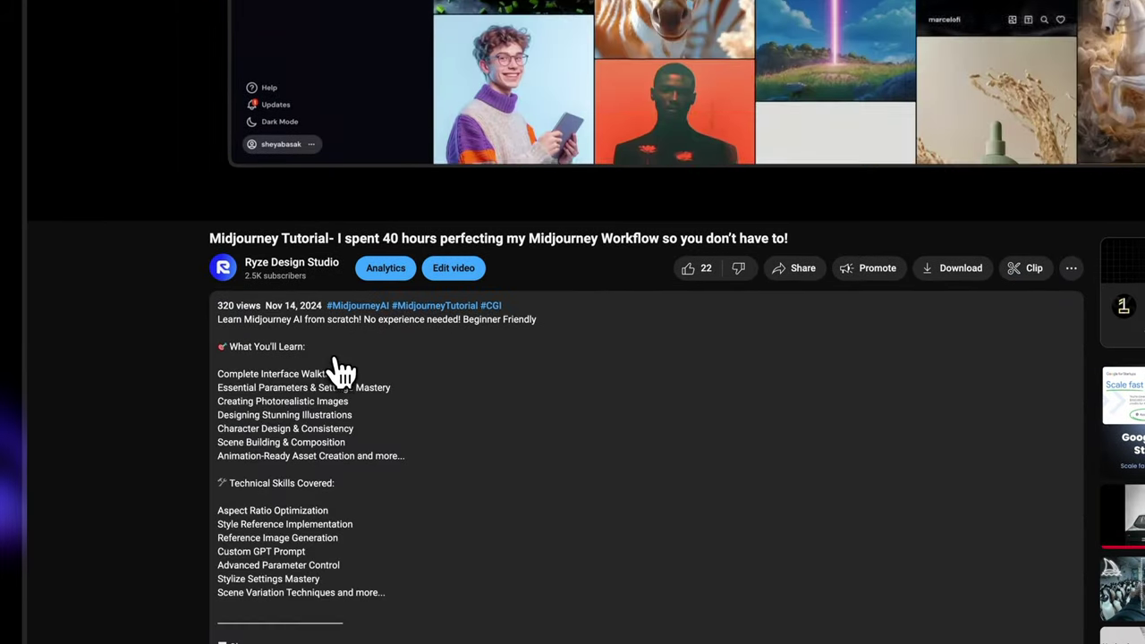
{"action": "scroll", "coordinate": [490, 593], "scroll_direction": "down", "scroll_amount": 5}
{"action": "scroll", "coordinate": [496, 593], "scroll_direction": "down", "scroll_amount": 10}
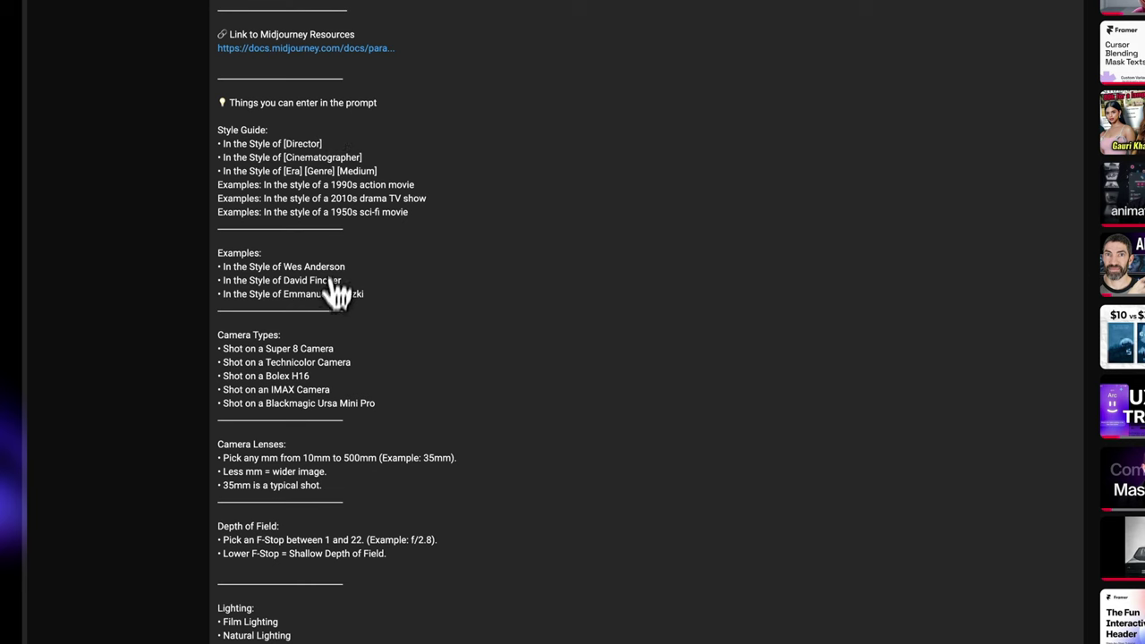
{"action": "scroll", "coordinate": [334, 304], "scroll_direction": "down", "scroll_amount": 2}
{"action": "scroll", "coordinate": [301, 480], "scroll_direction": "down", "scroll_amount": 3}
{"action": "scroll", "coordinate": [301, 613], "scroll_direction": "down", "scroll_amount": 1}
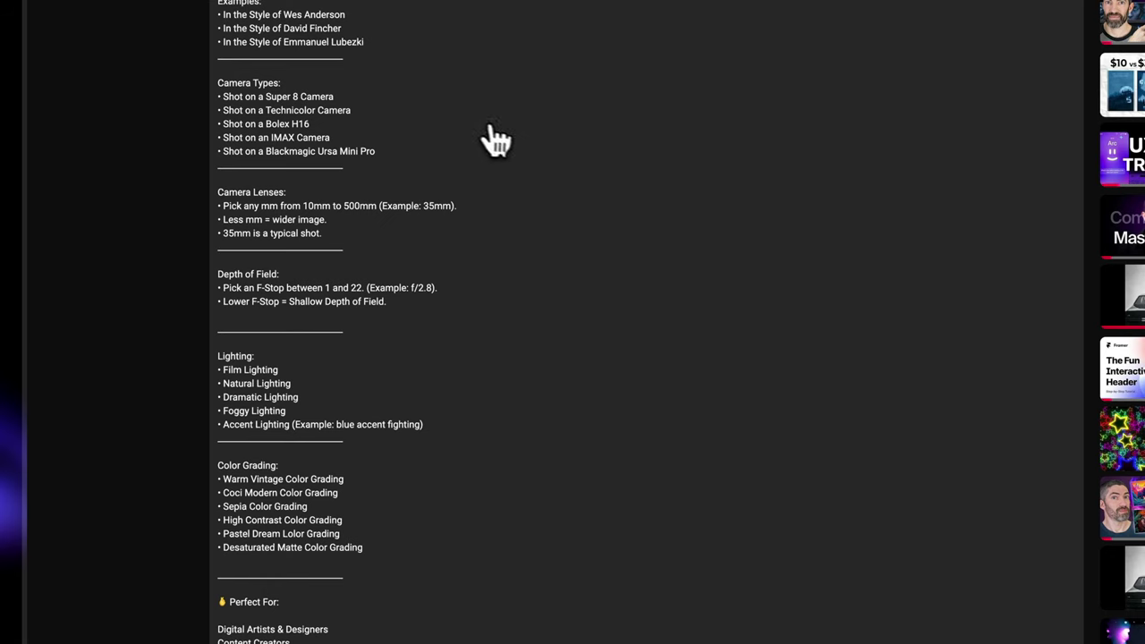
{"action": "scroll", "coordinate": [497, 139], "scroll_direction": "up", "scroll_amount": 10}
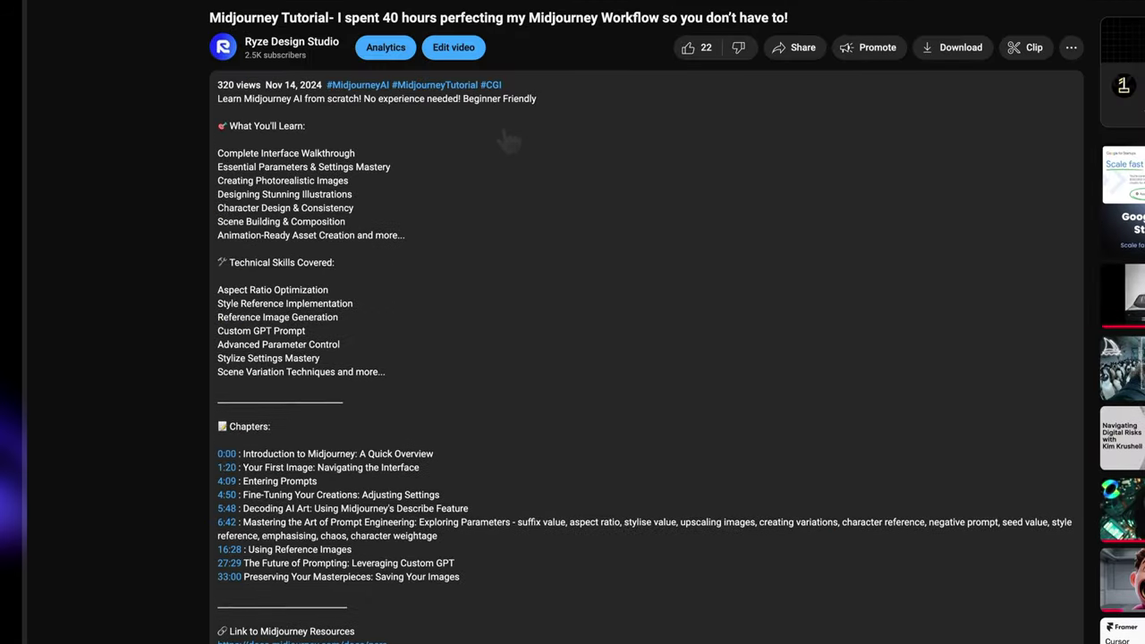
{"action": "scroll", "coordinate": [506, 138], "scroll_direction": "up", "scroll_amount": 5}
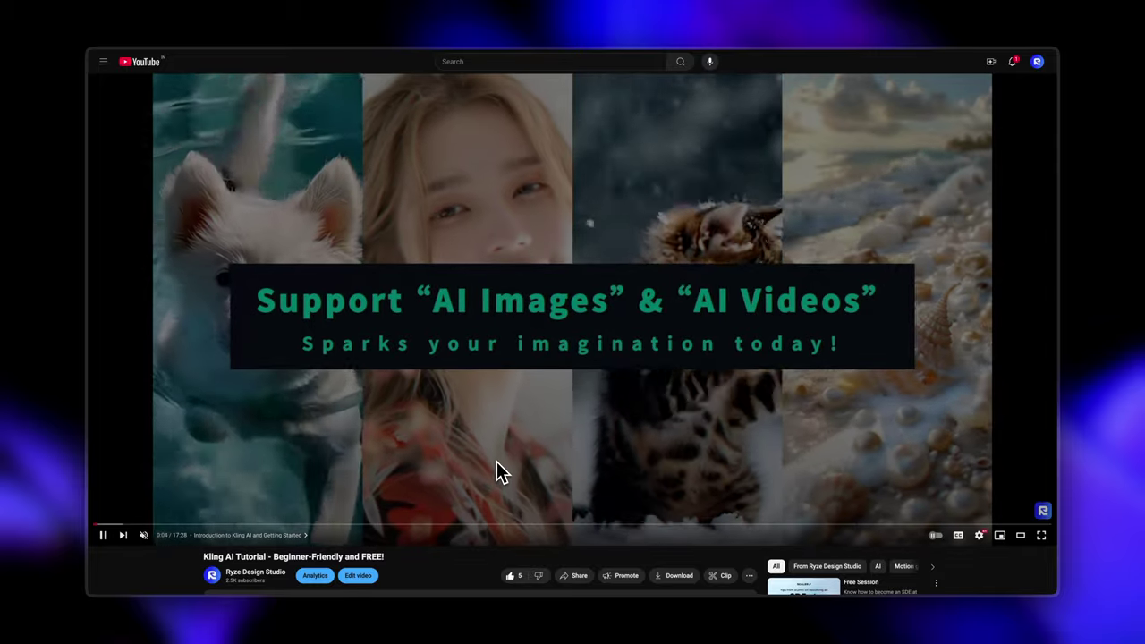
- Expand the Kling AI Tutorial video's description, then return to the player
{"action": "scroll", "coordinate": [497, 486], "scroll_direction": "down", "scroll_amount": 2}
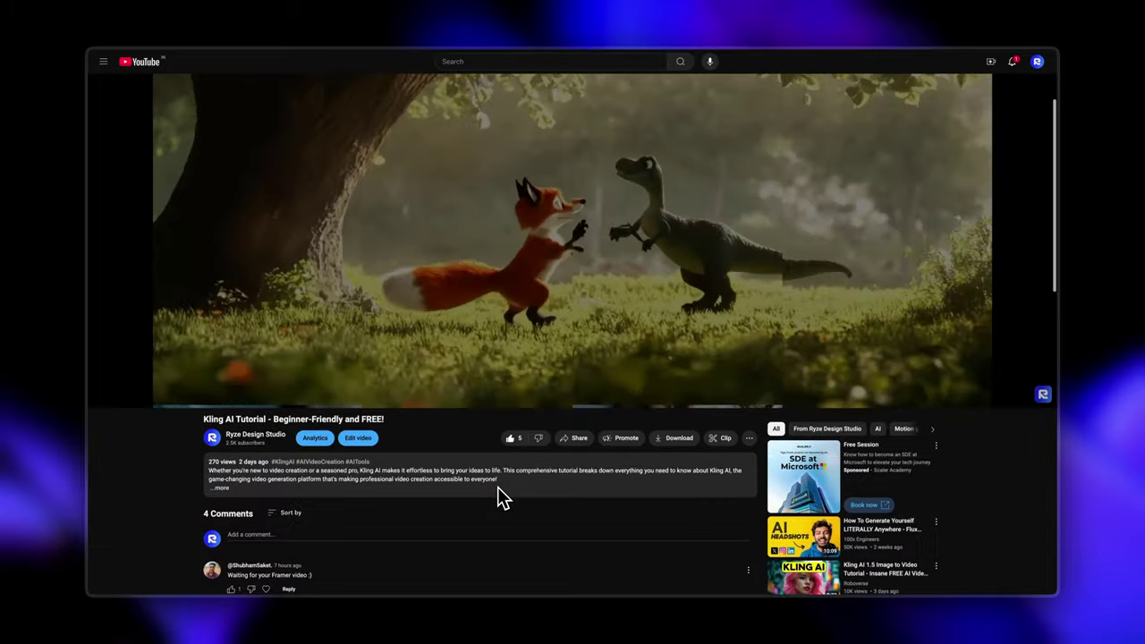
{"action": "left_click", "coordinate": [219, 464]}
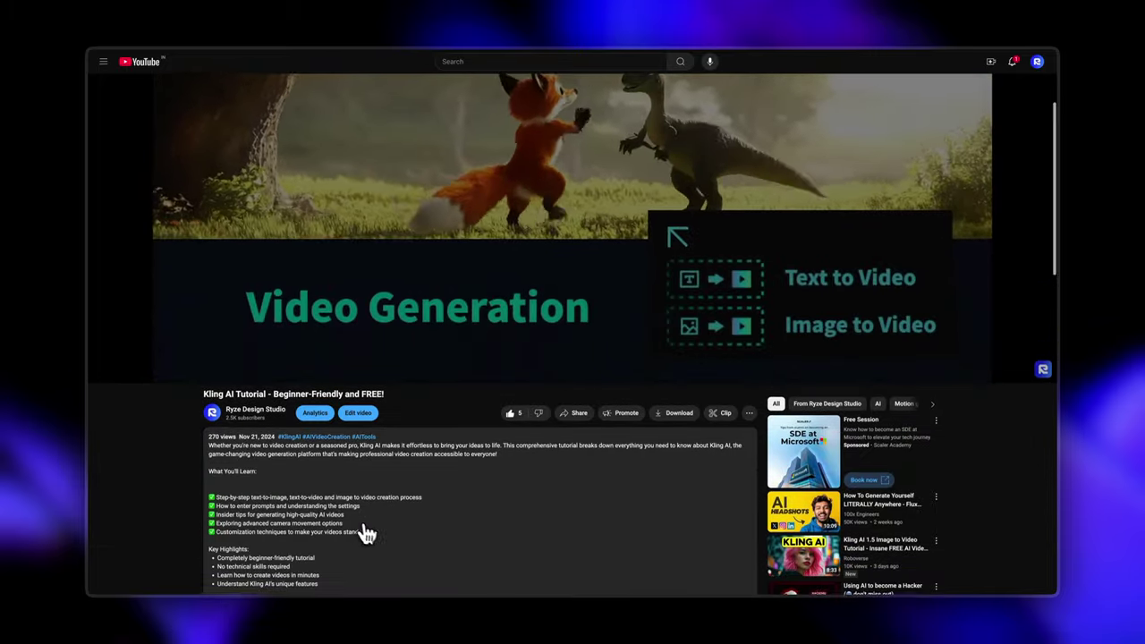
{"action": "scroll", "coordinate": [367, 534], "scroll_direction": "down", "scroll_amount": 3}
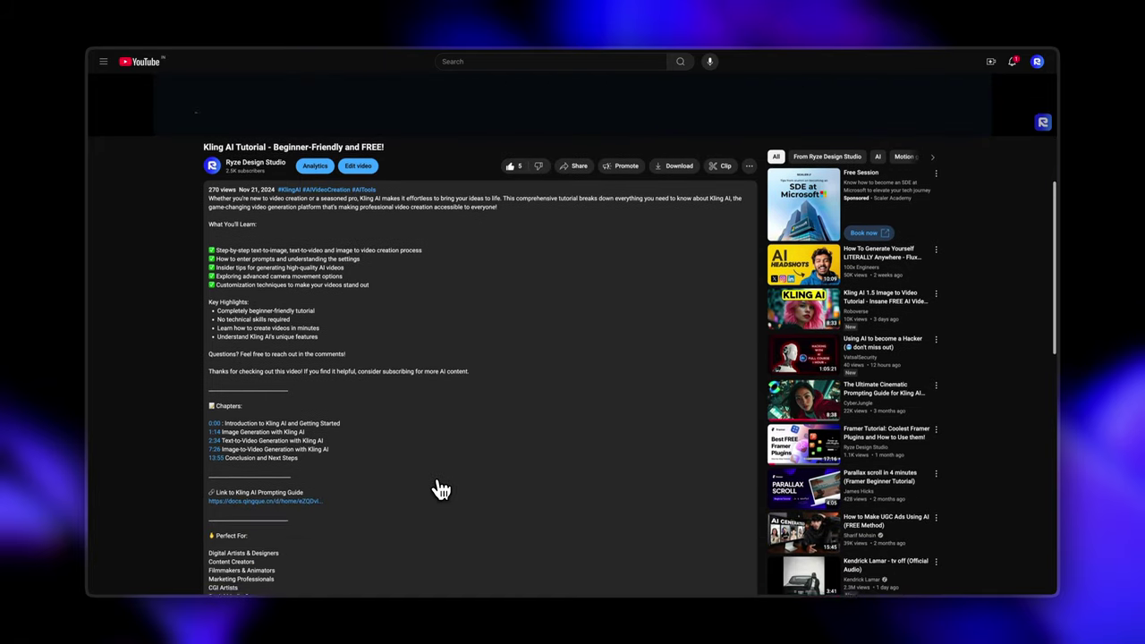
{"action": "scroll", "coordinate": [436, 487], "scroll_direction": "up", "scroll_amount": 5}
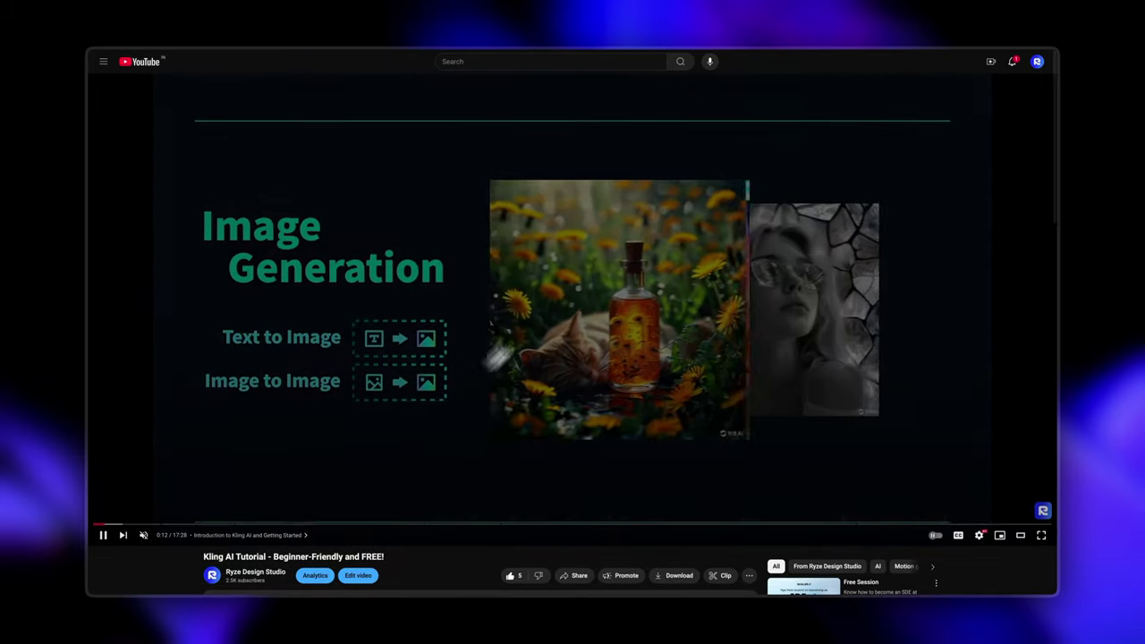